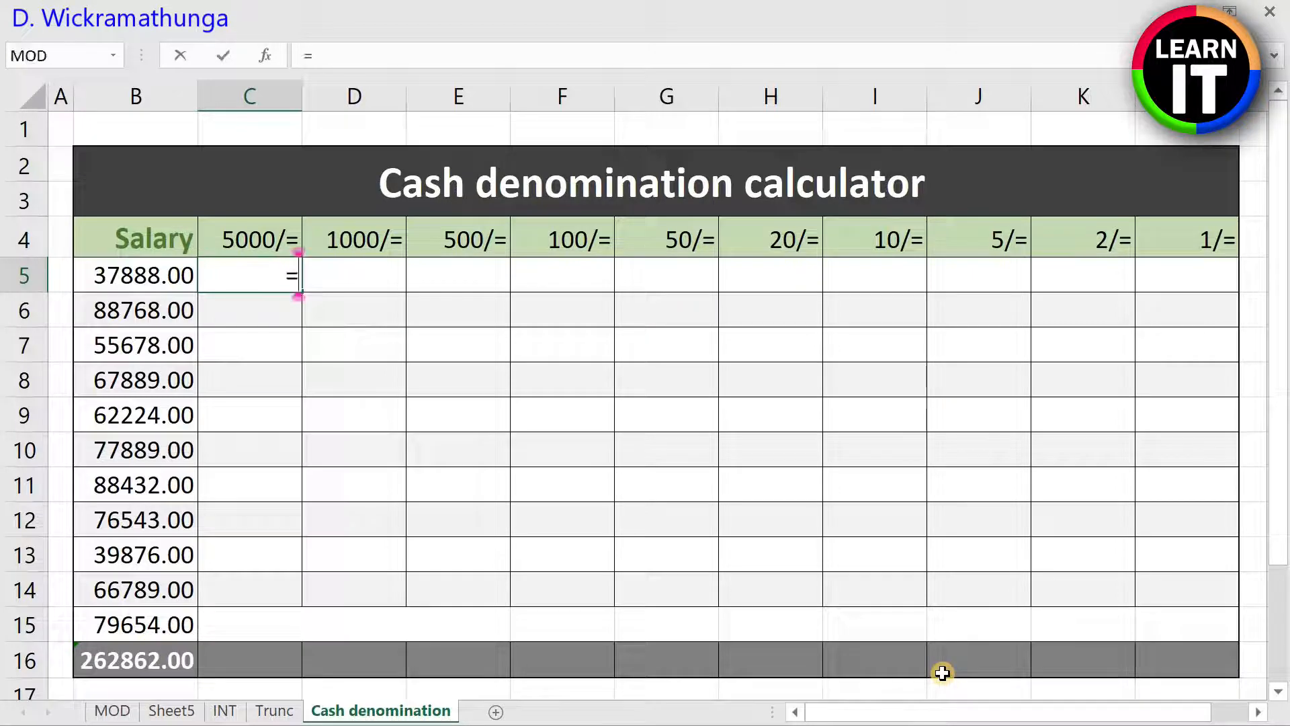
Step: Enter =INT(B5/5000) in C5 to count the 5000/= notes for the first salary
text(()
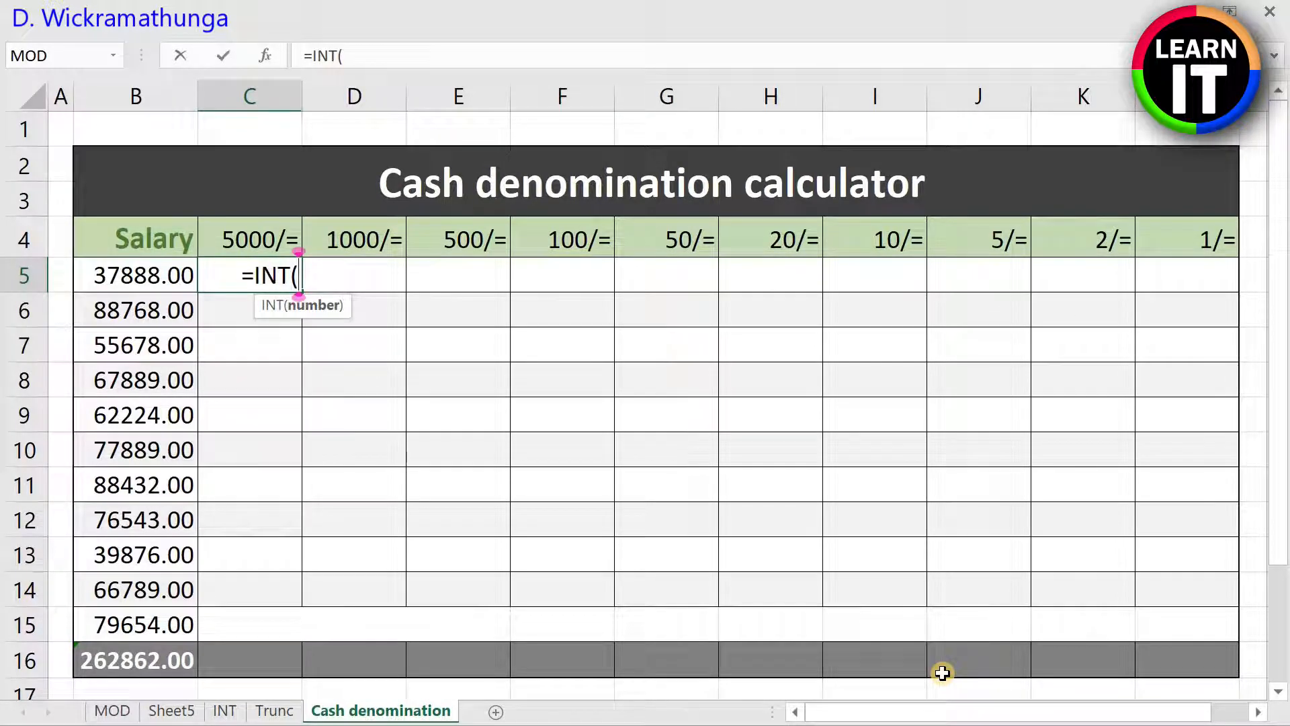
text(B5/)
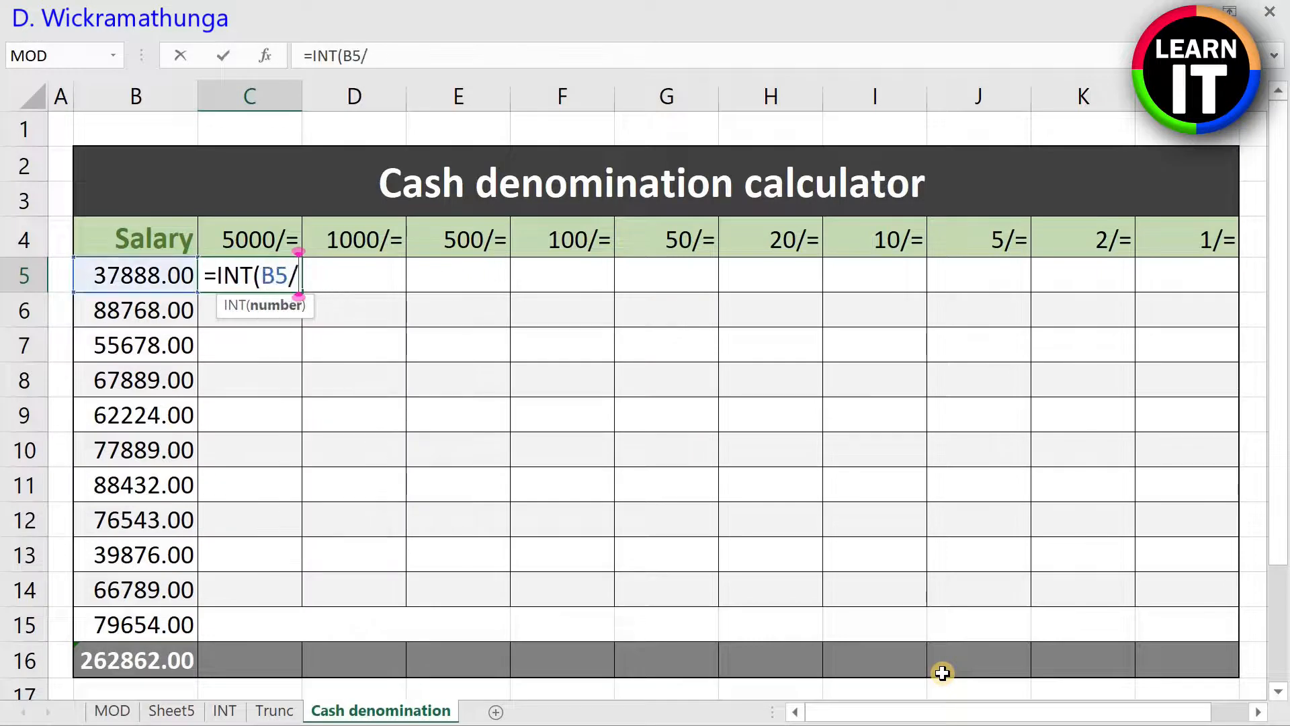
text(5000)
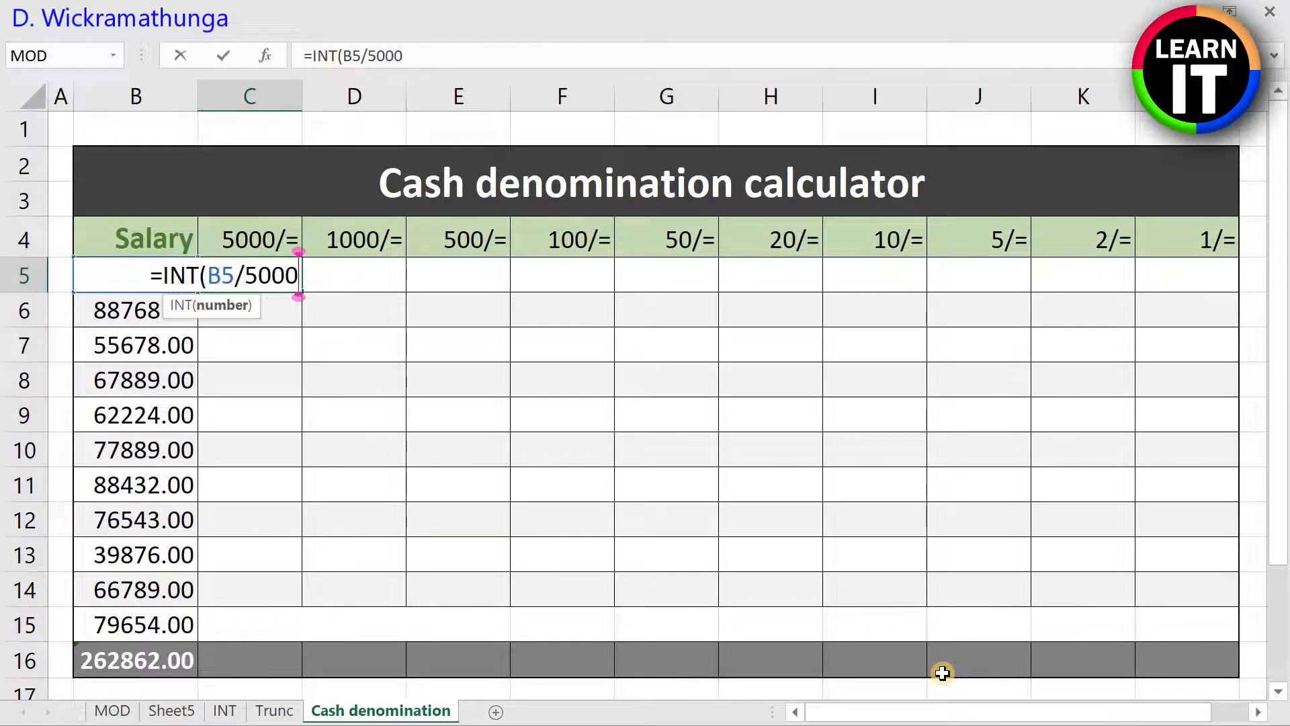
text())
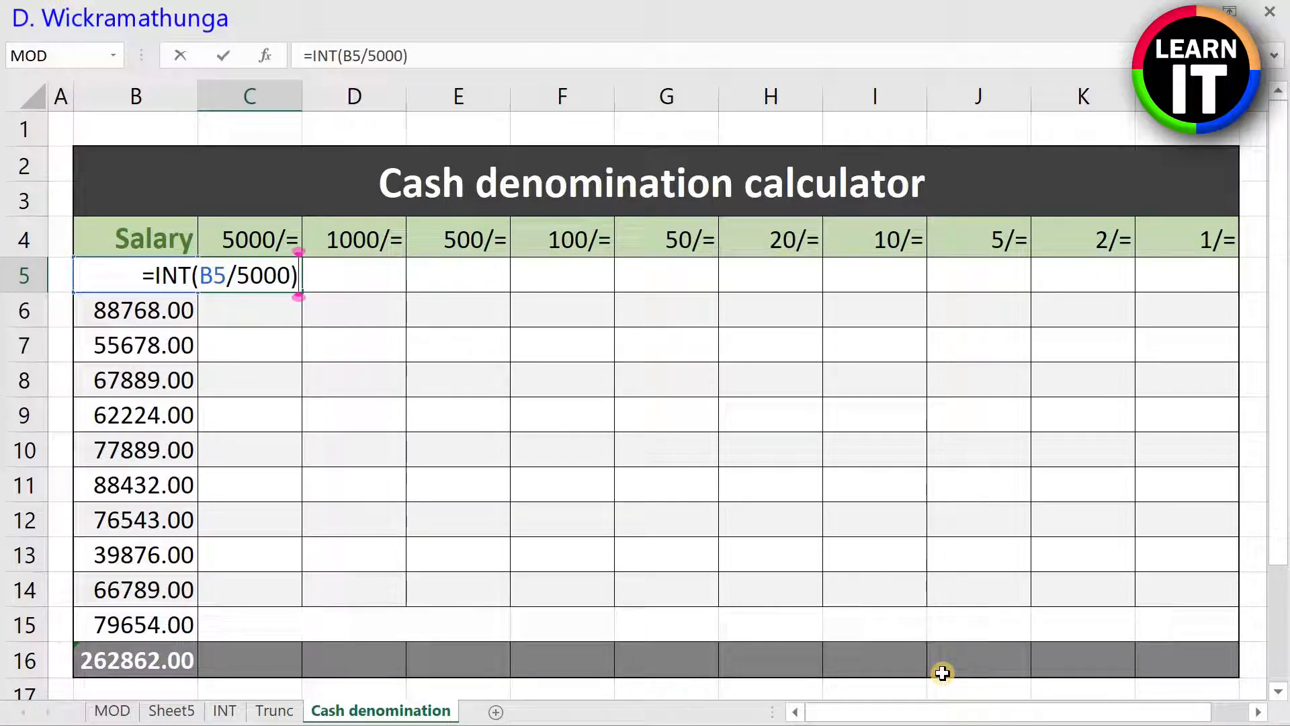
key(Return)
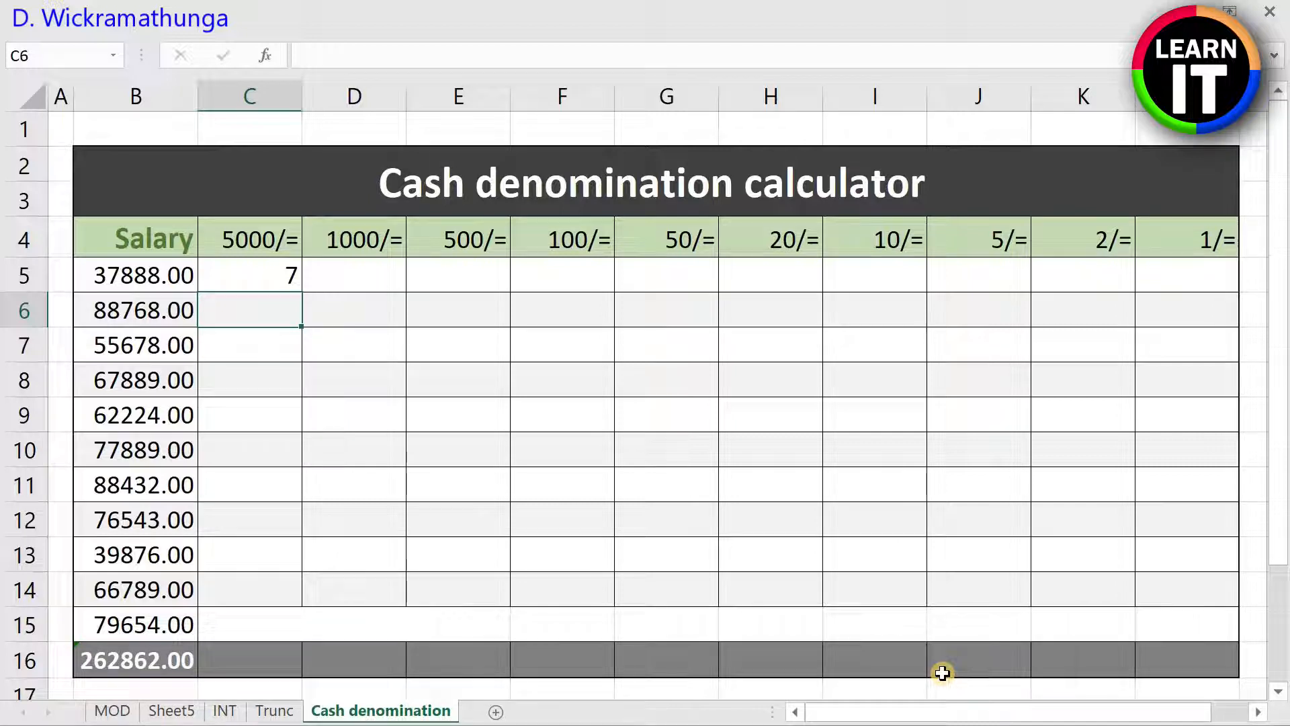
Step: Write =MOD(B5,5000)/1000 in D5, dividing the remainder after the 5000 notes by 1000
key(Up)
key(Right)
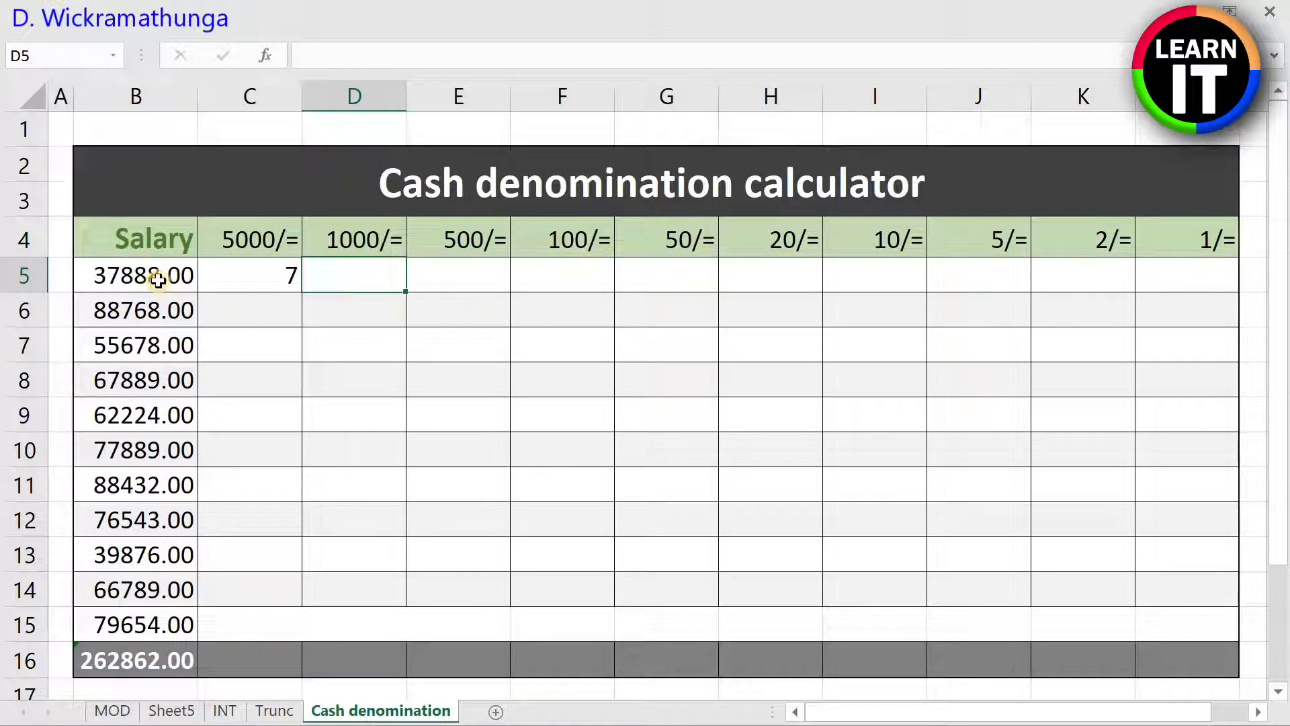
text(=MOD)
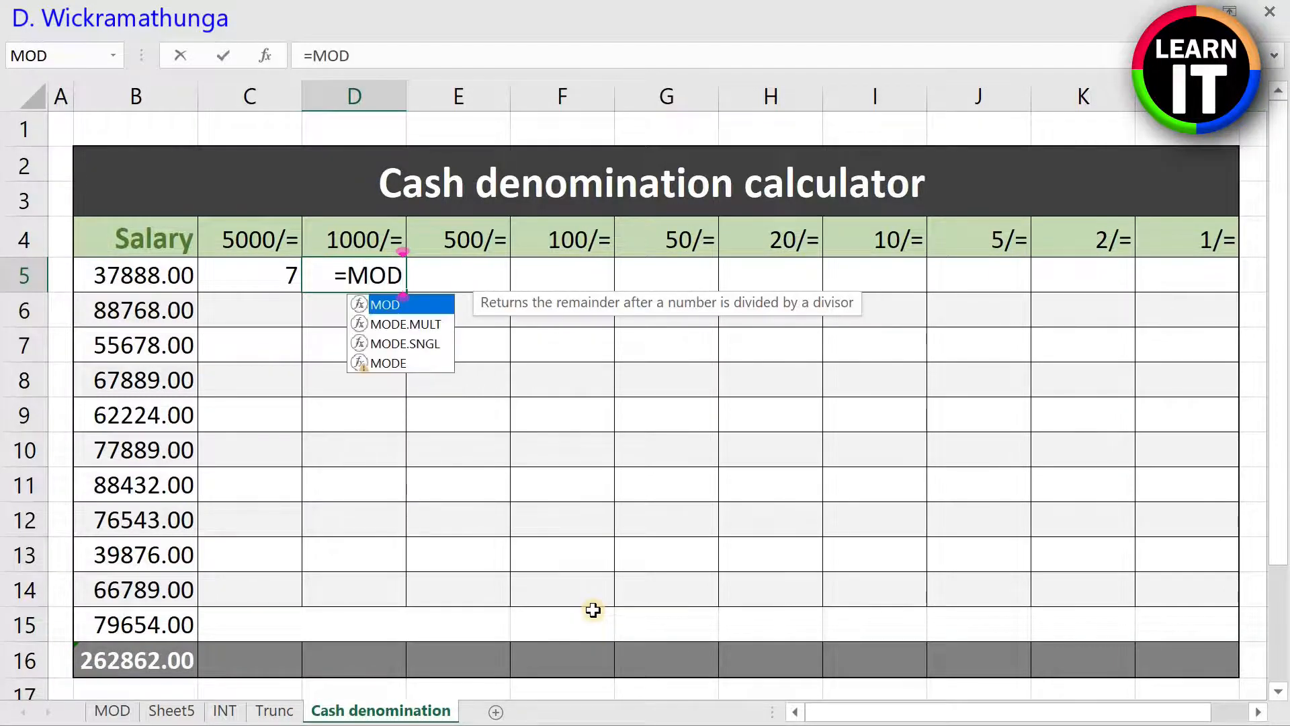
text(()
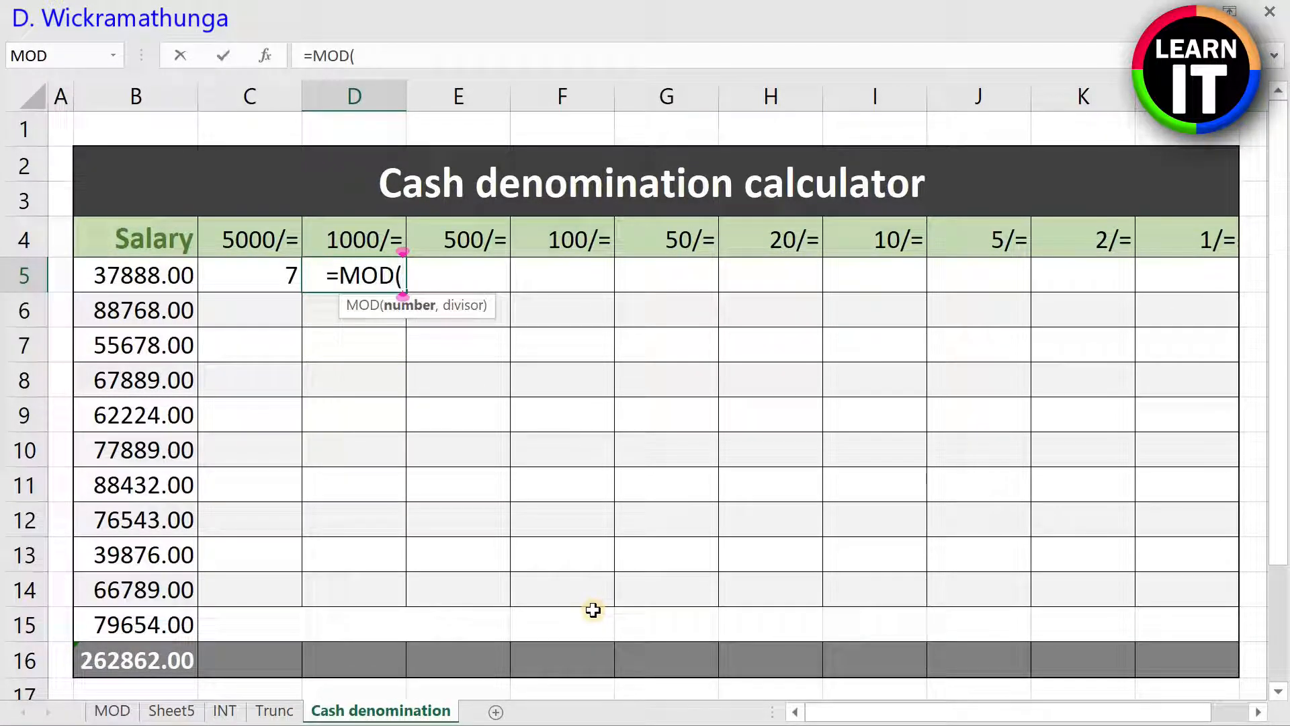
text(B)
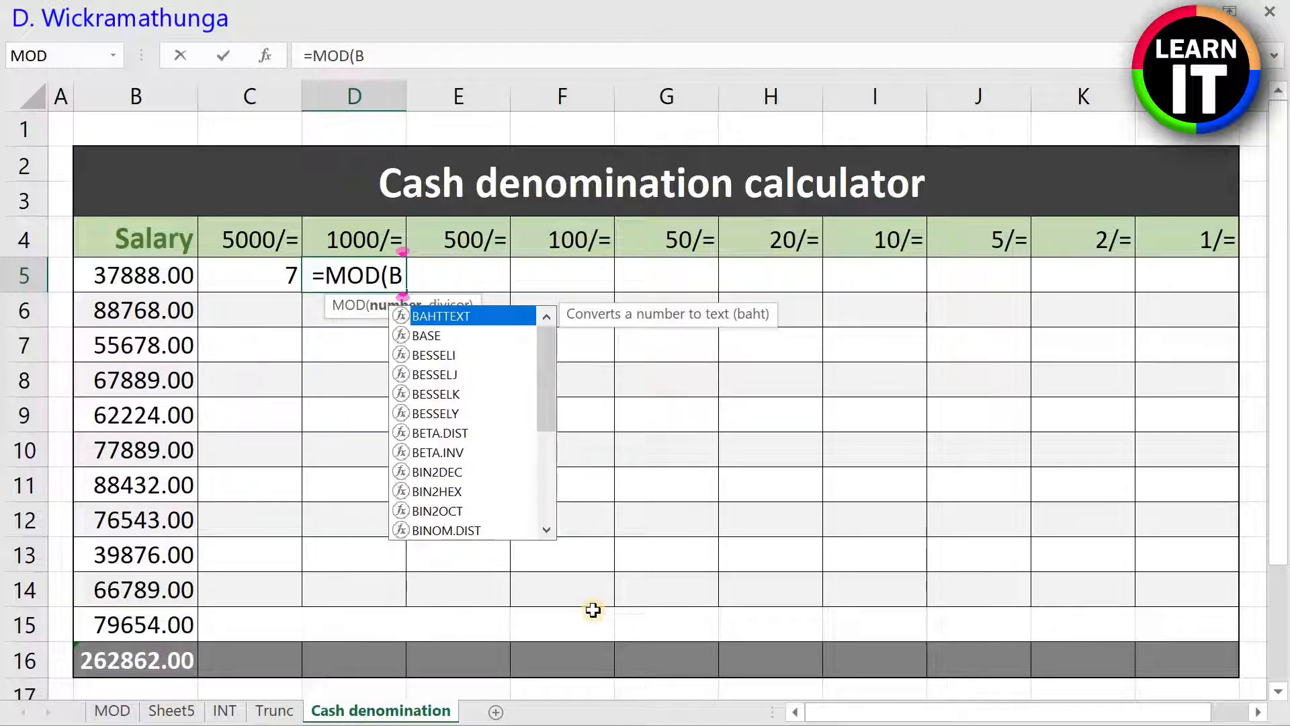
text(5,5000)
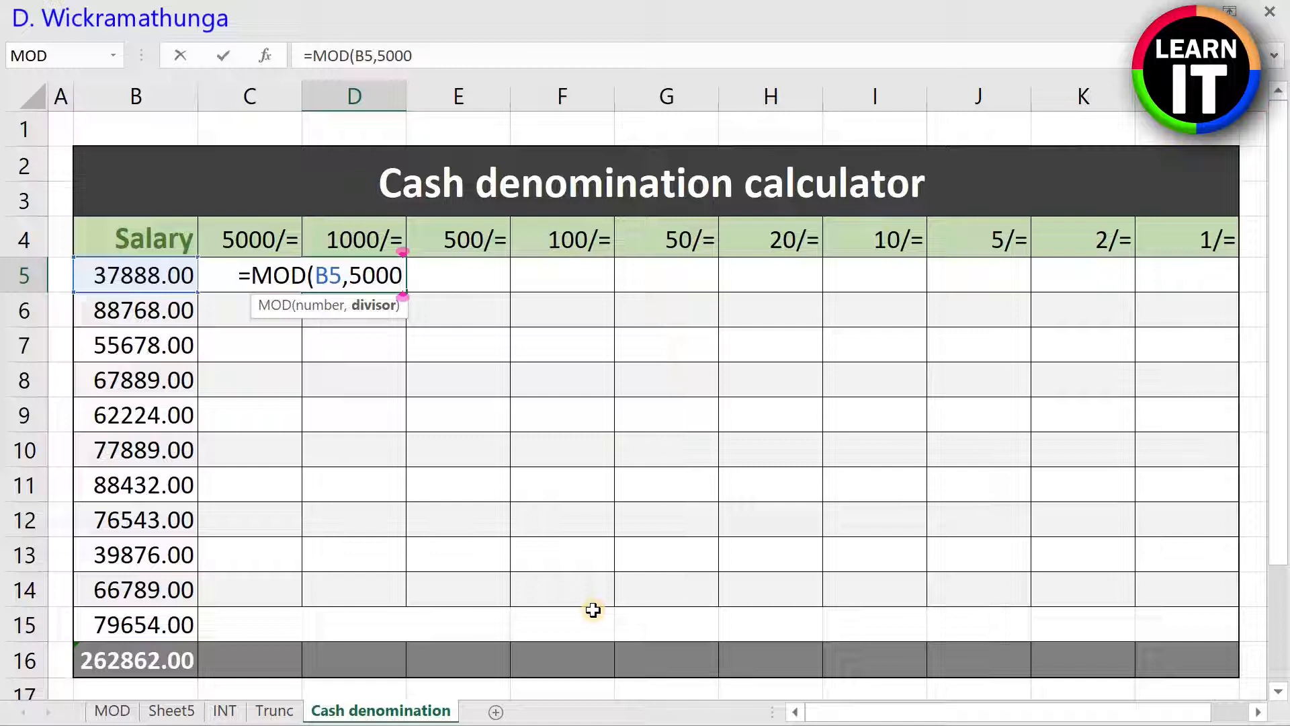
text())
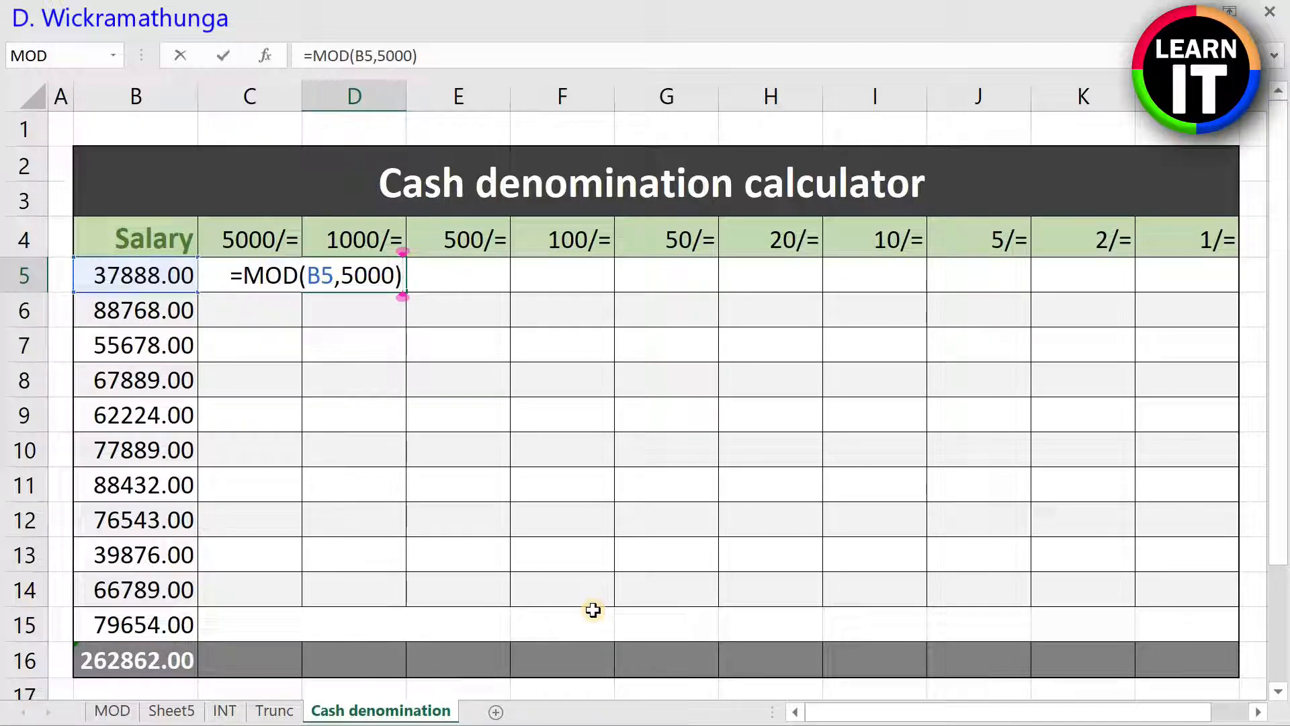
text(/1000)
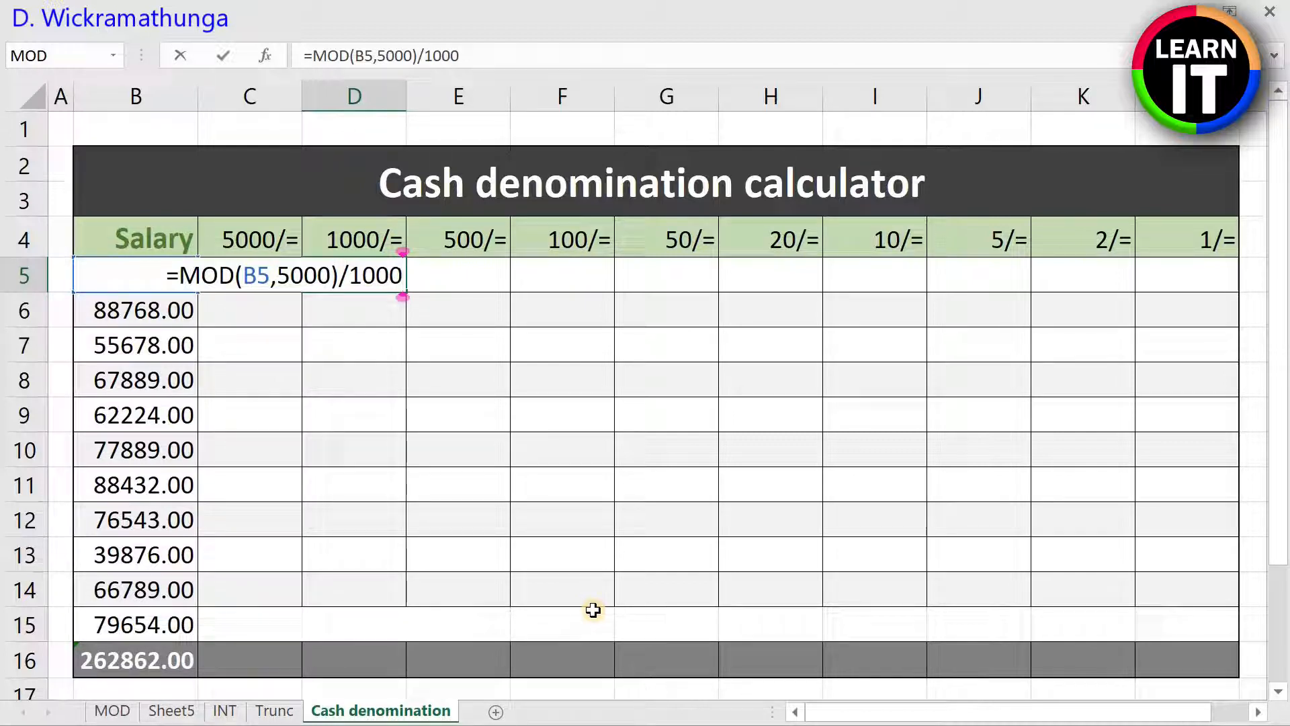
Step: Wrap the D5 formula in INT so it reads =INT(MOD(B5,5000)/1000), and commit it
text())
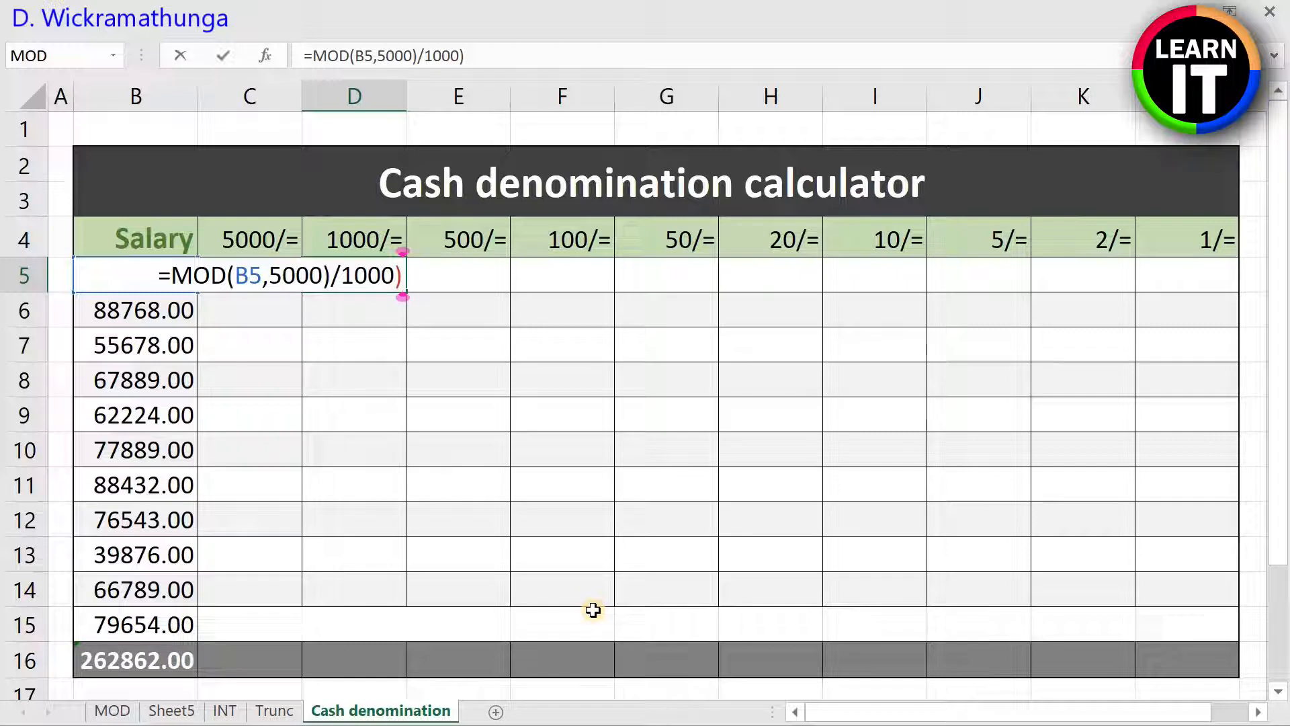
key(Left)
key(Left)
key(Left)
key(Left)
key(Left)
key(Left)
key(Left)
key(Left)
key(Left)
key(Left)
key(Left)
key(Left)
key(Left)
key(Left)
key(Left)
key(Left)
key(Left)
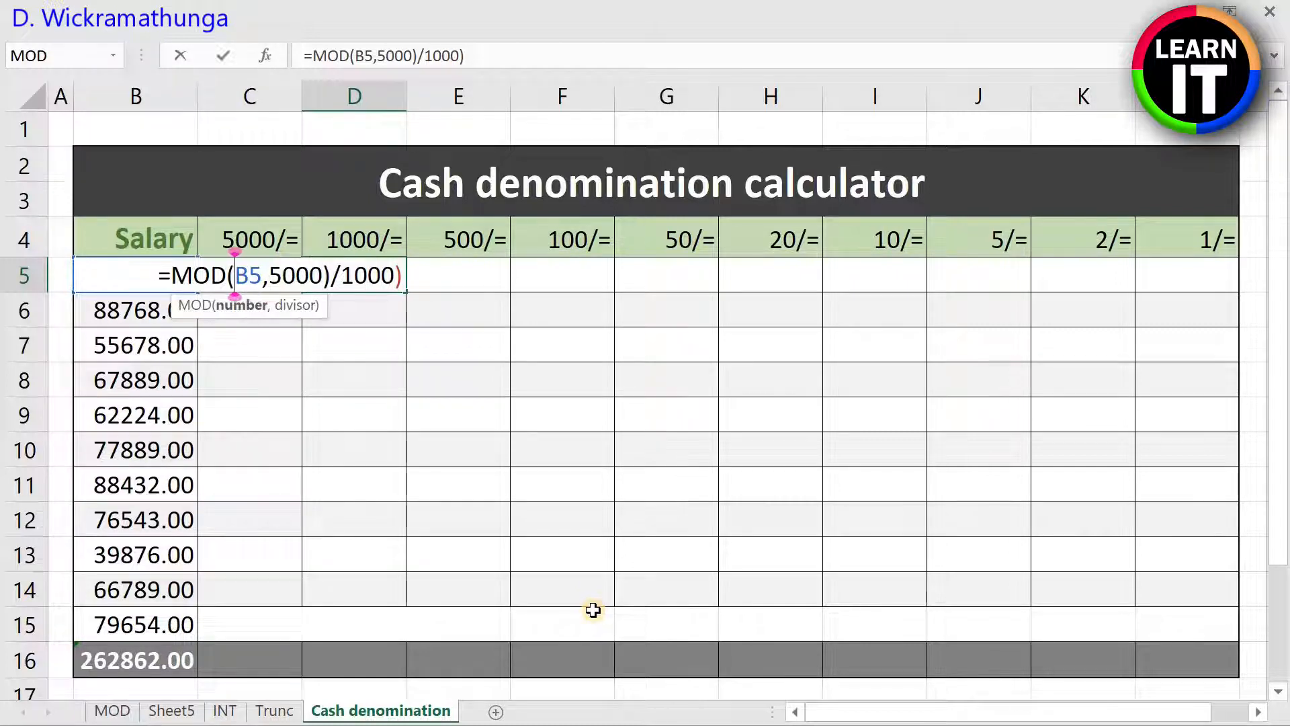
key(Left)
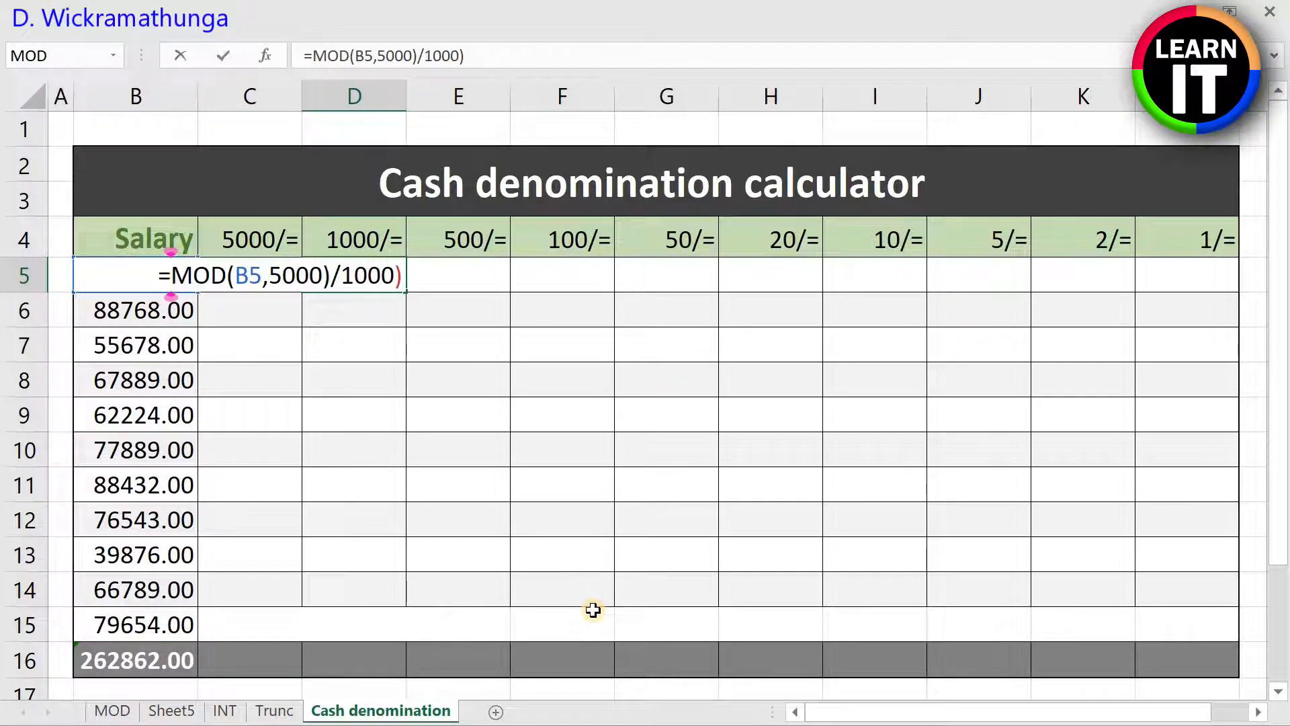
text(INT()
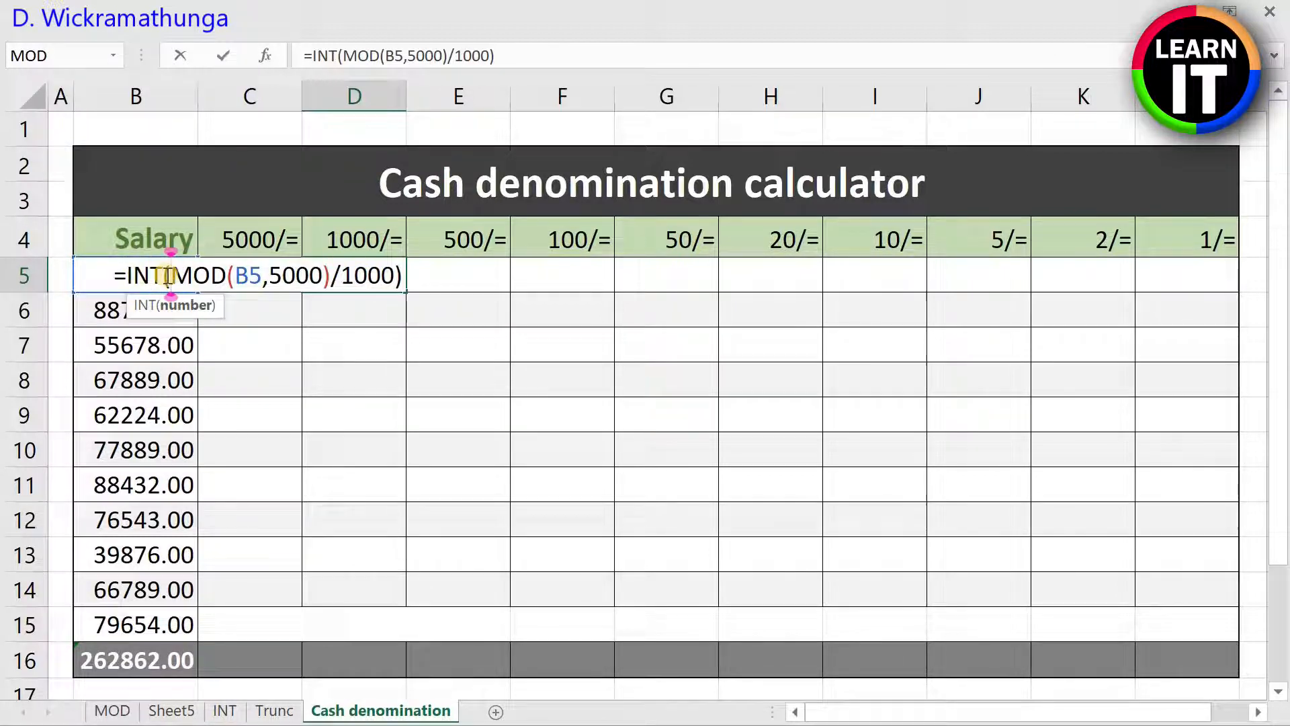
key(Return)
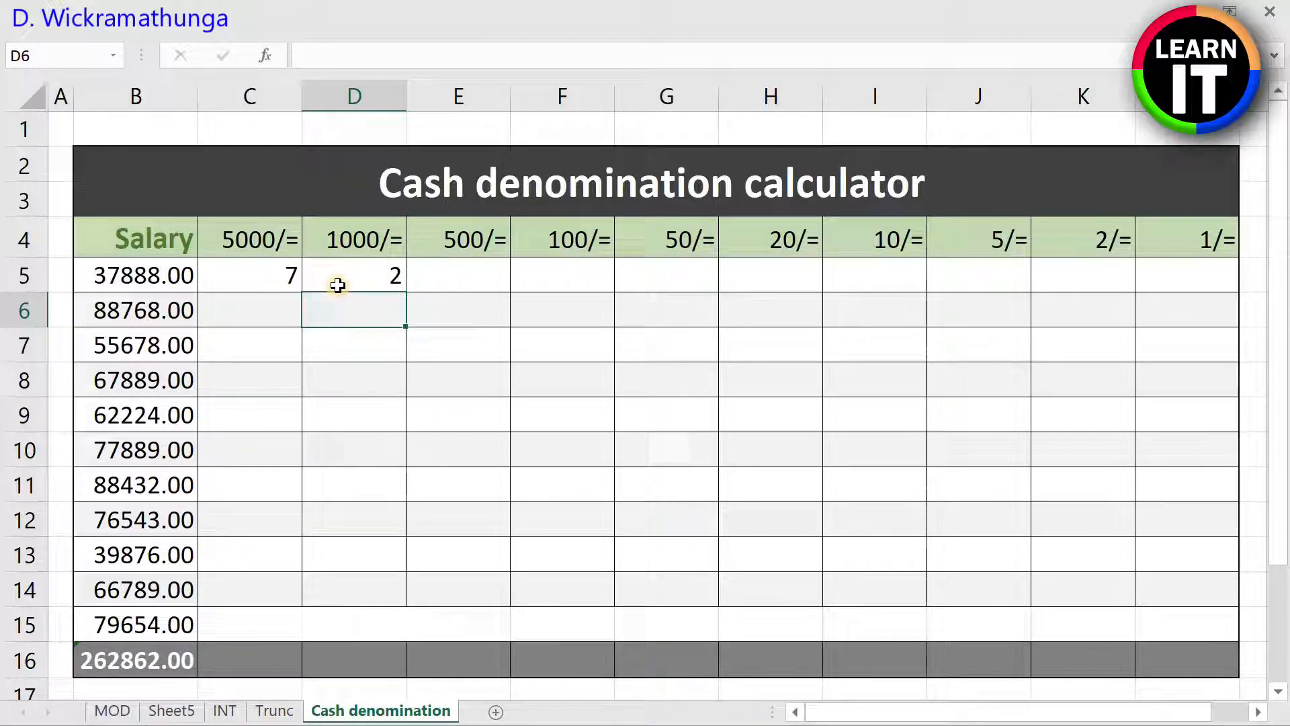
Step: Write =MOD(B5,1000)/500 in E5 for the 500/= notes of the first salary
click(476, 286)
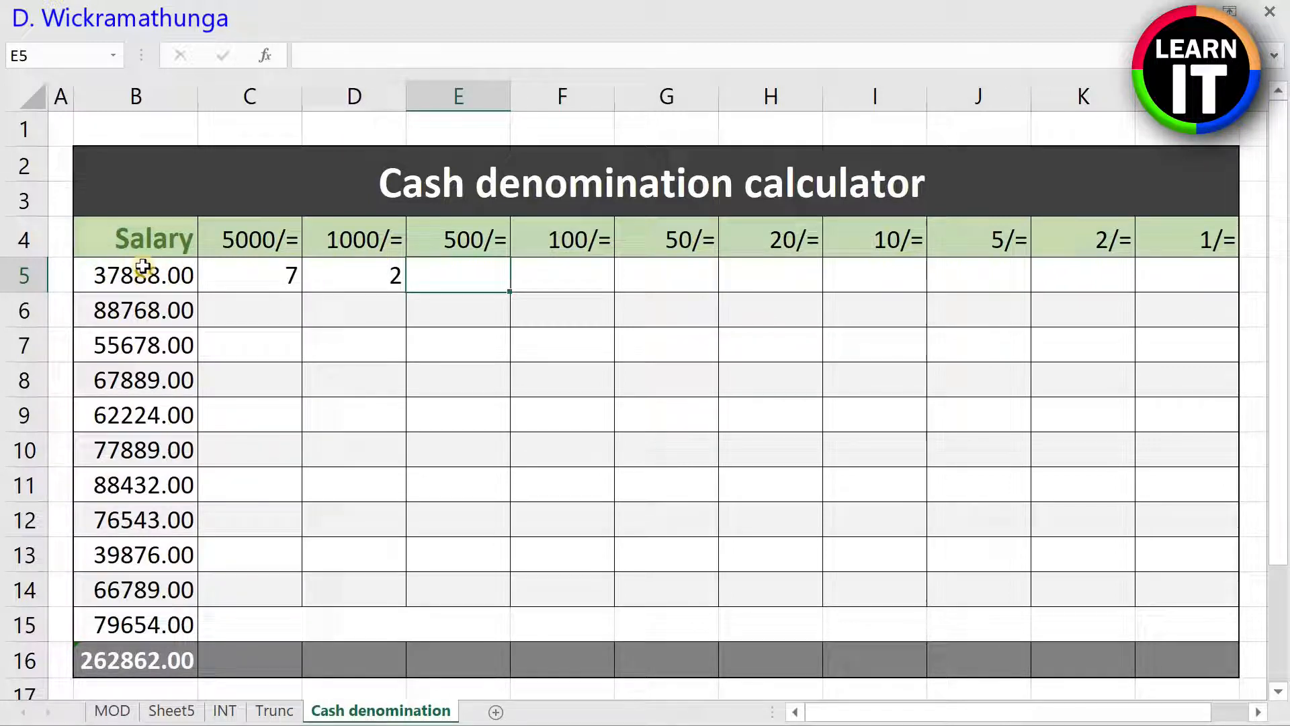
text(=MOD()
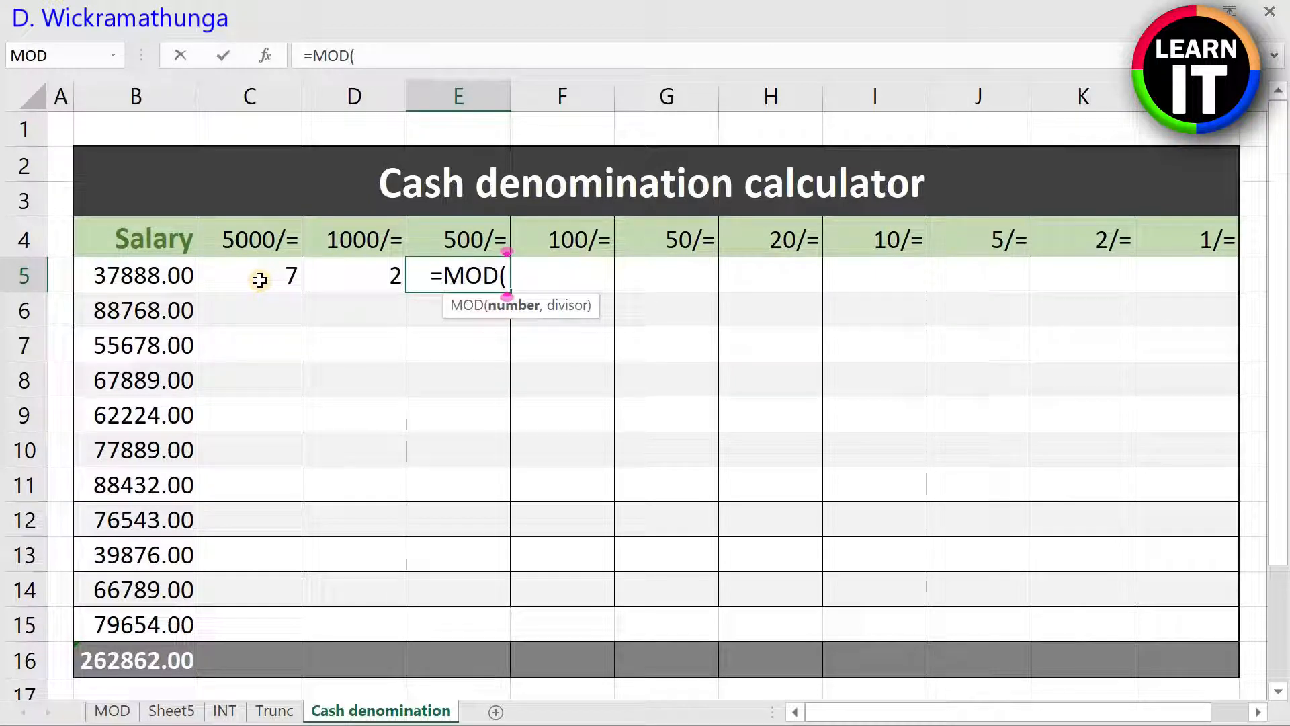
text(B5)
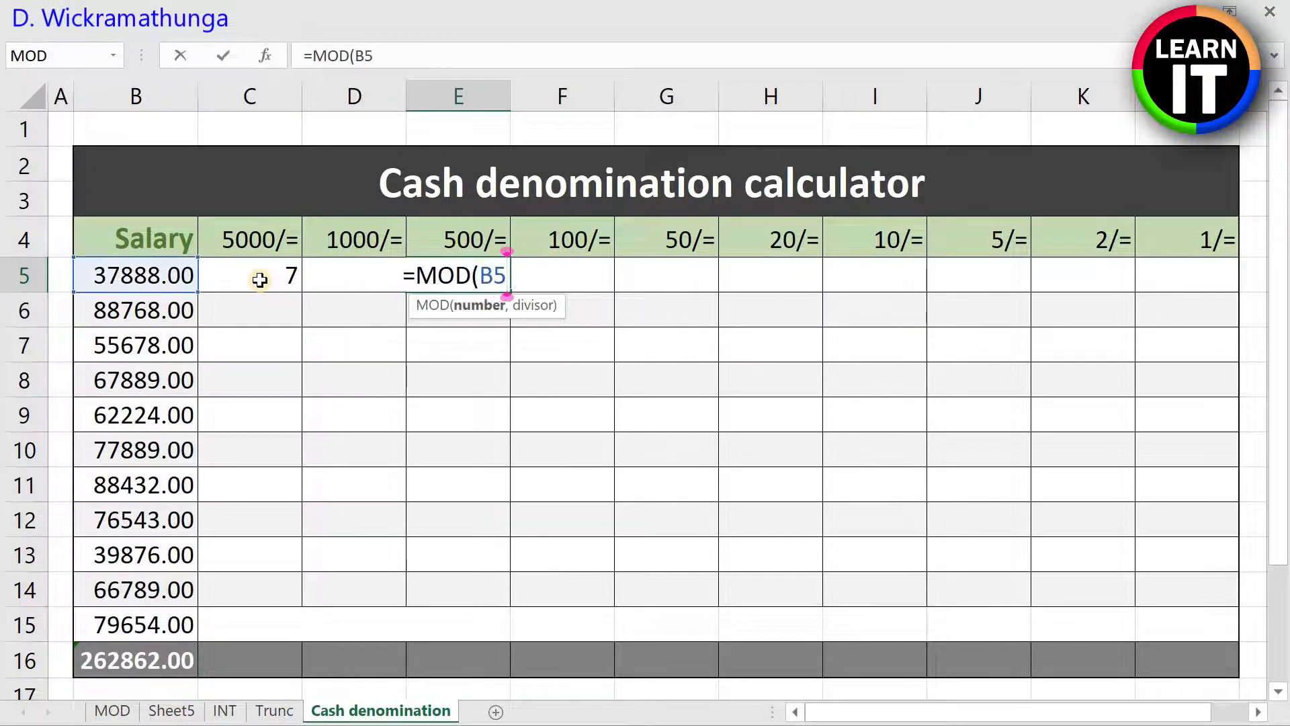
text(,1000)
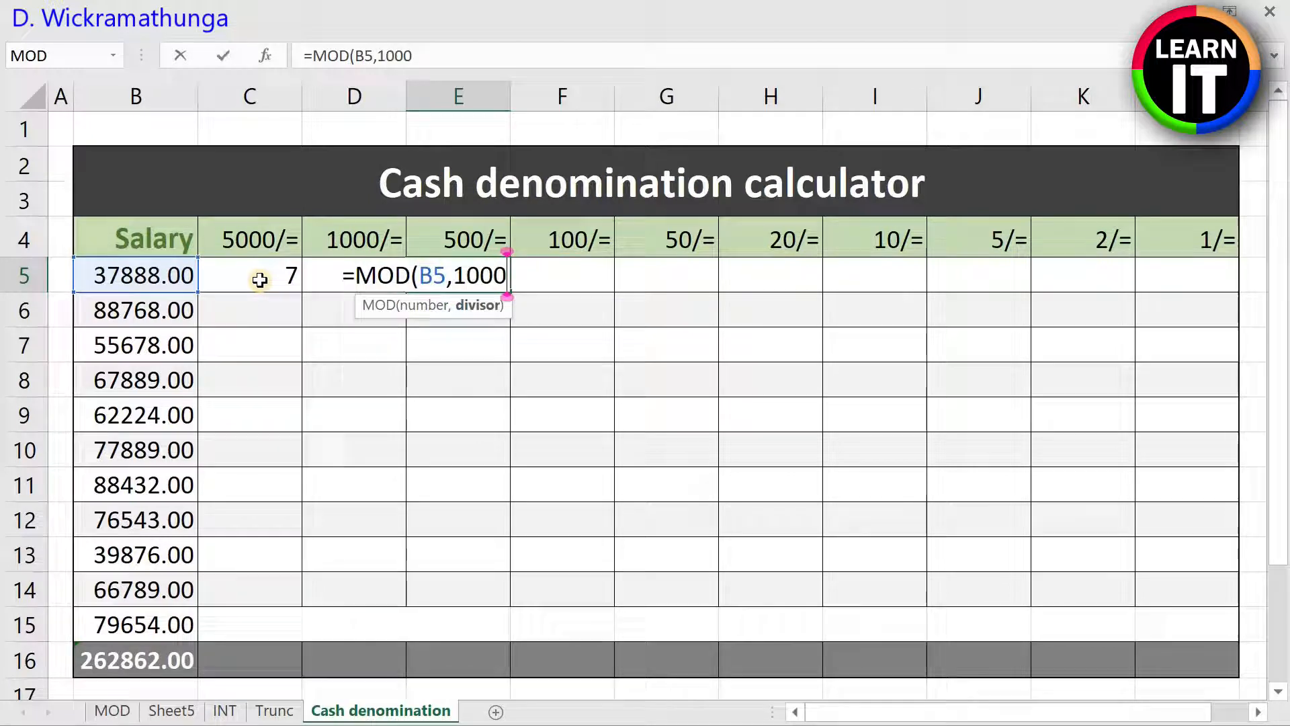
text())
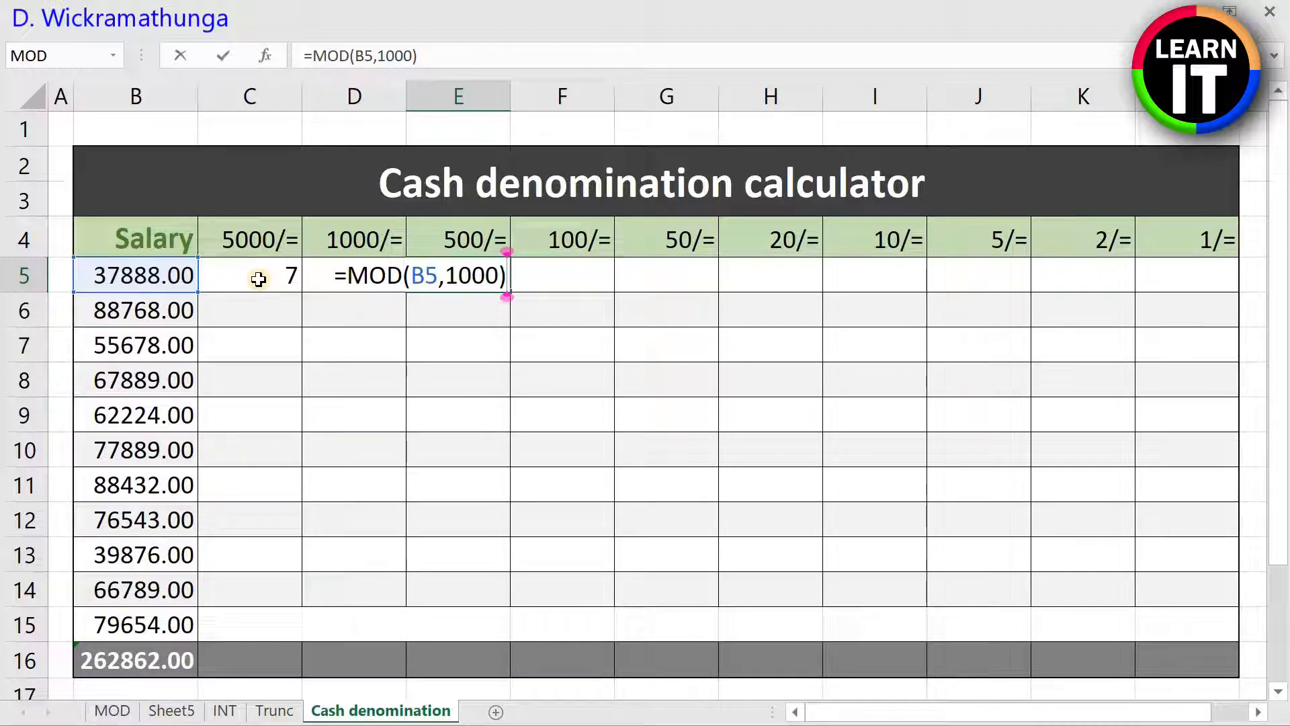
text(/500)
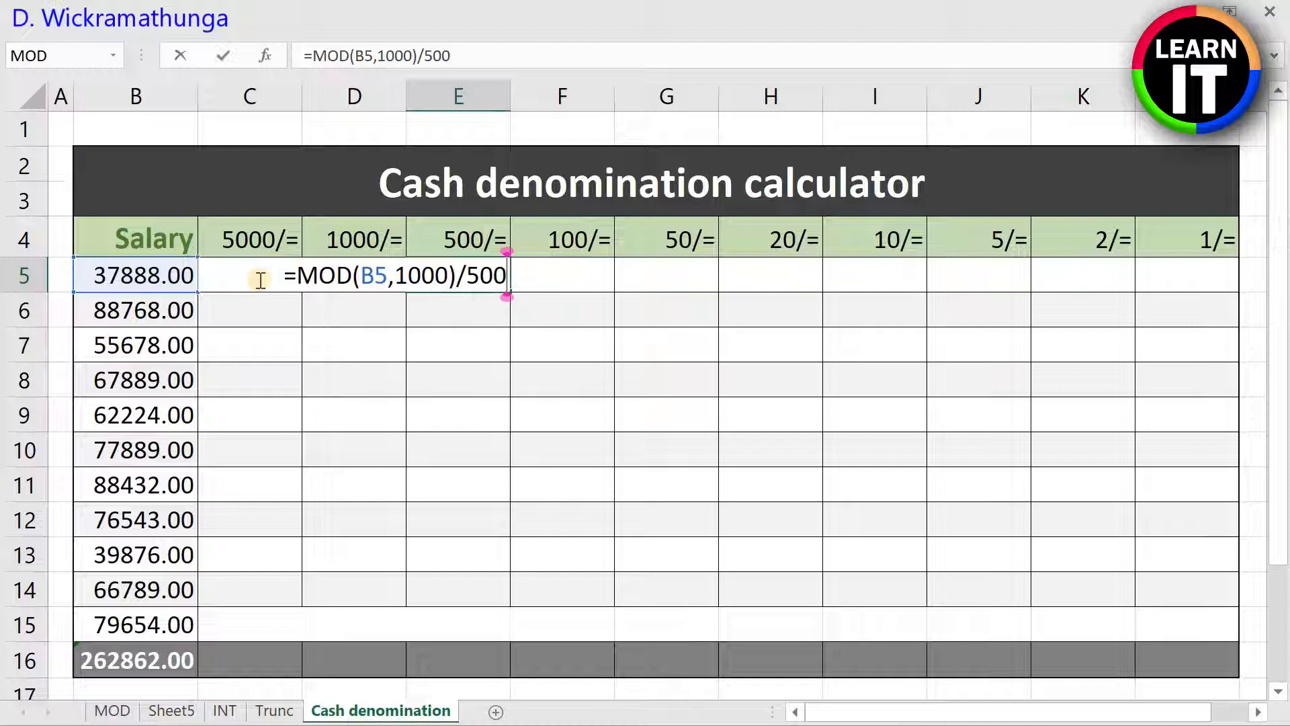
text())
Step: Enclose the E5 calculation in INT, giving =INT(MOD(B5,1000)/500), and commit it
key(Left)
key(Left)
key(Left)
key(Left)
key(Left)
key(Left)
key(Left)
key(Left)
key(Left)
key(Left)
key(Left)
key(Left)
key(Left)
key(Left)
key(Left)
key(Left)
key(Left)
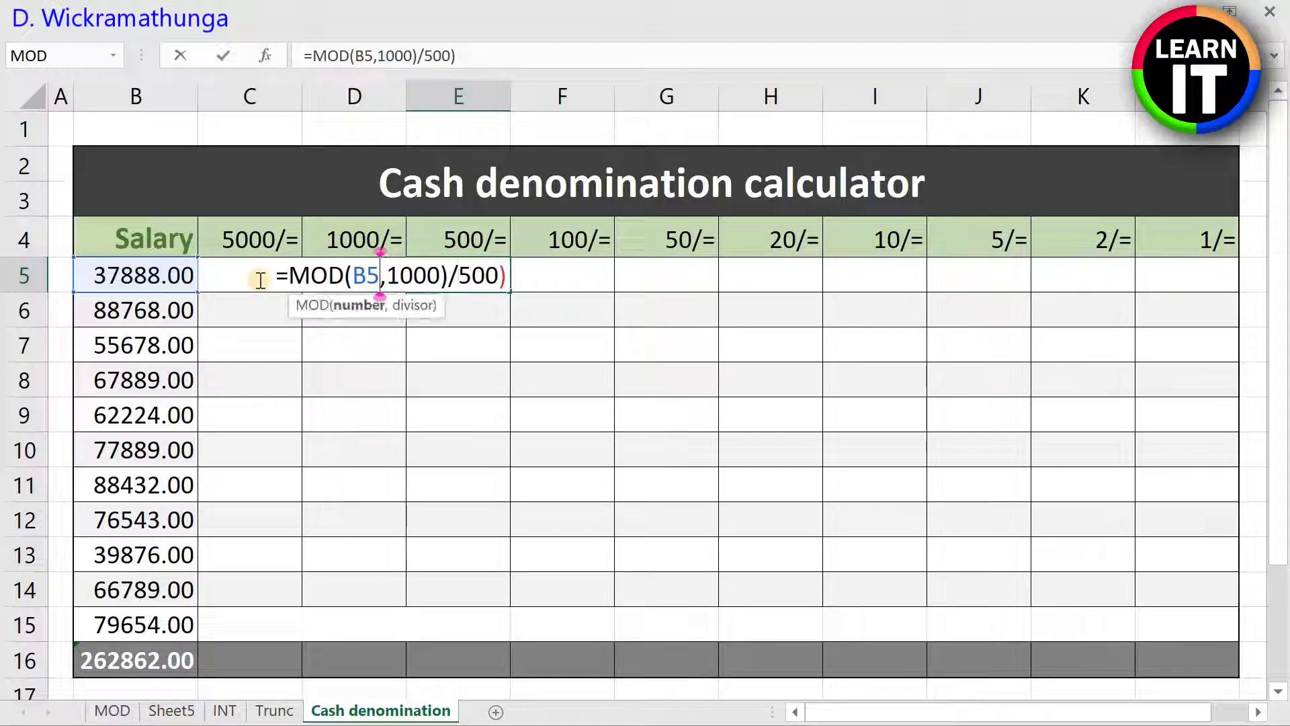
text(INT)
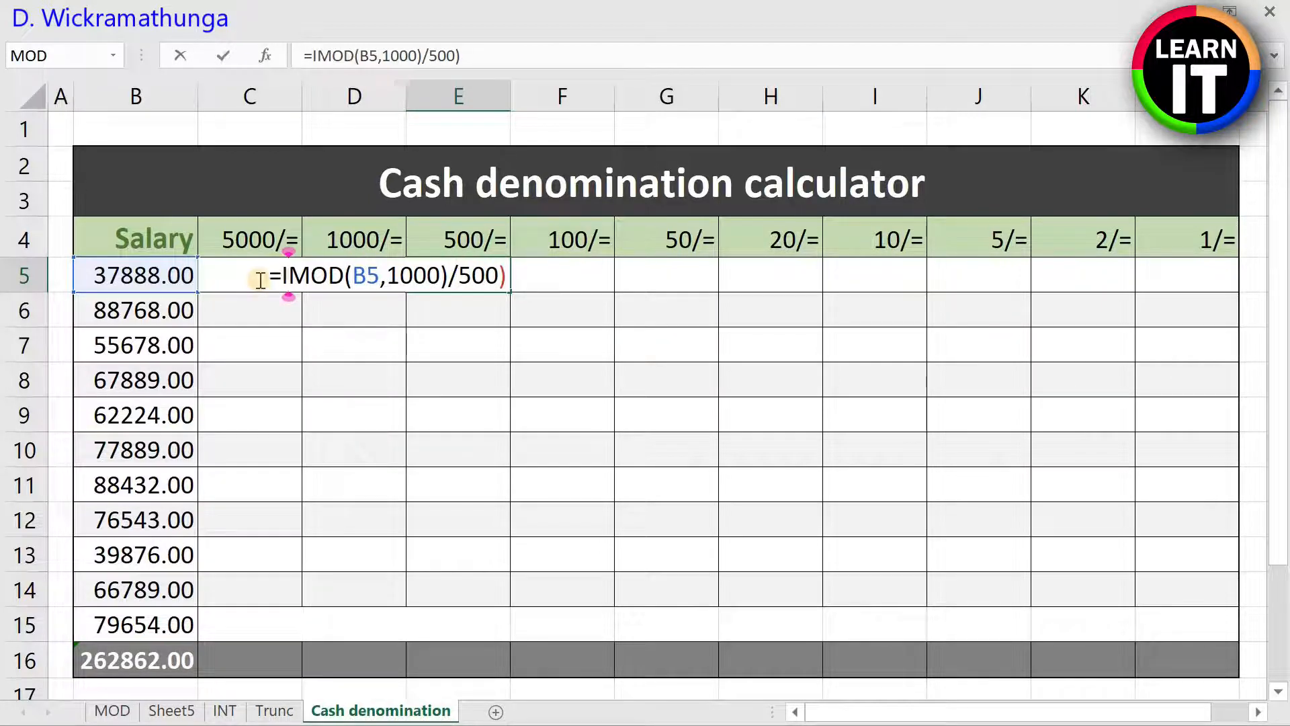
text(()
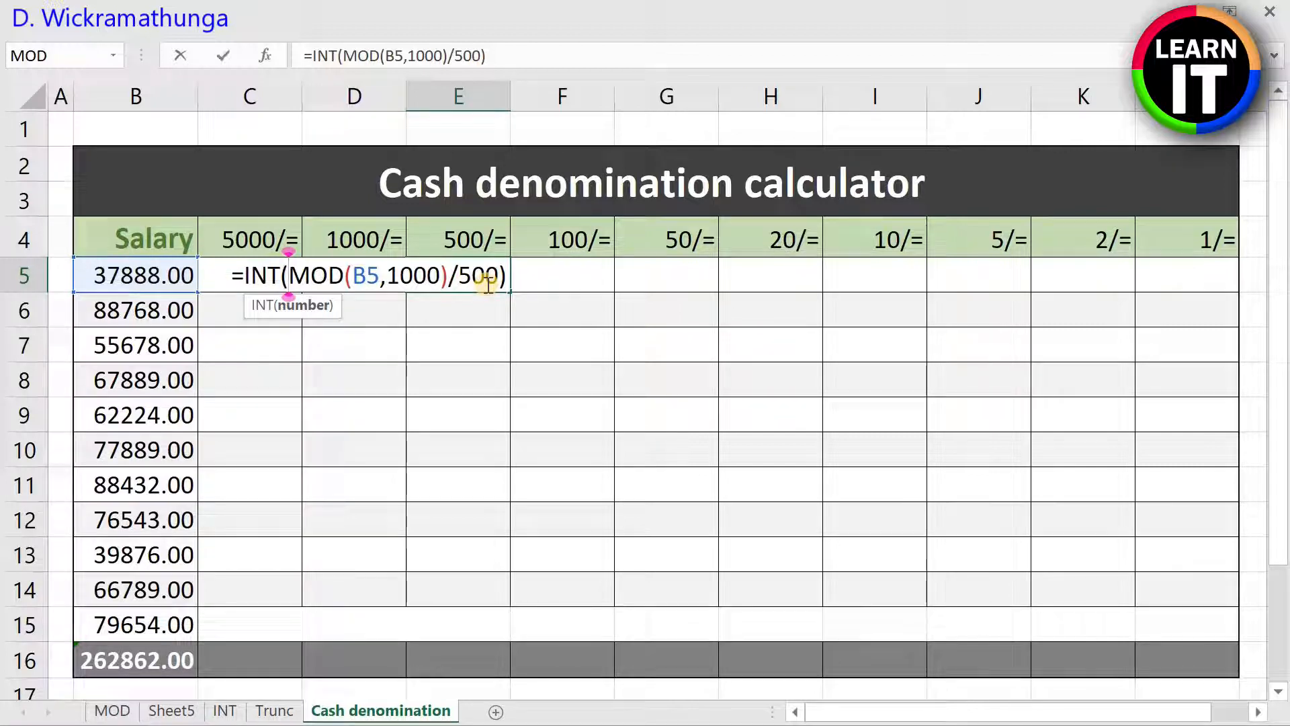
key(Return)
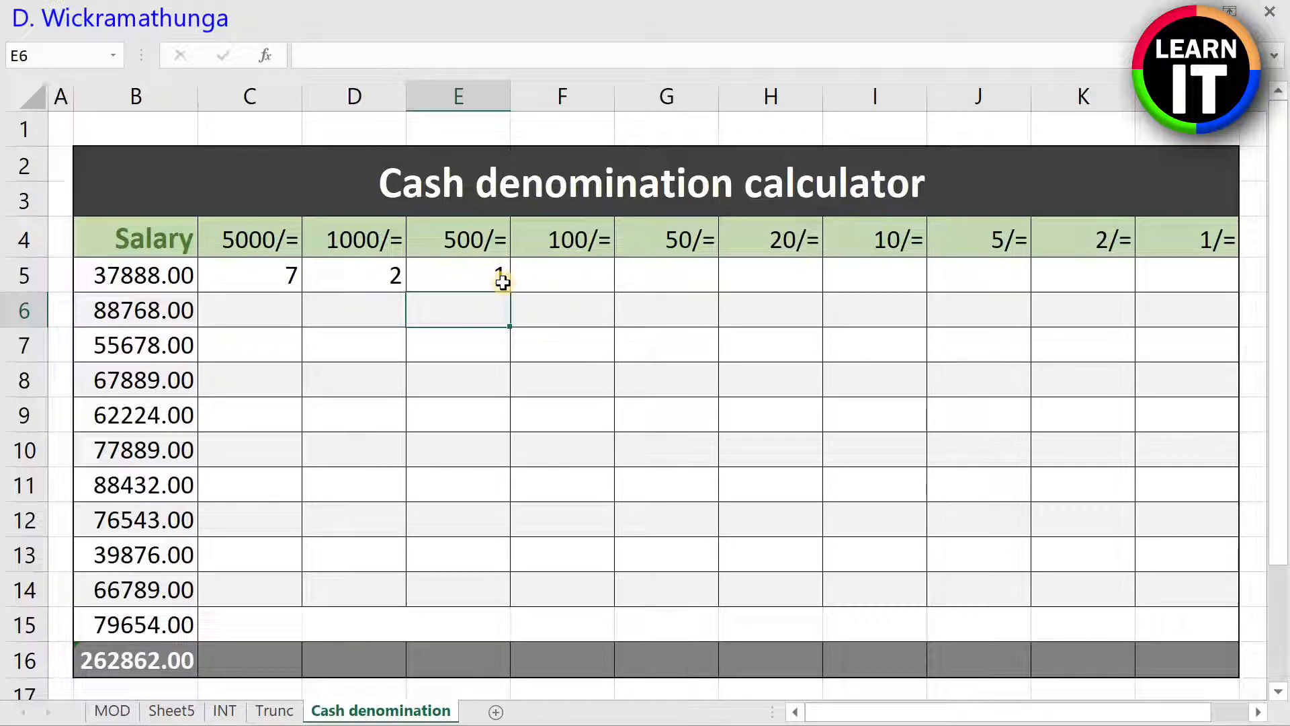
Step: Write =MOD(B5,500)/100 in F5 for the 100/= notes of the first salary
click(571, 275)
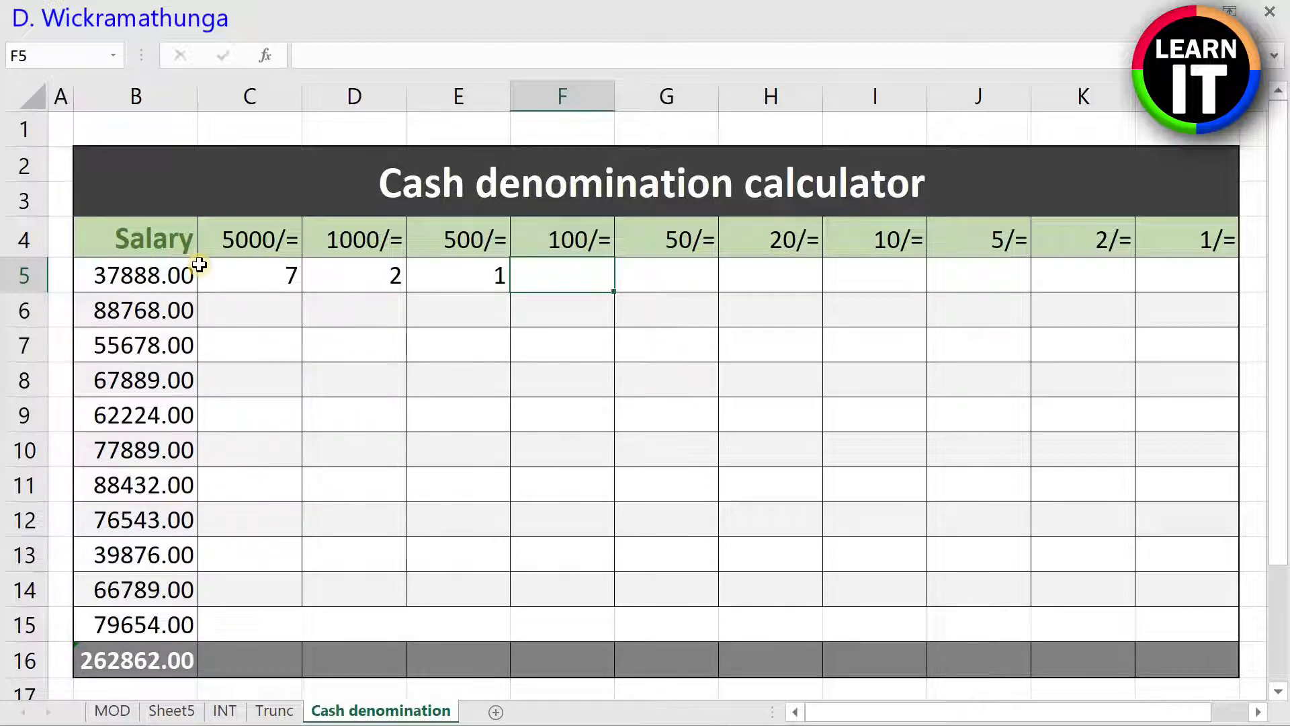
text(=MOD()
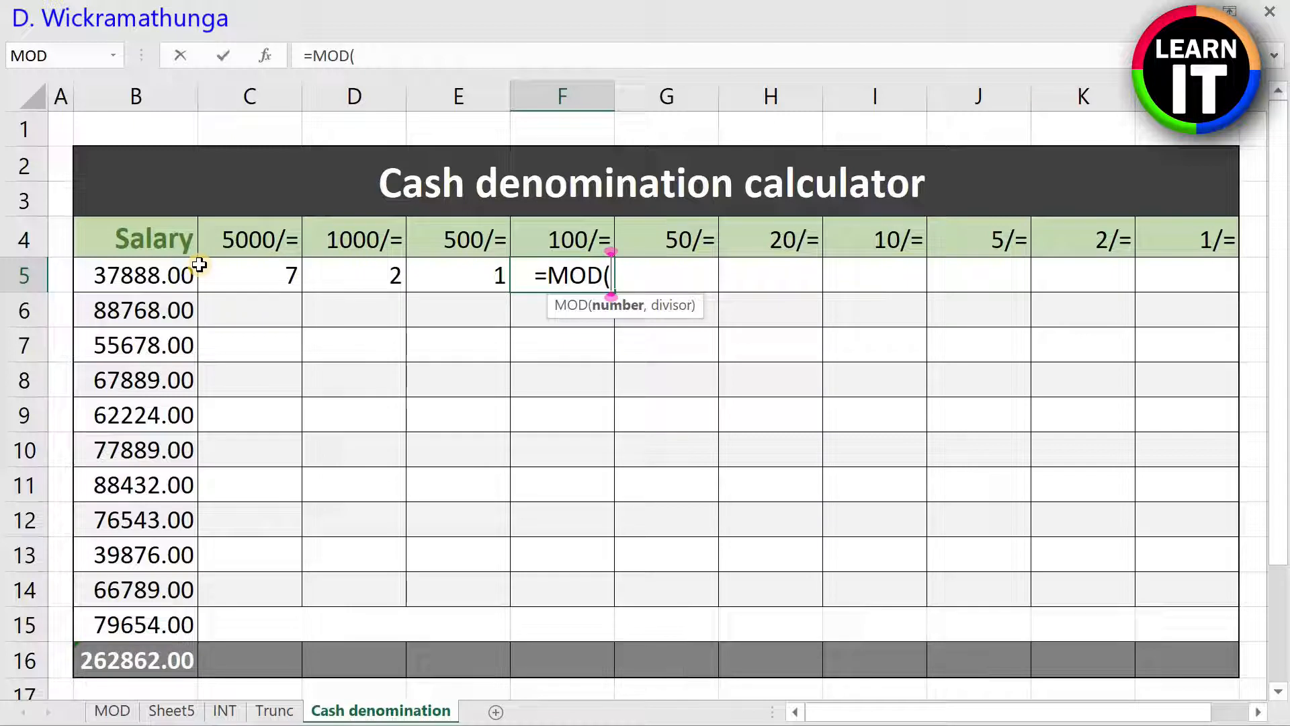
text(B)
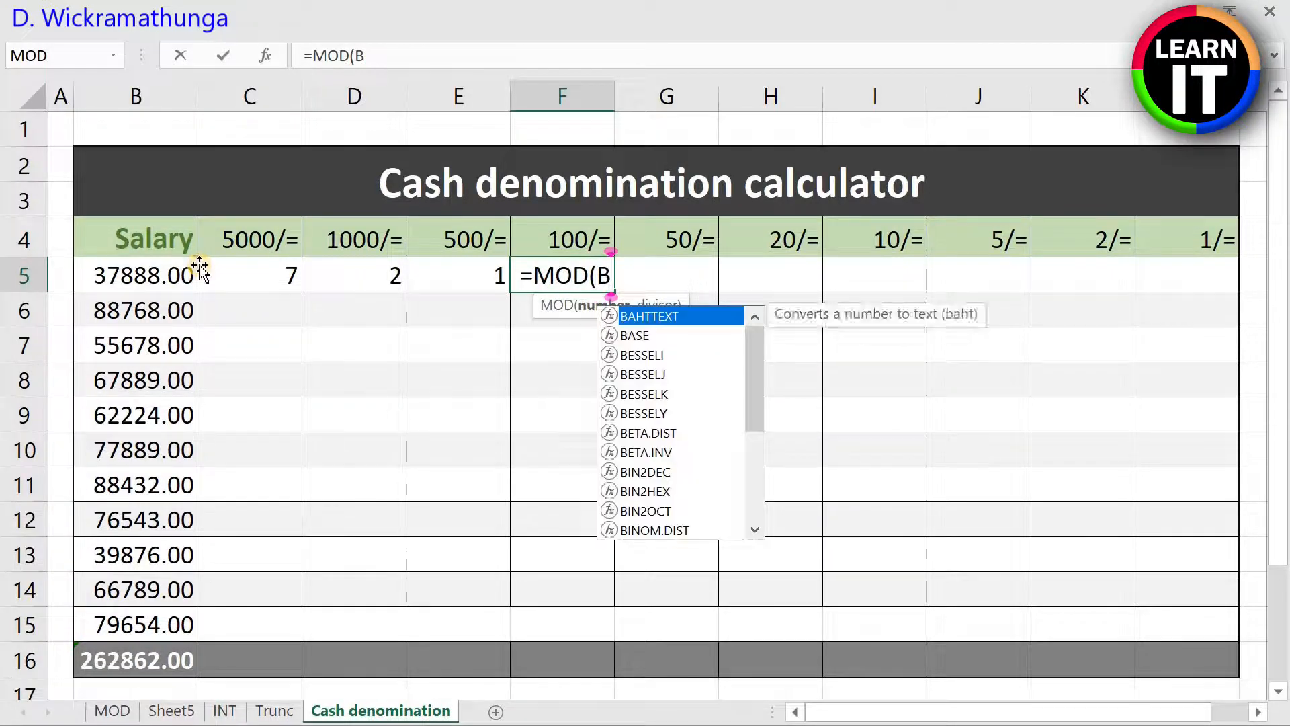
text(5,500)
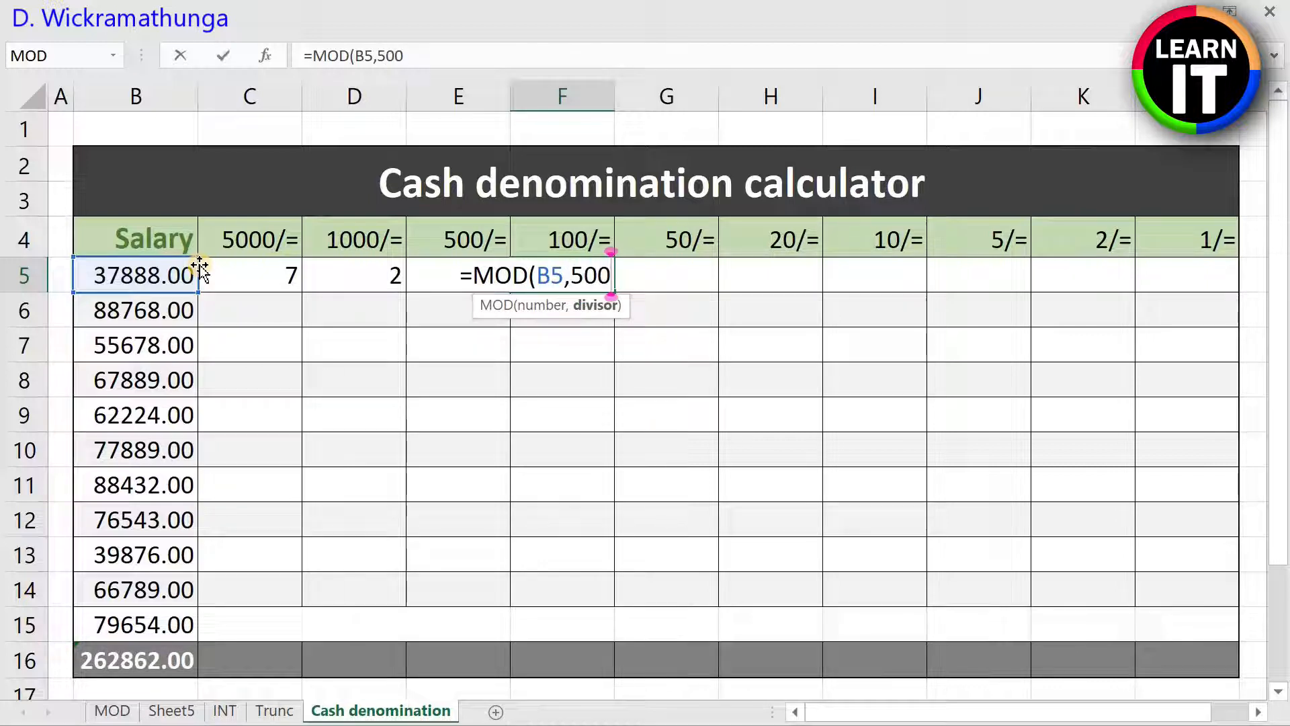
text()/1)
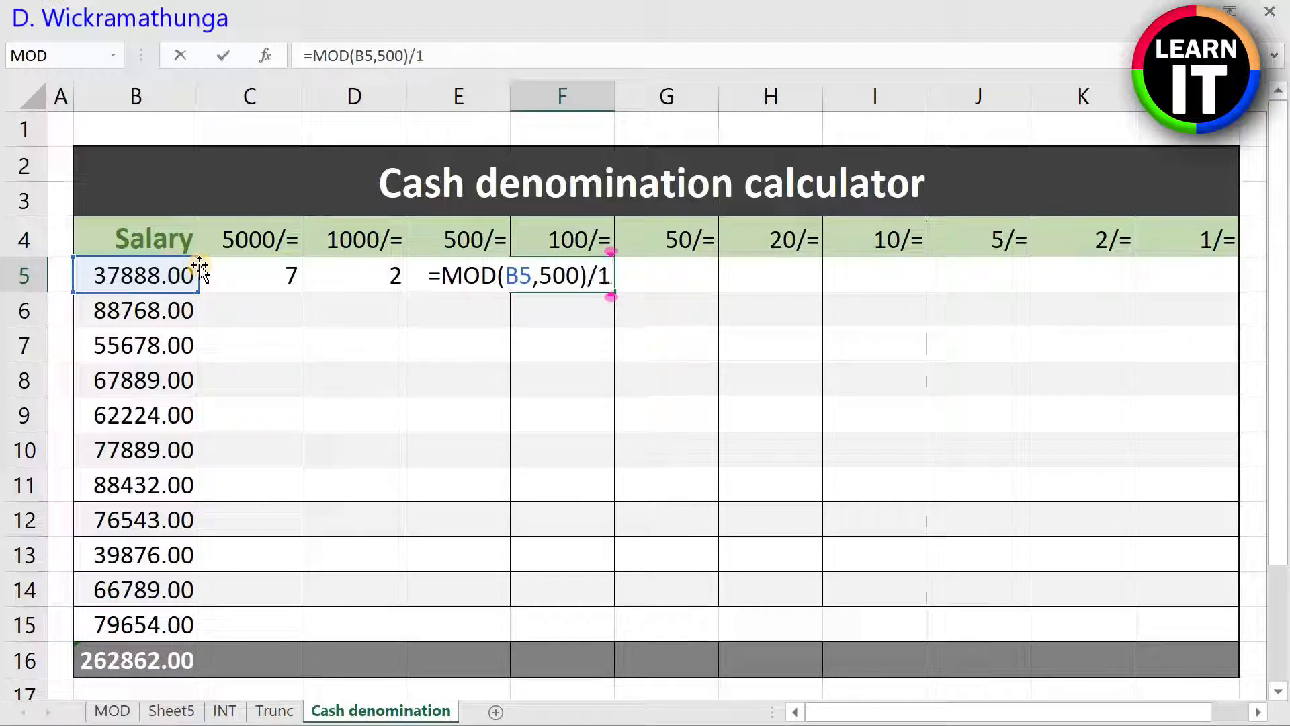
text(00)
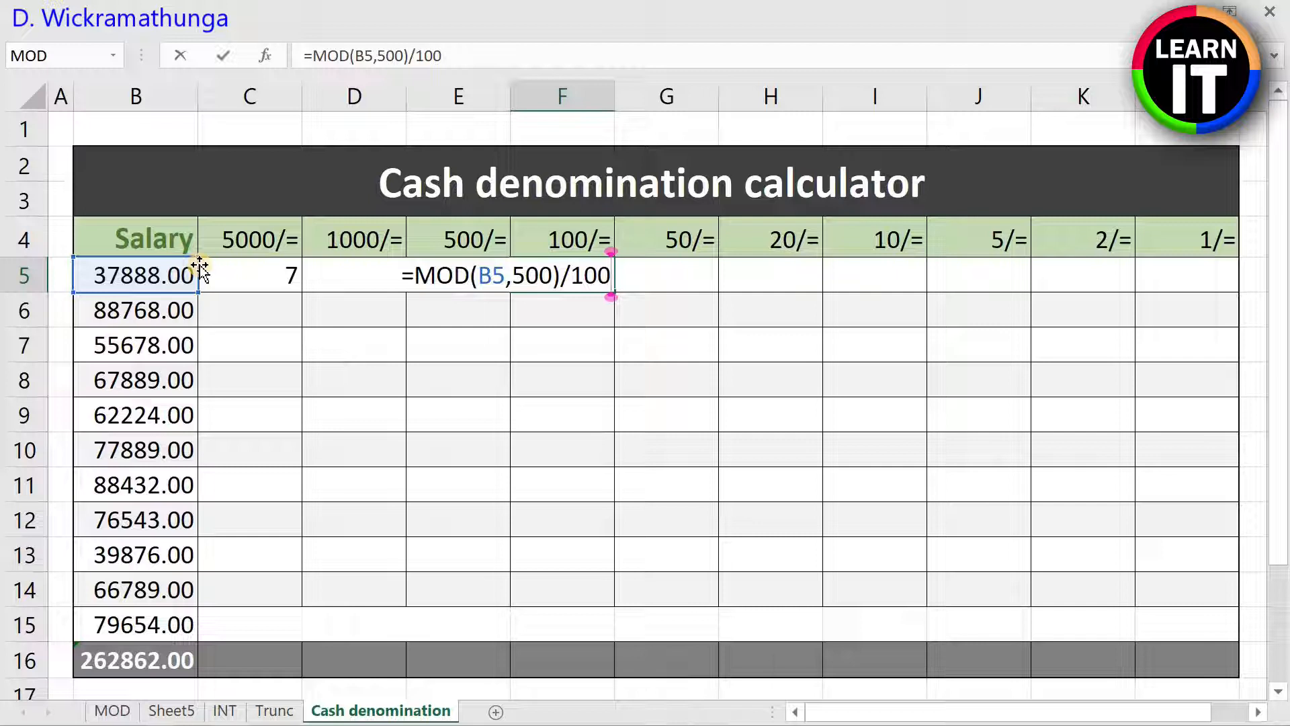
Step: Wrap the F5 formula in INT so it reads =INT(MOD(B5,500)/100), and commit it
text())
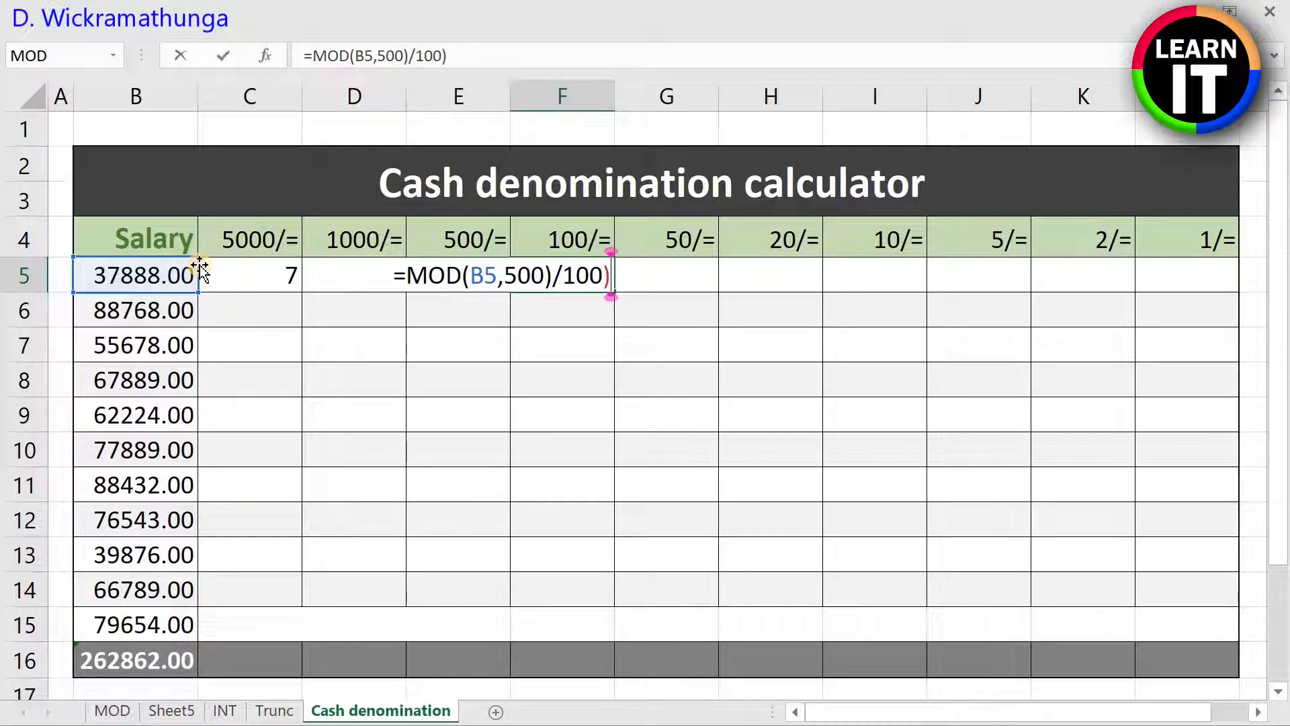
key(Left)
key(Left)
key(Left)
key(Left)
key(Left)
key(Left)
key(Left)
key(Left)
key(Left)
key(Left)
key(Left)
key(Left)
key(Left)
key(Left)
key(Left)
key(Left)
text(INT()
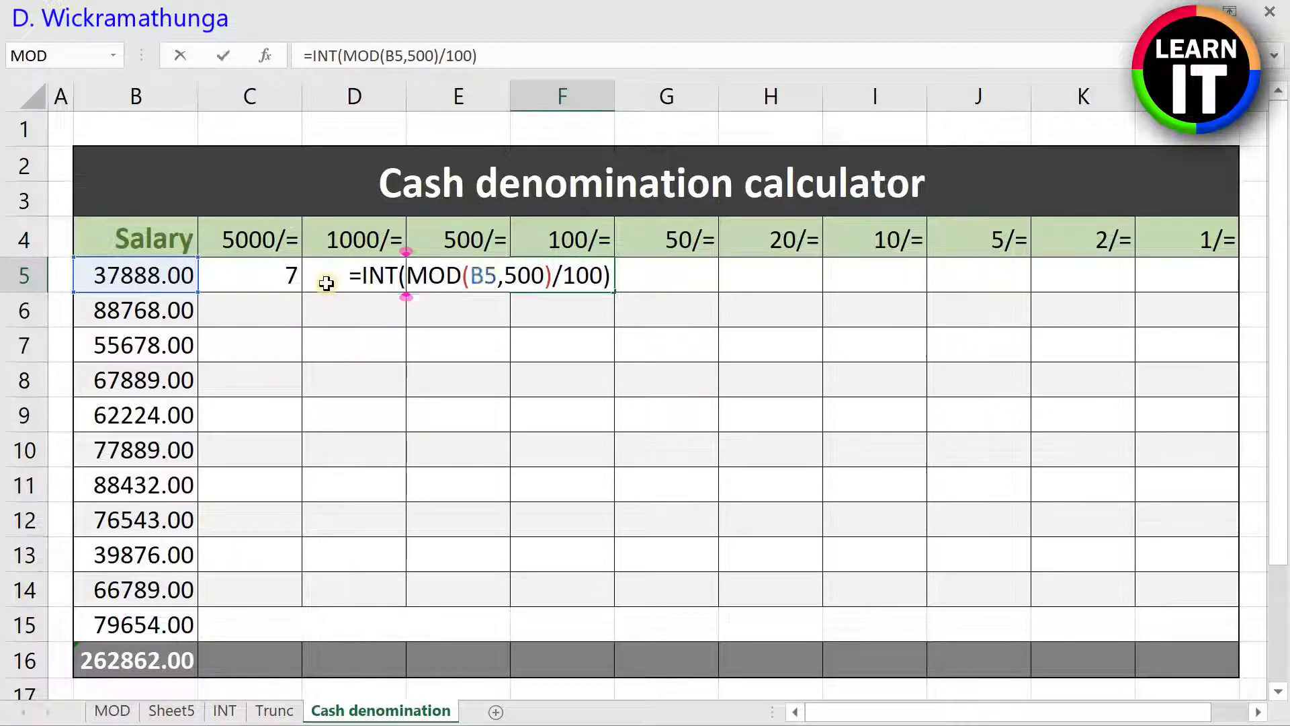
key(Return)
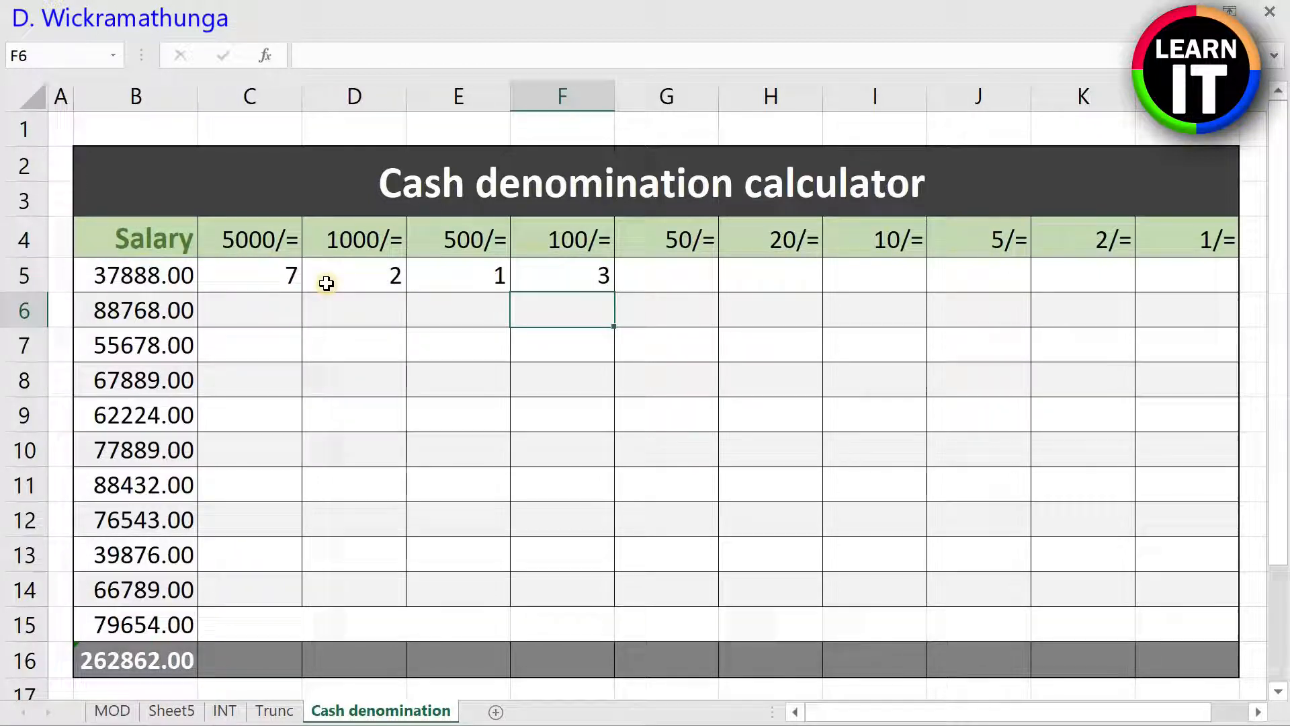
Step: Enter =INT(MOD(B5,100)/50) in G5 for the 50/= notes of the first salary
click(628, 279)
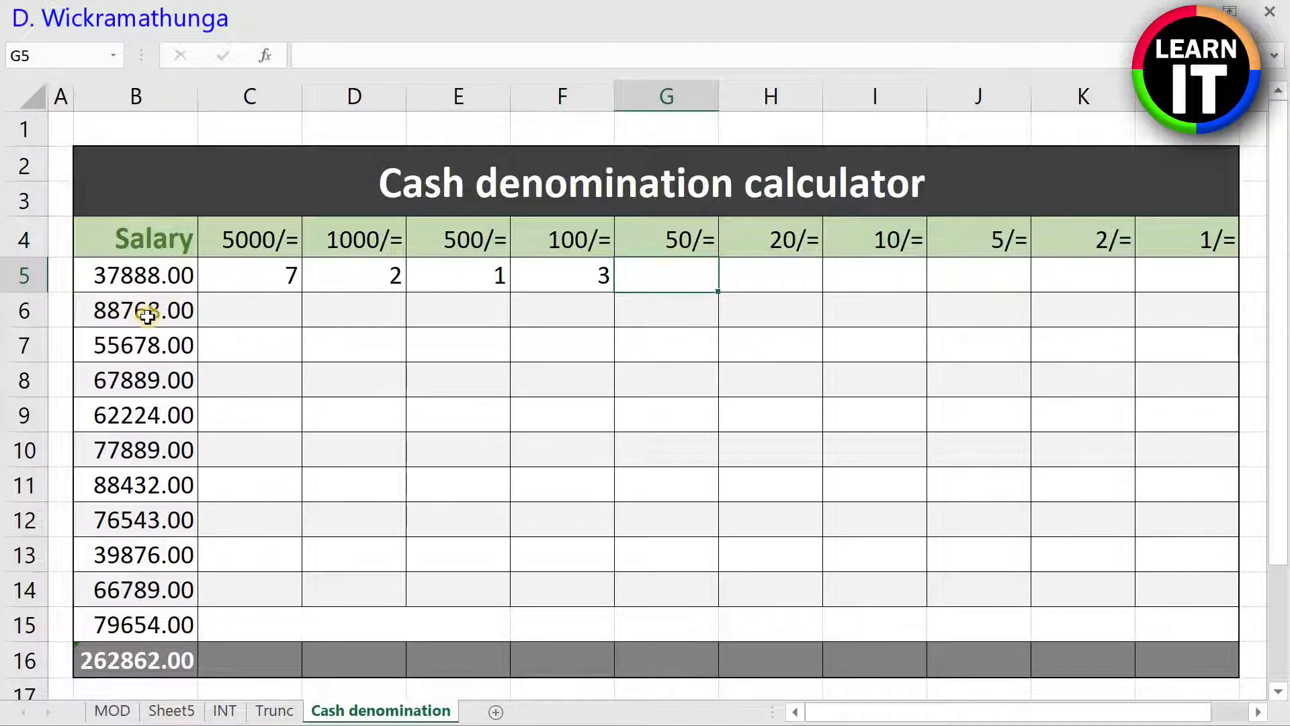
text(=)
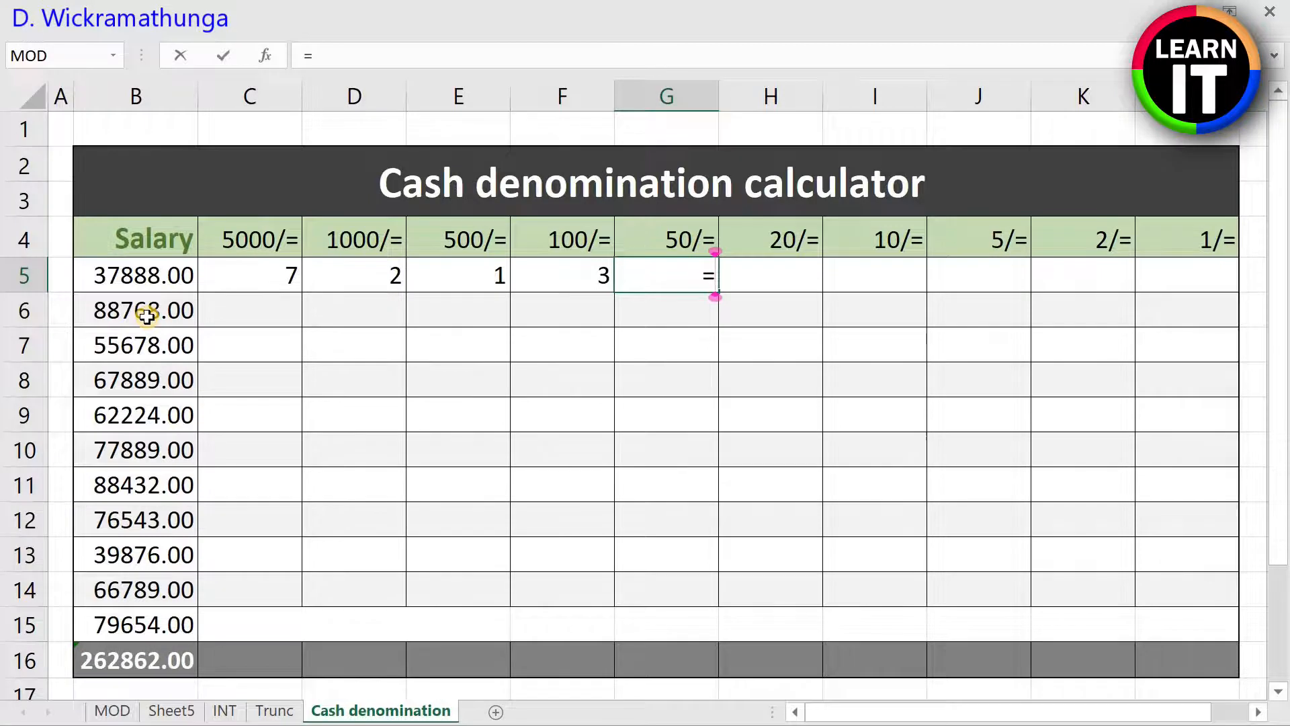
text(INT()
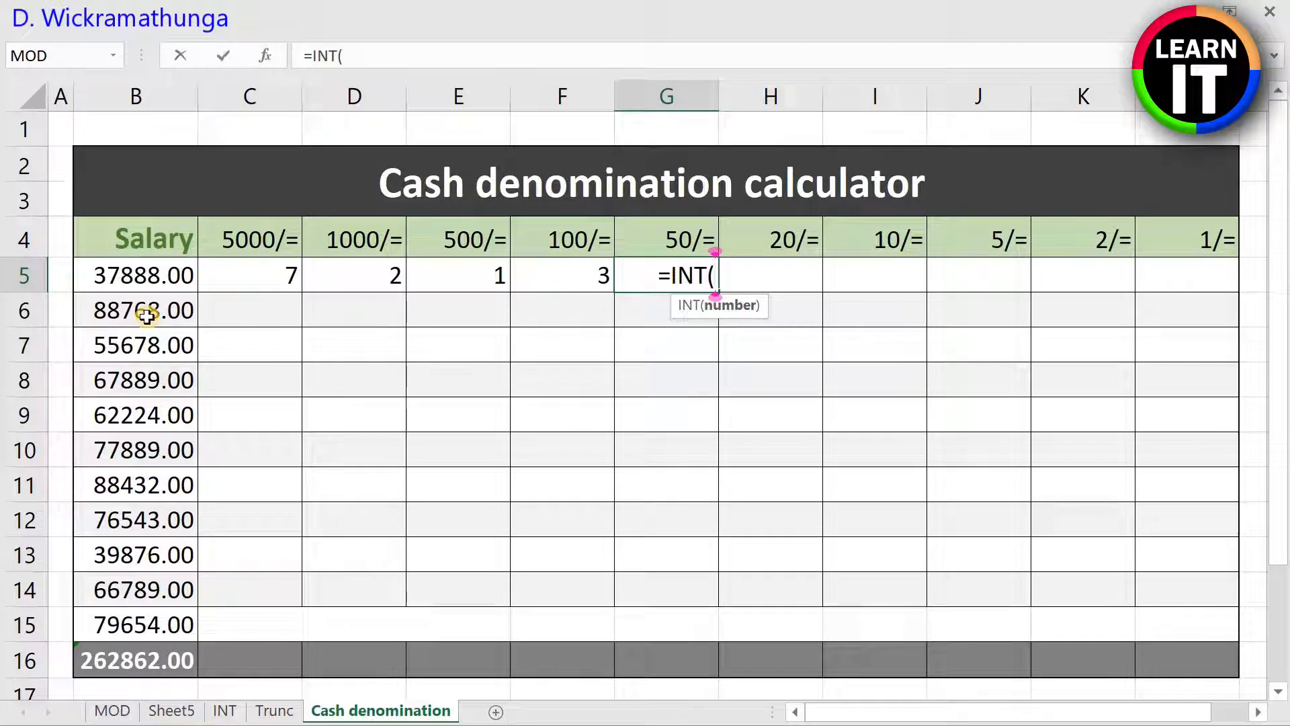
text(MOD()
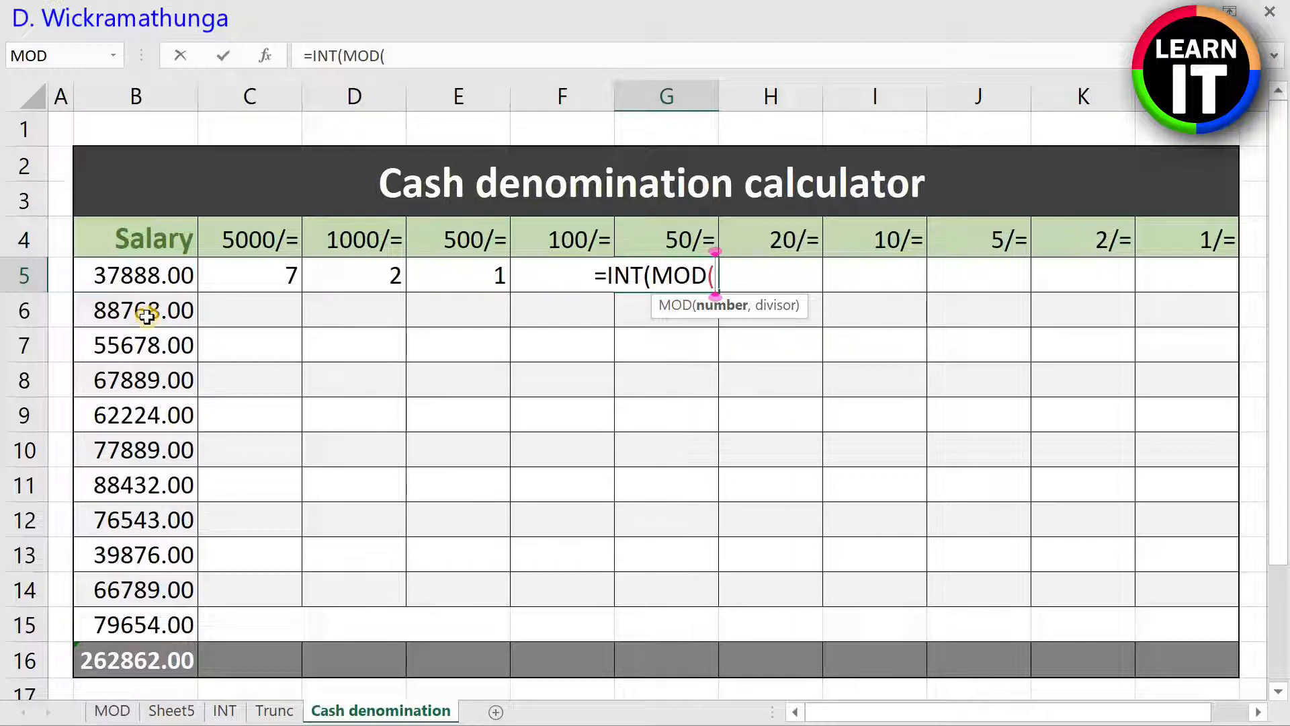
text(B5,)
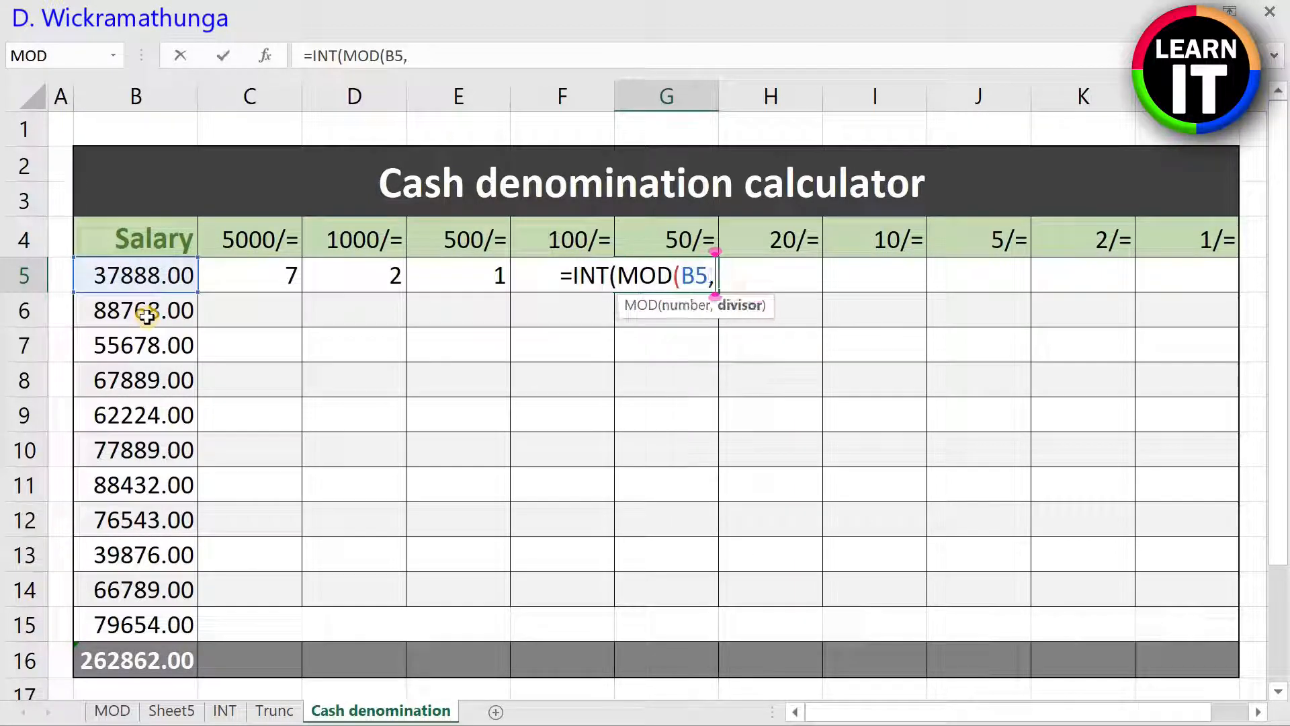
text(100)
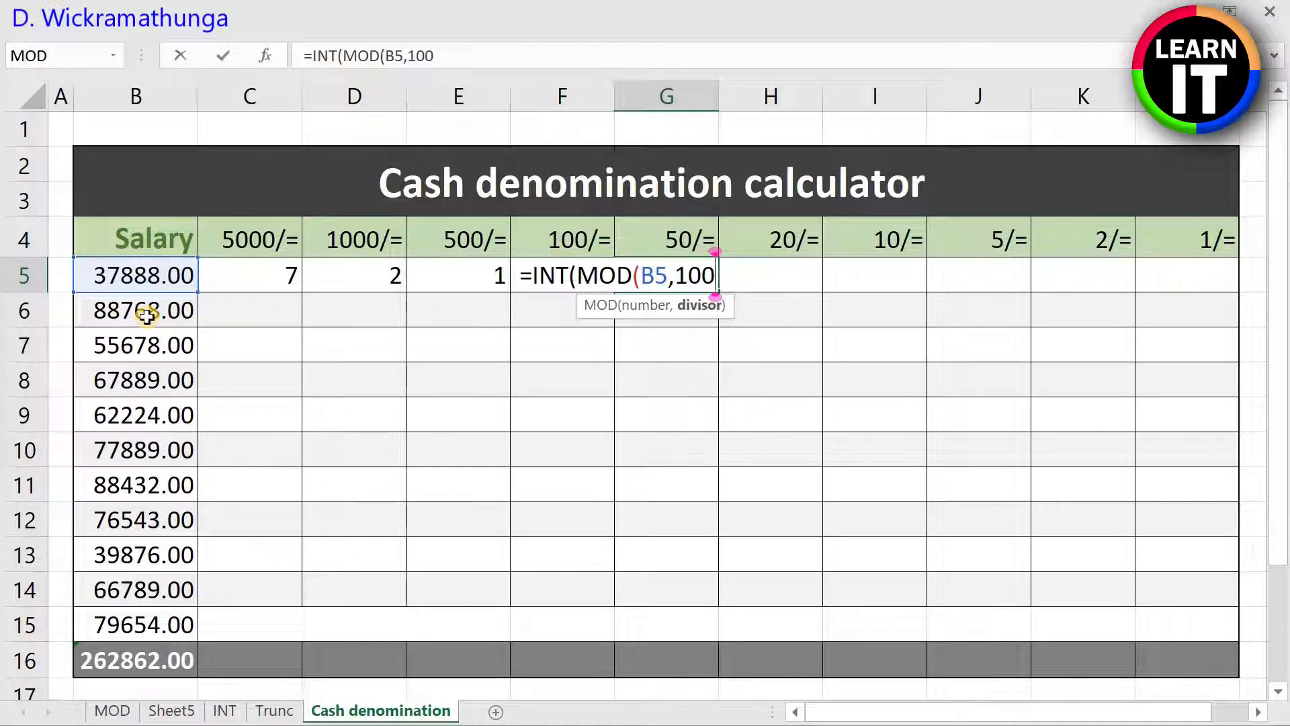
text()/50))
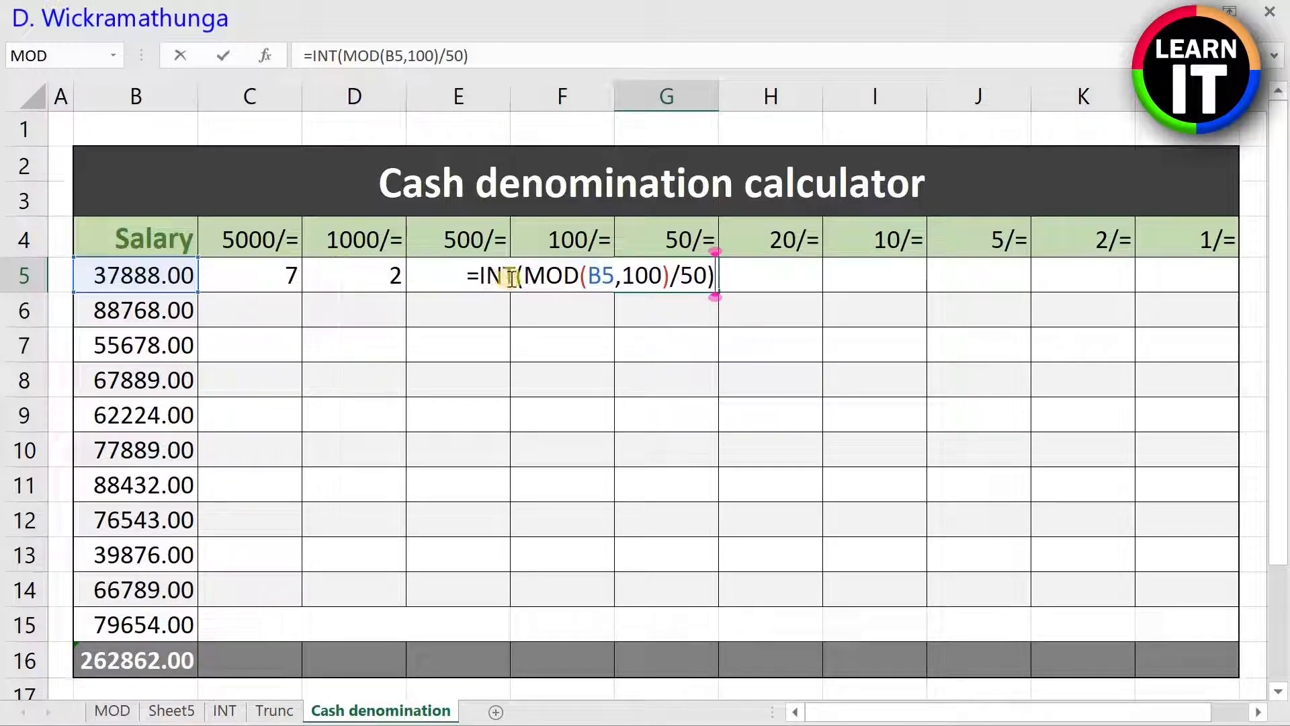
click(660, 276)
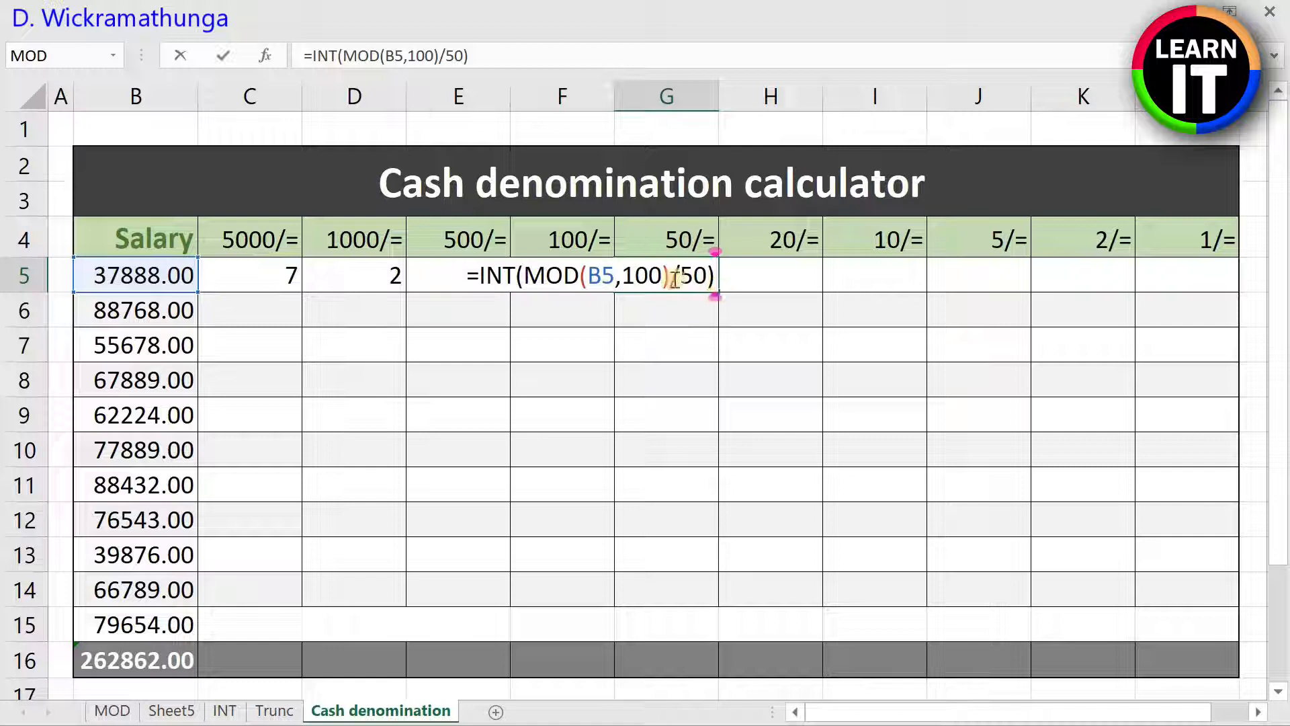
key(Return)
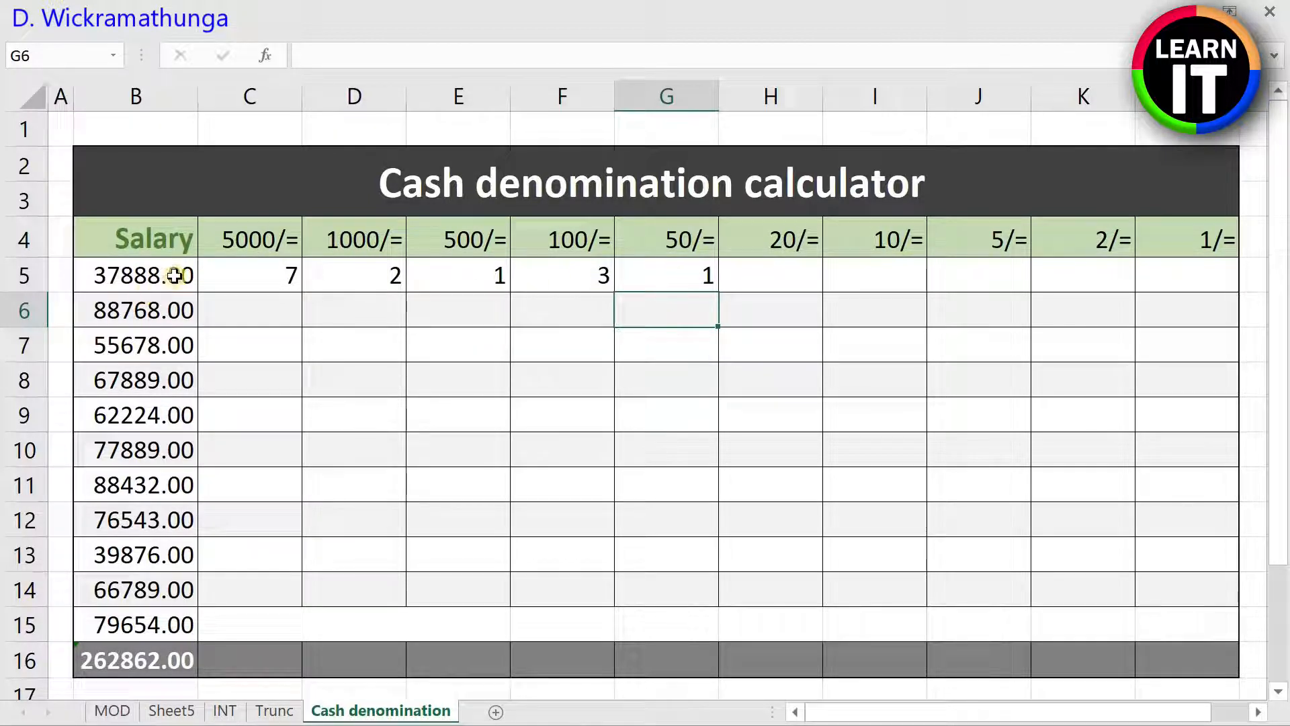
Step: Enter =INT(MOD(B5,50)/20) in H5 for the 20/= notes of the first salary
click(761, 278)
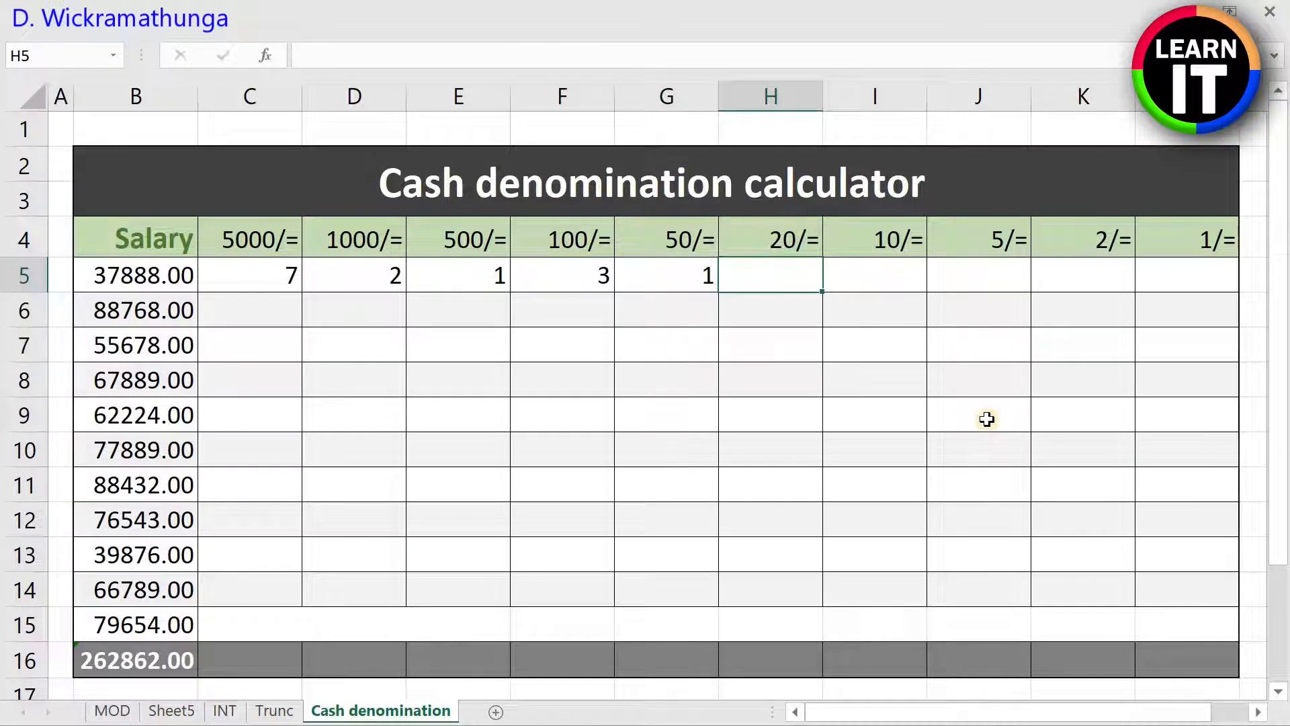
text(=IN)
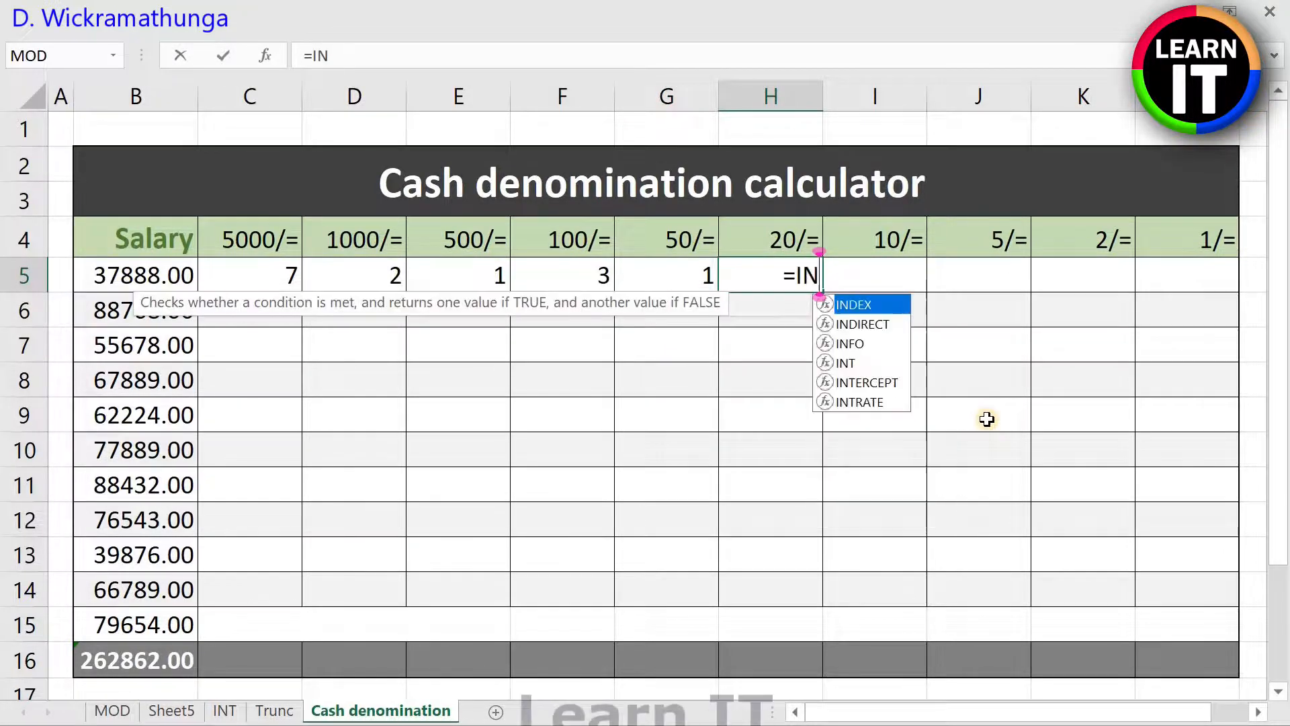
text(T(MOD)
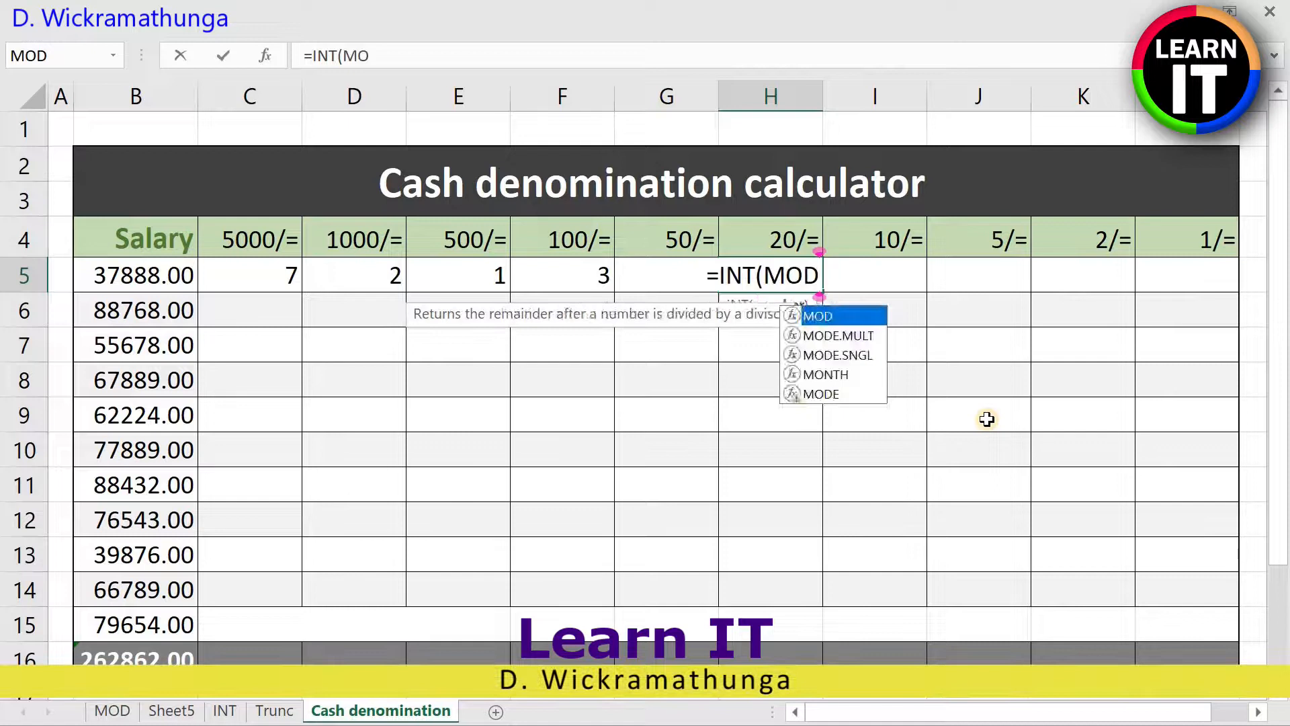
text(()
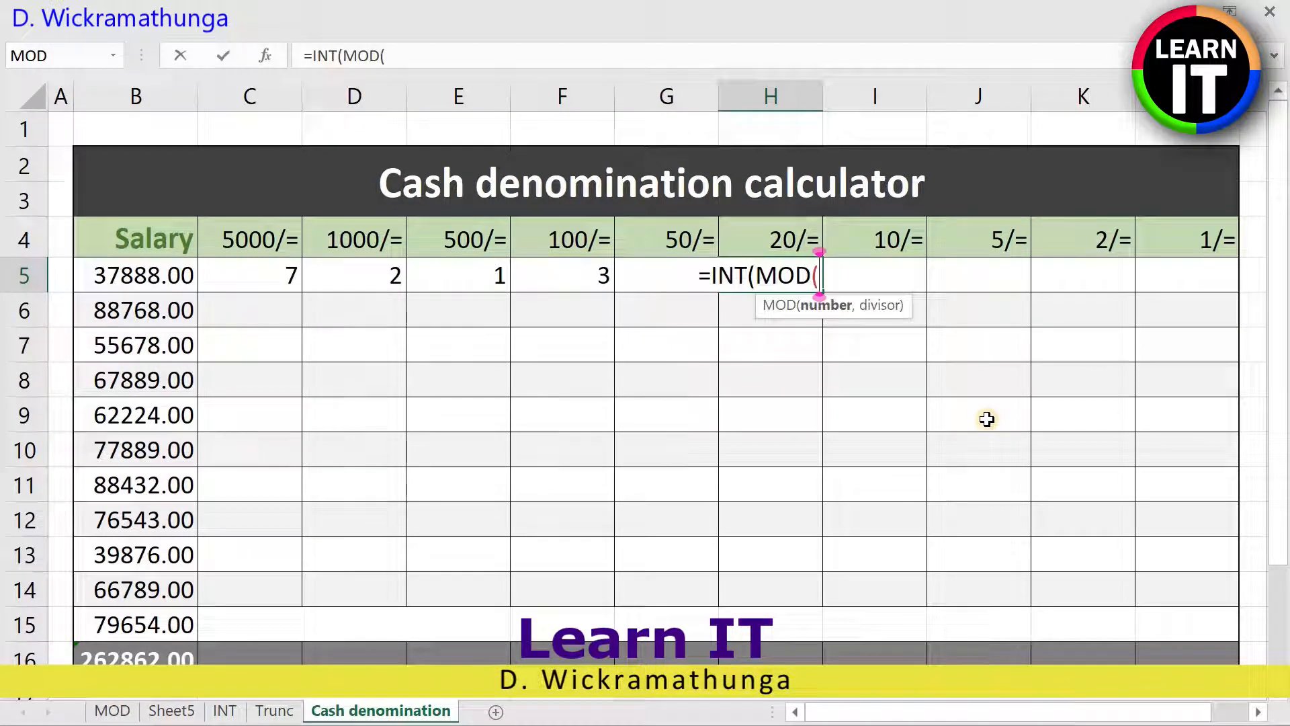
text(B5,)
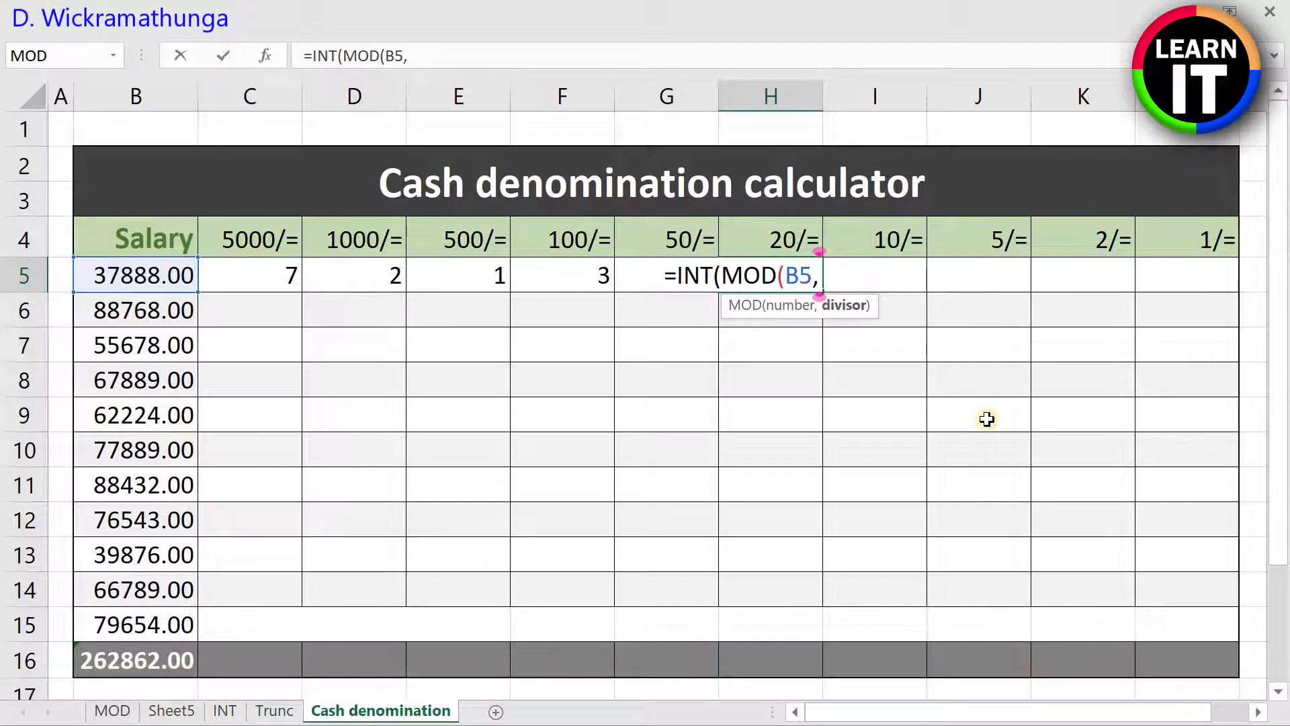
text(50)
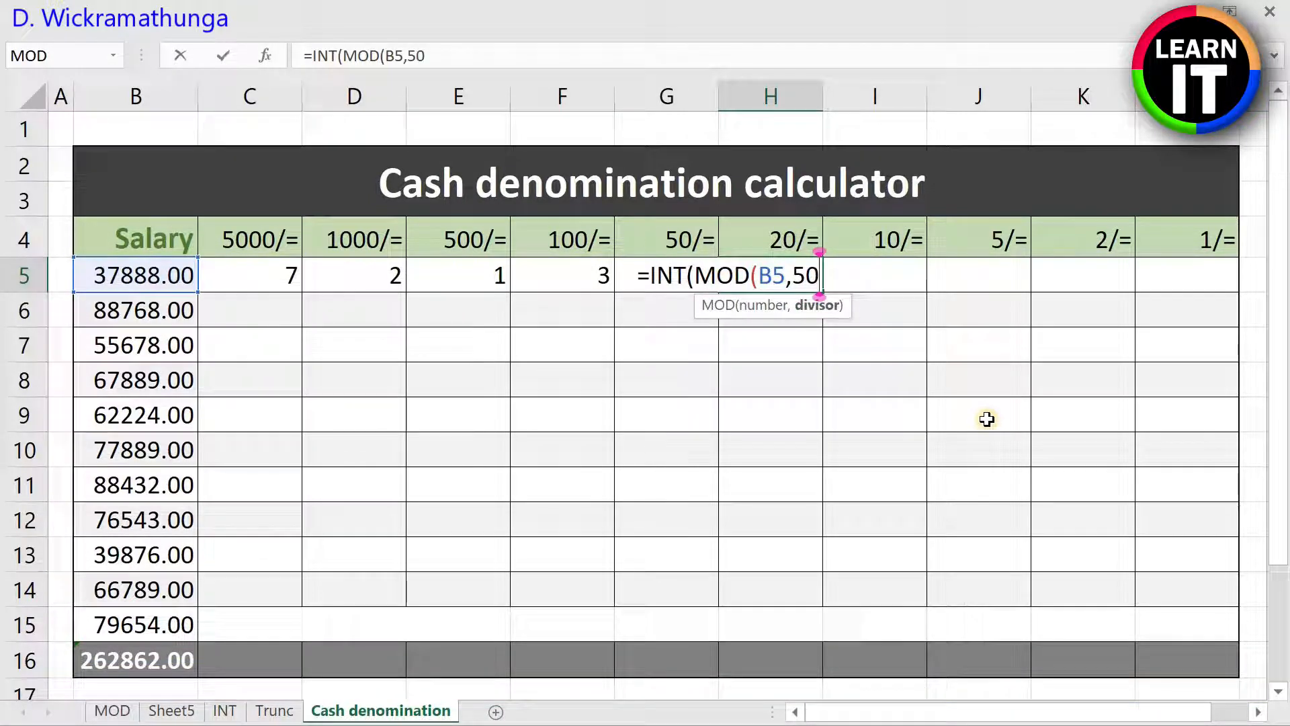
text()/1)
key(BackSpace)
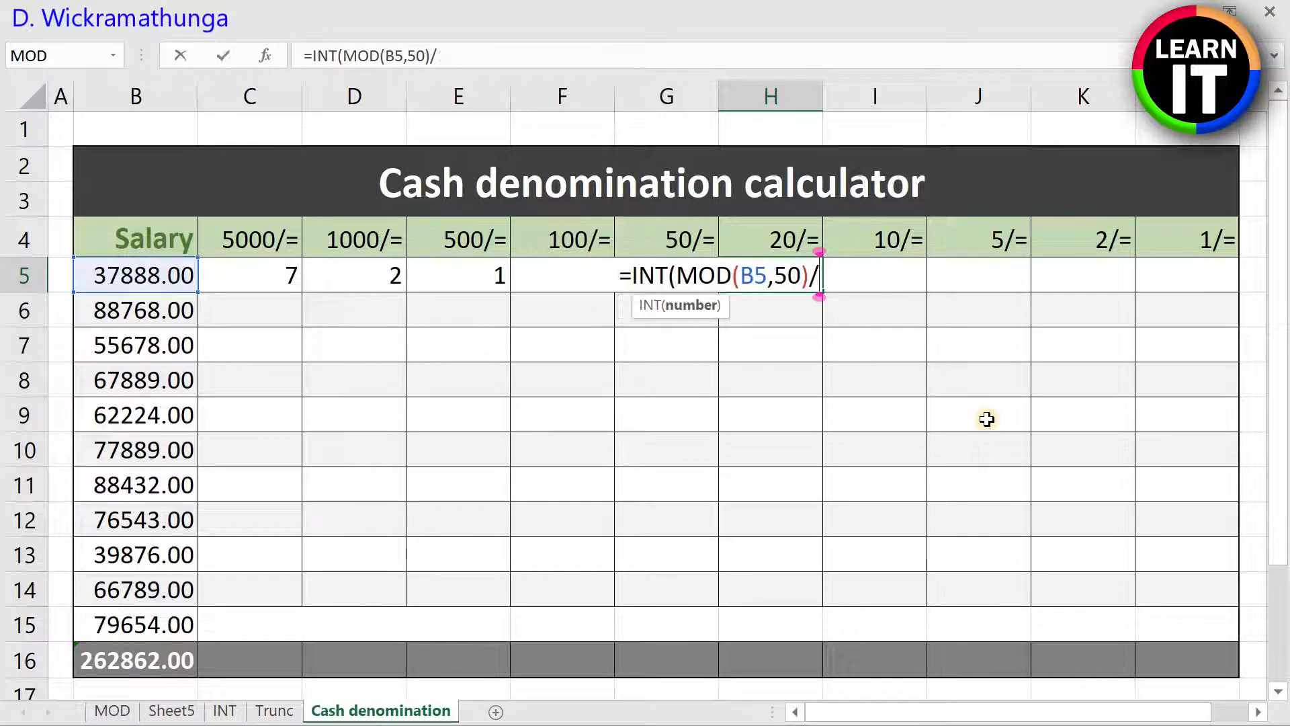
text(20)
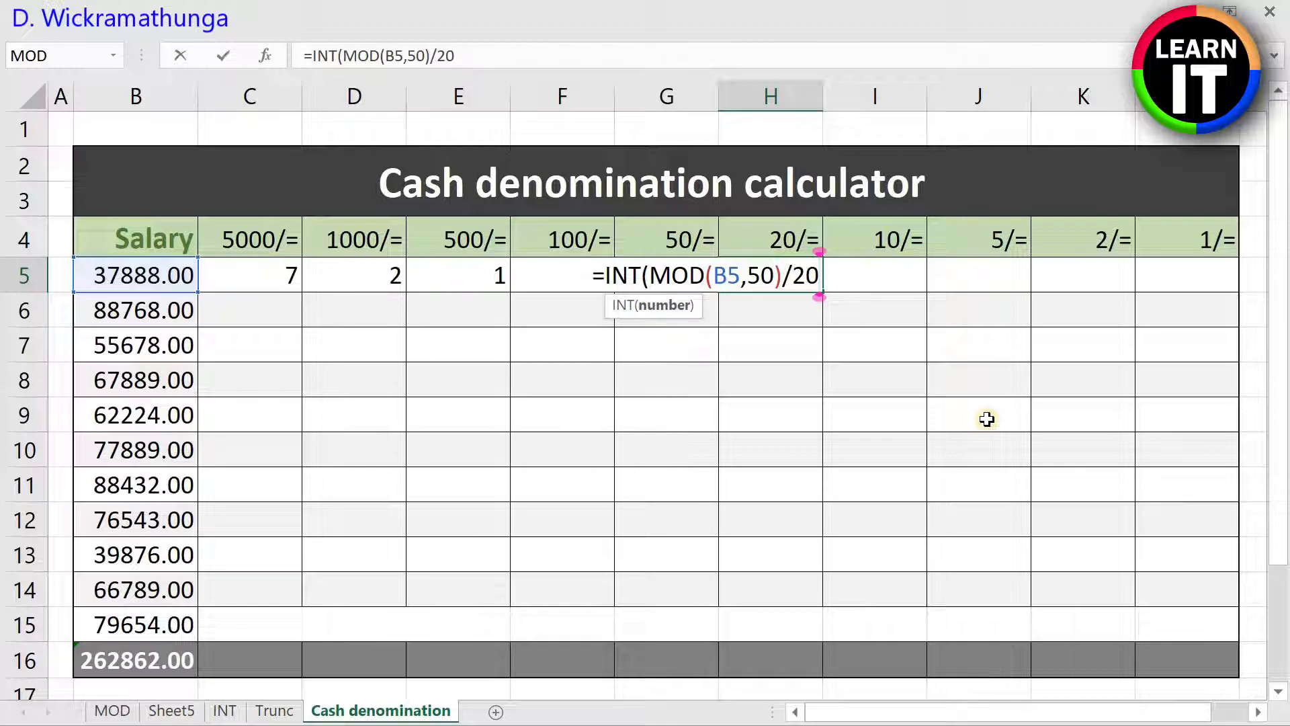
text())
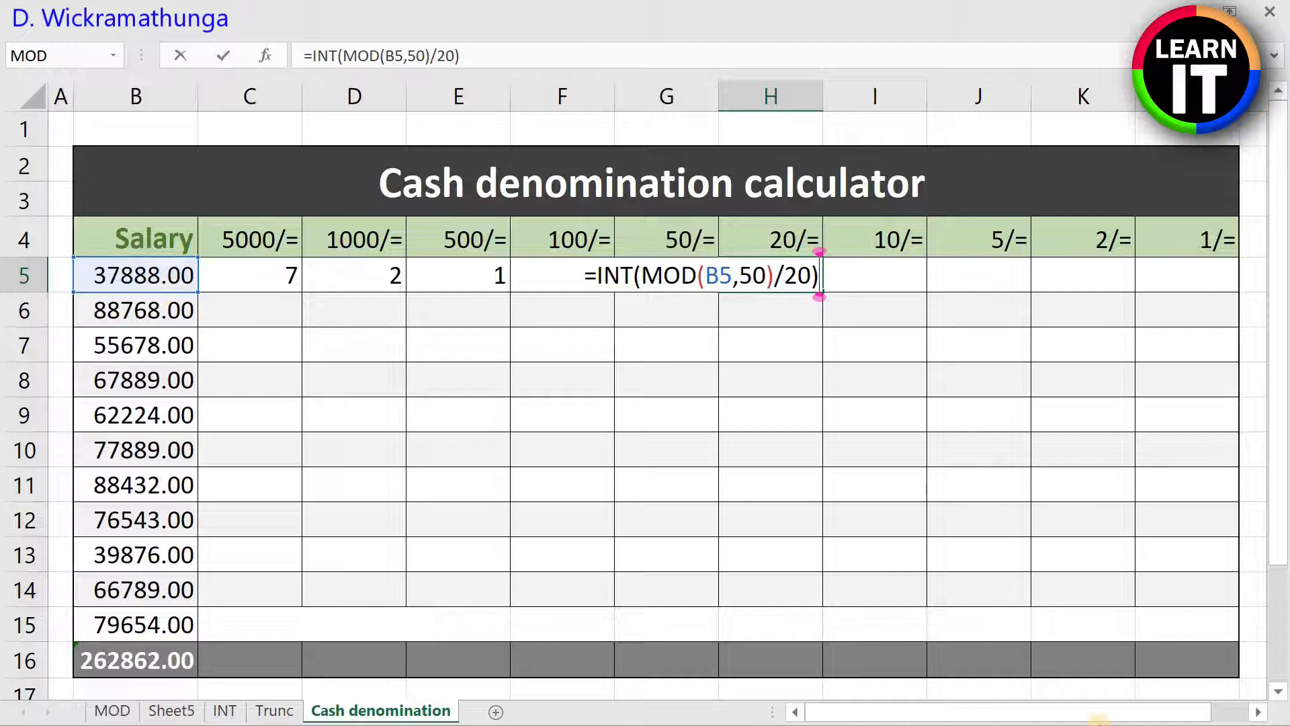
key(Return)
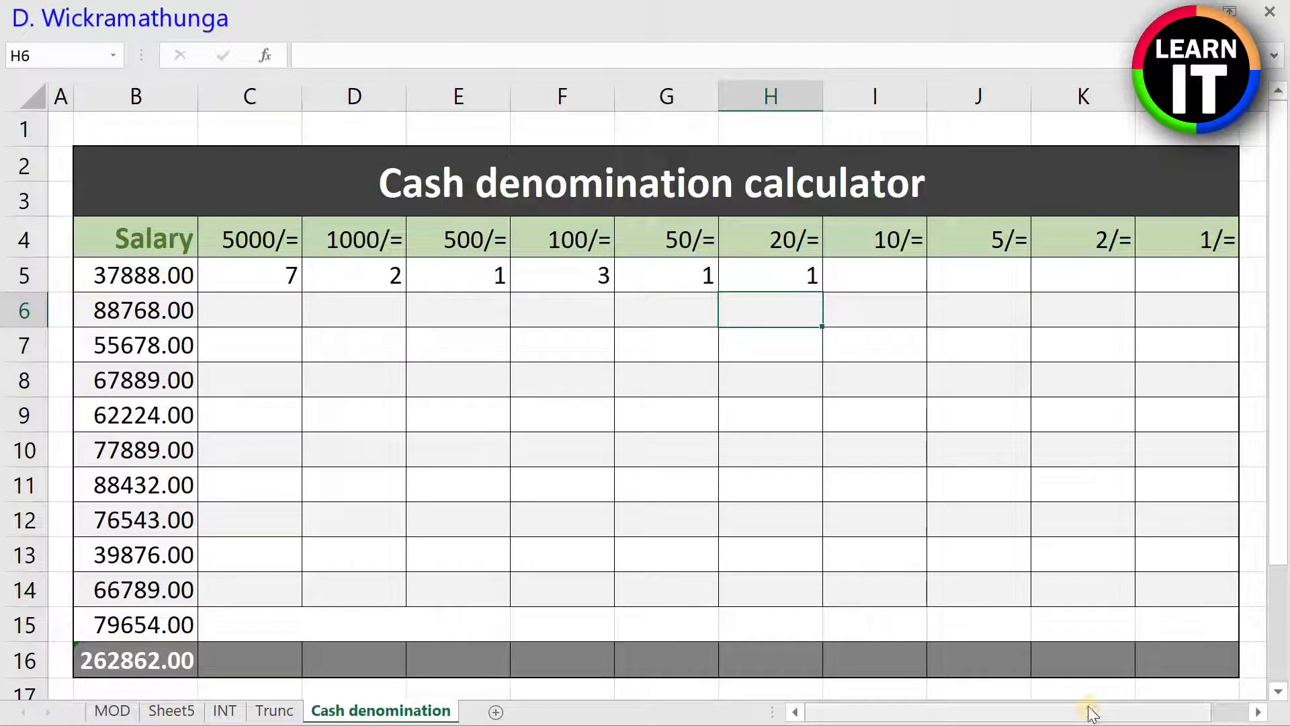
Step: Try =MOD(B5,20) in I5 under the 10/= heading, and clear the cell again
click(892, 281)
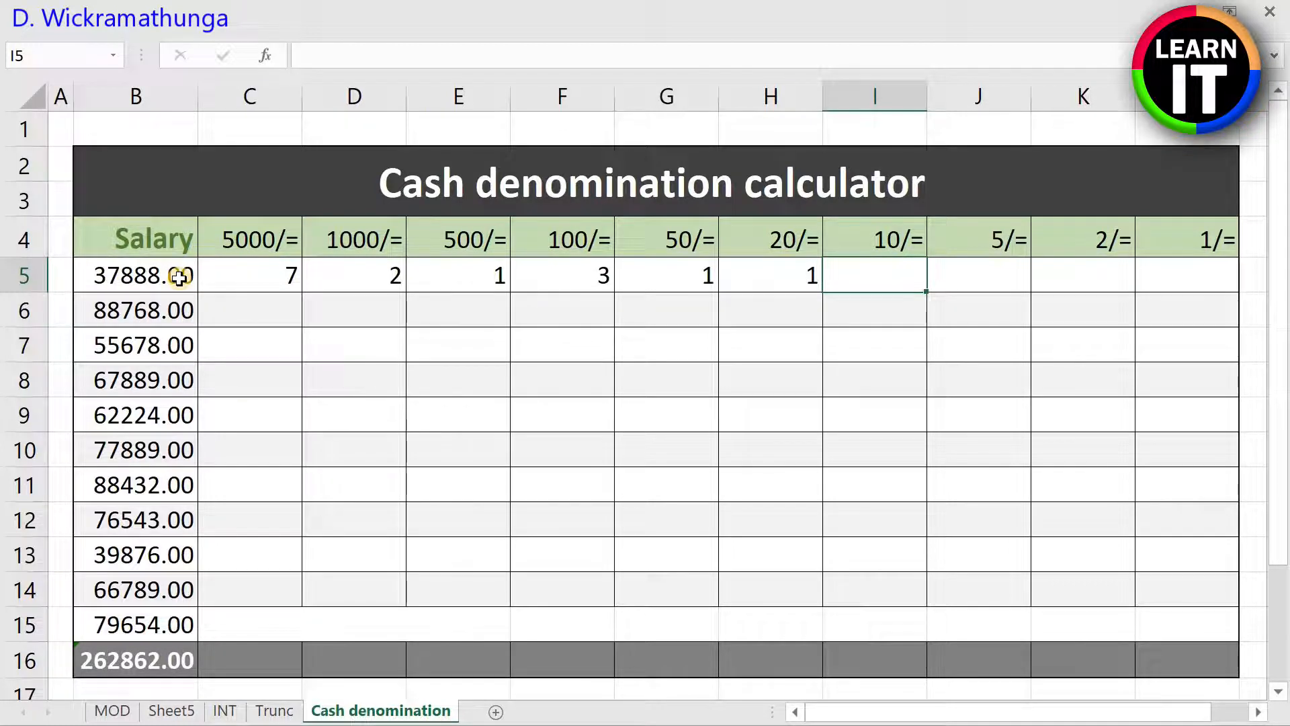
text(=MOD)
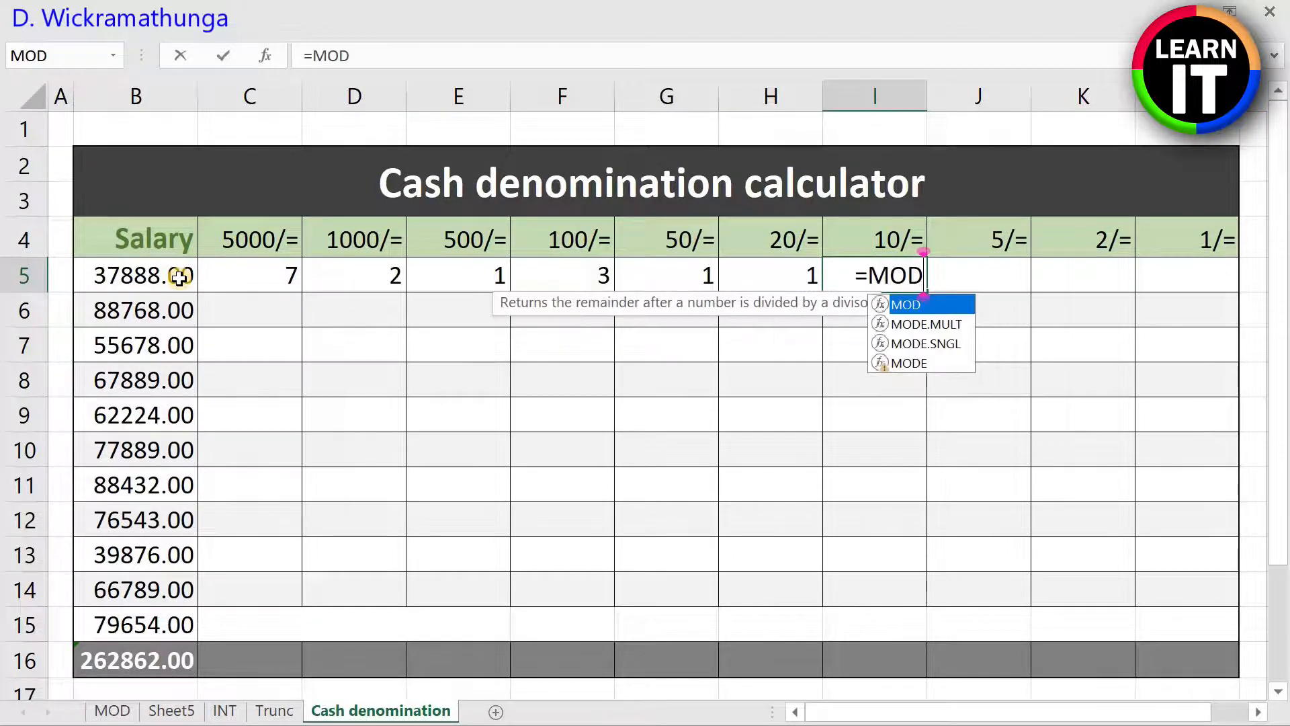
text(()
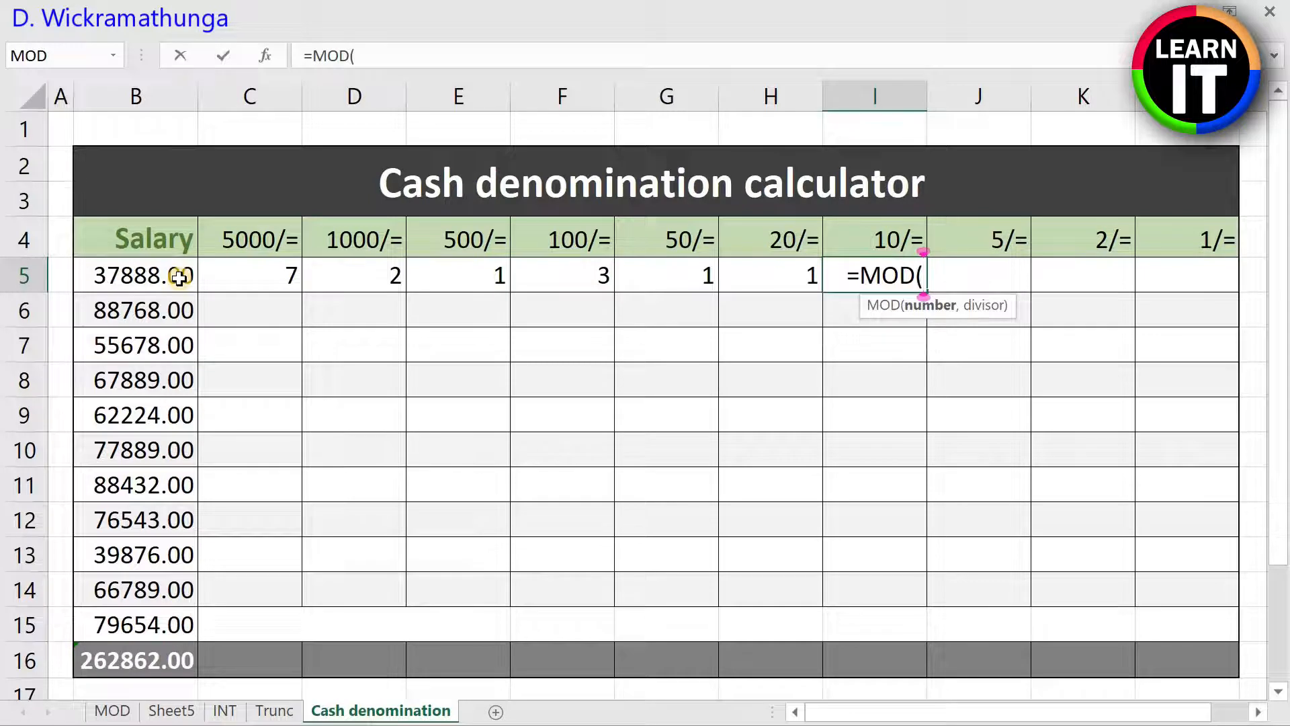
text(B5,)
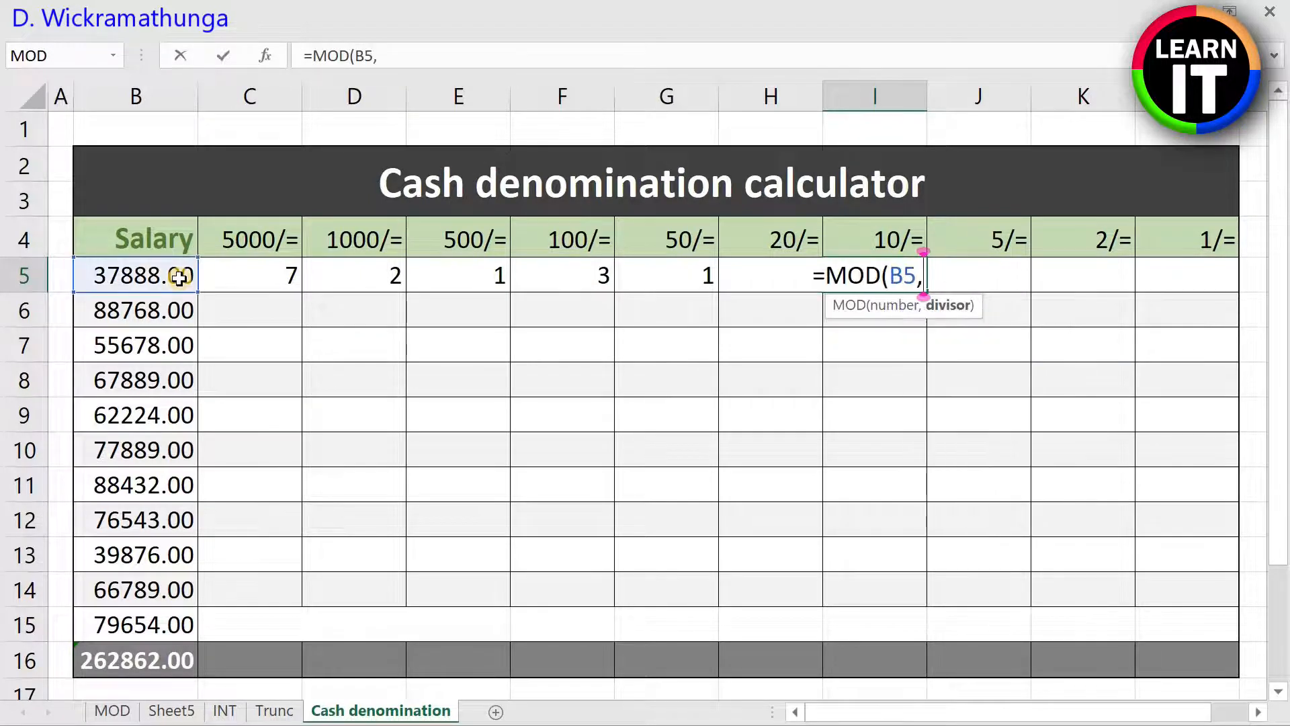
text(20))
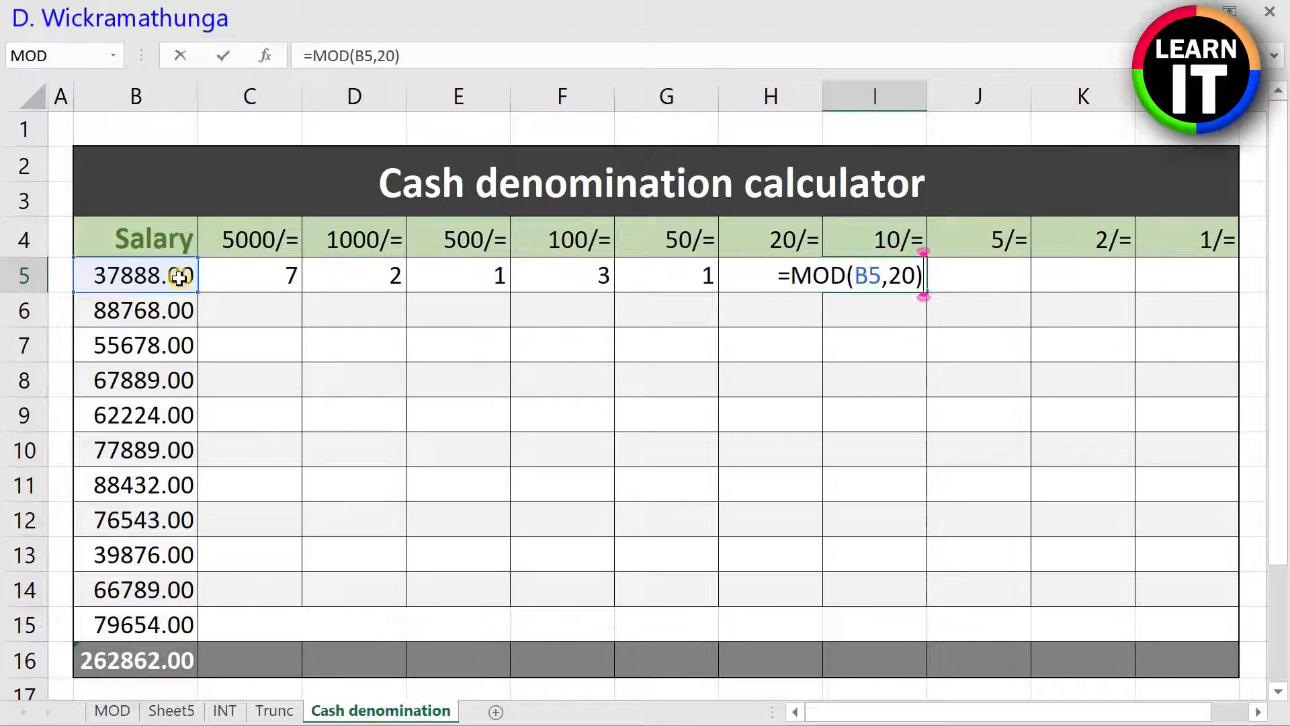
key(Return)
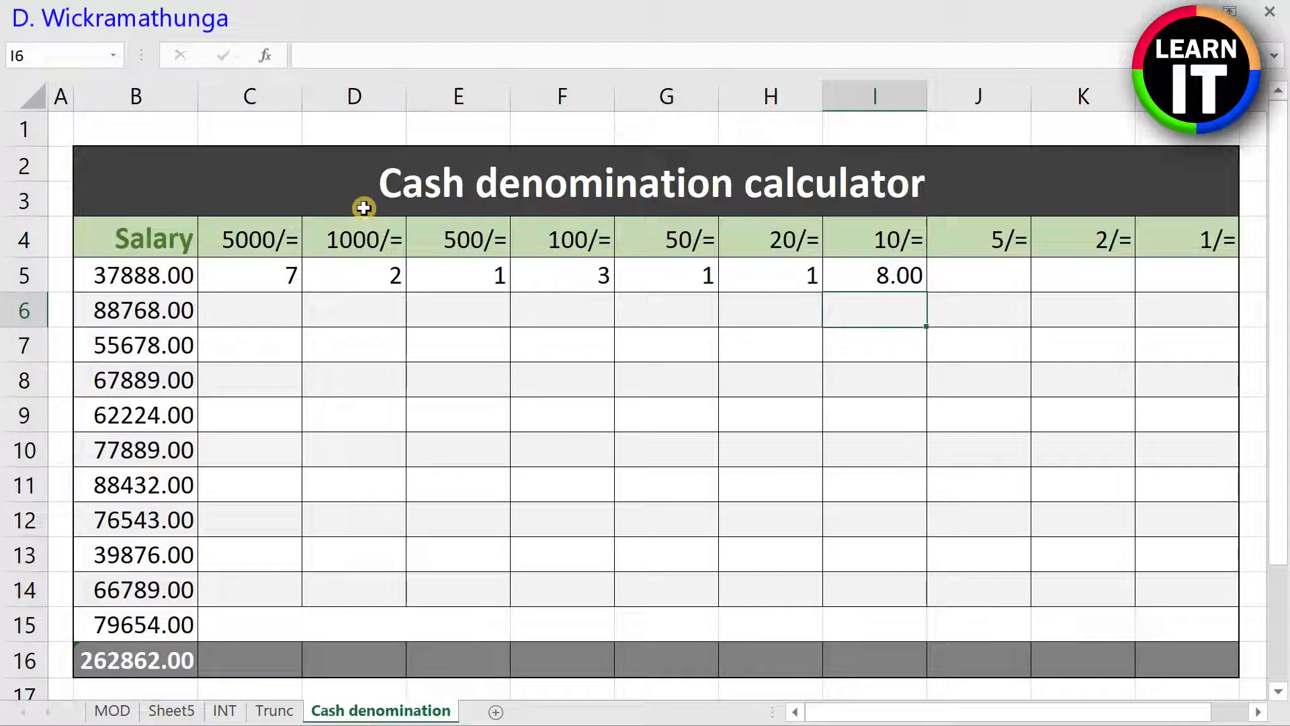
click(892, 274)
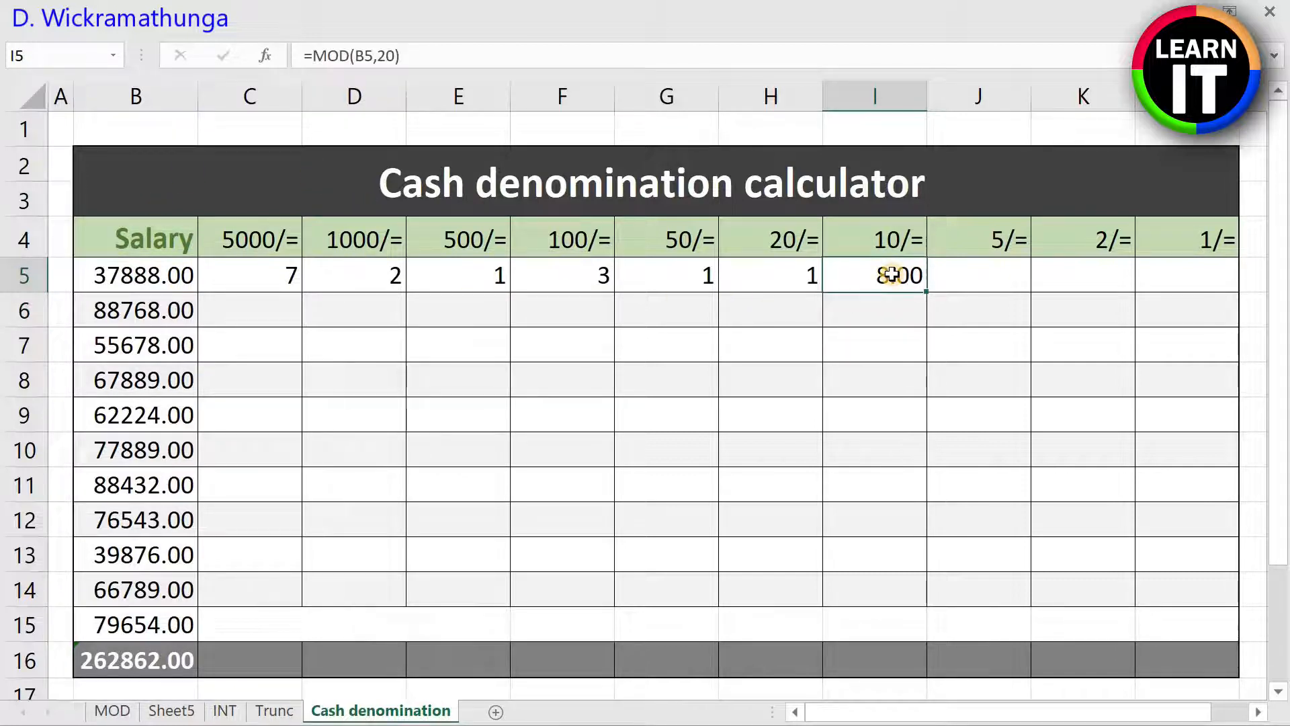
key(Delete)
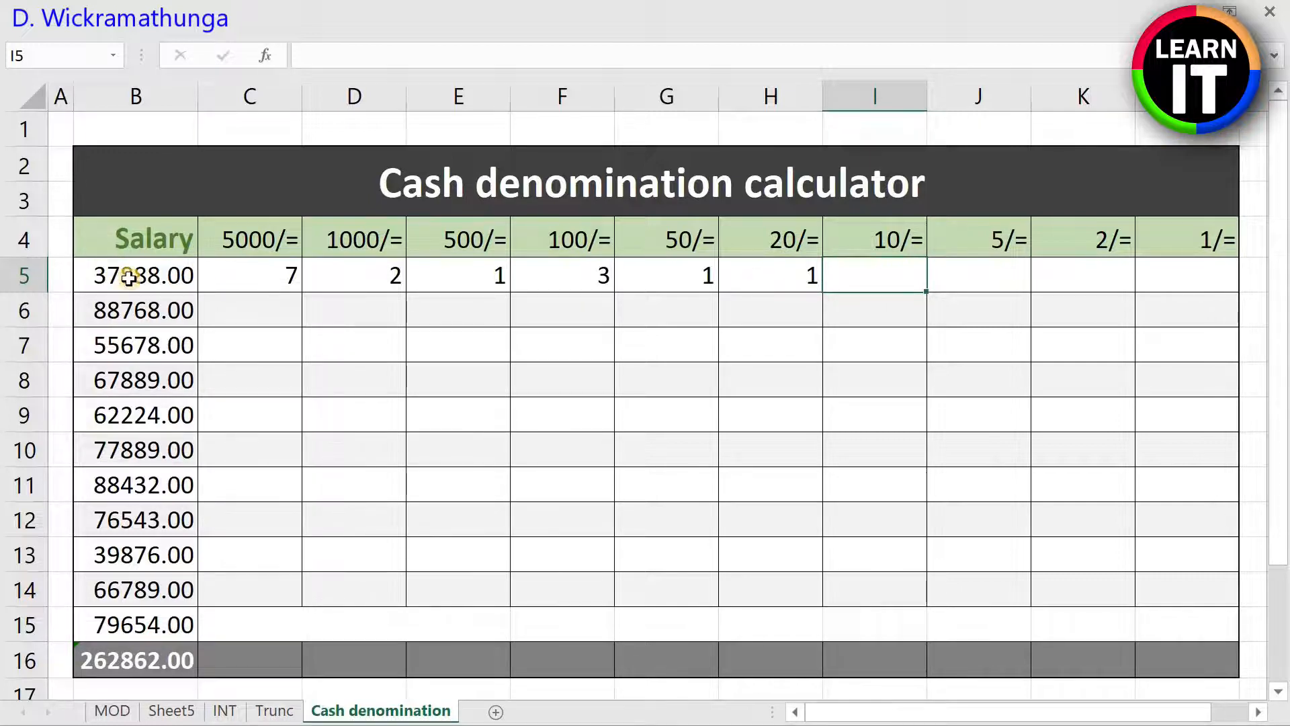
Step: Start the 10/= formula in I5 with =mod(b5,50), the remainder of the first salary below 50
click(768, 269)
click(897, 281)
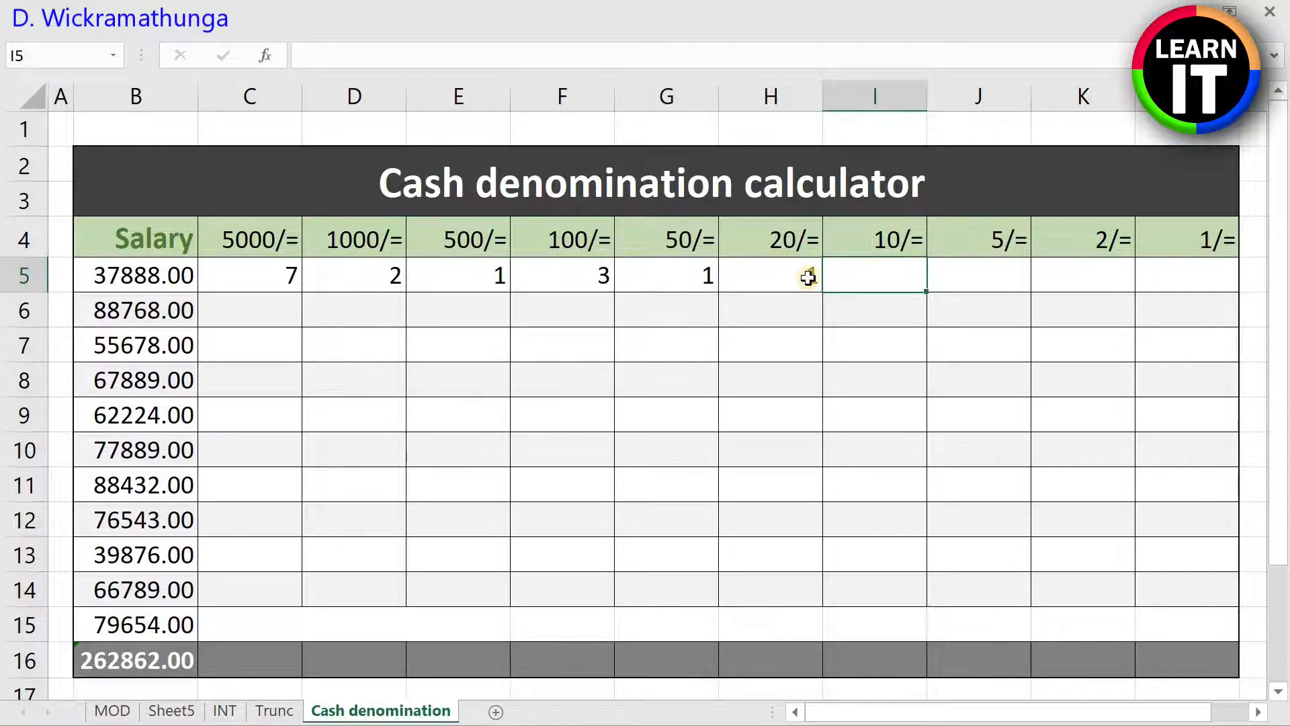
text(=mod(b5,50))
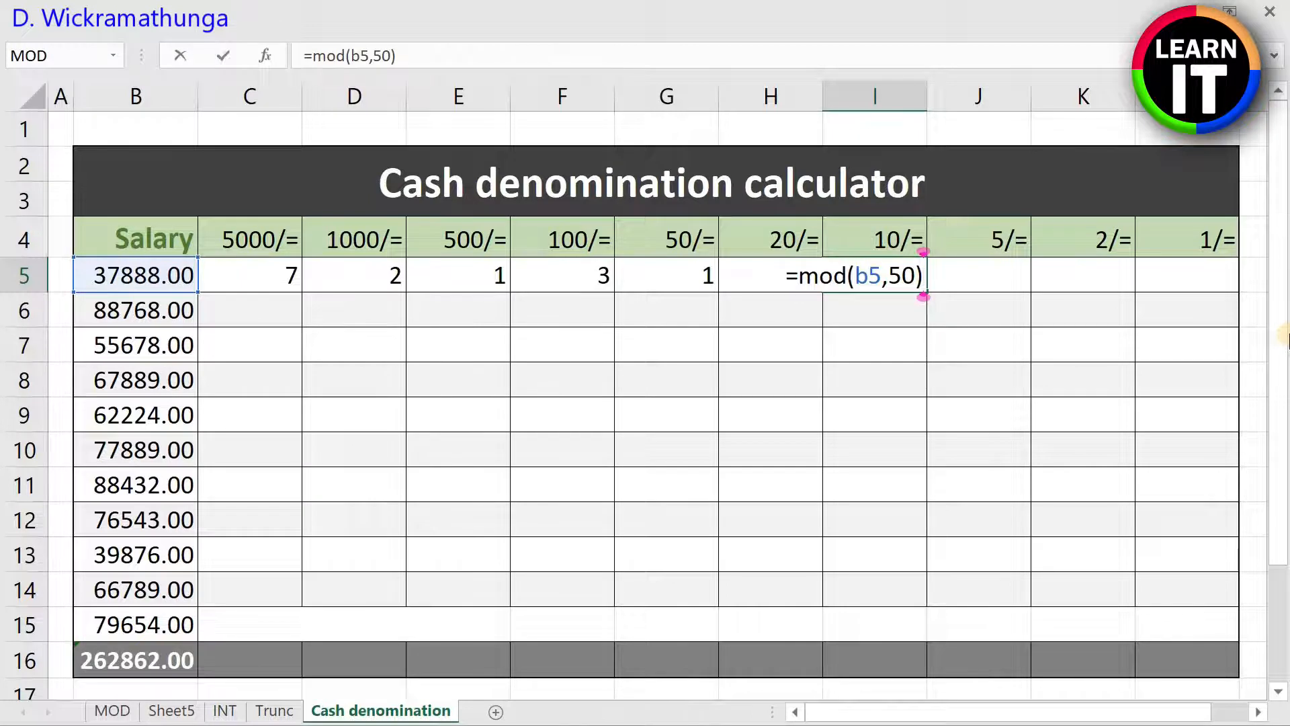
Step: Nest the I5 expression in a second MOD with divisor 20, giving =mod(mod(b5,50),20)
key(Left)
key(Left)
key(Left)
key(Left)
key(Left)
key(Left)
key(Left)
key(Left)
key(Left)
key(Left)
key(Left)
key(Right)
key(Right)
key(Left)
text(mod)
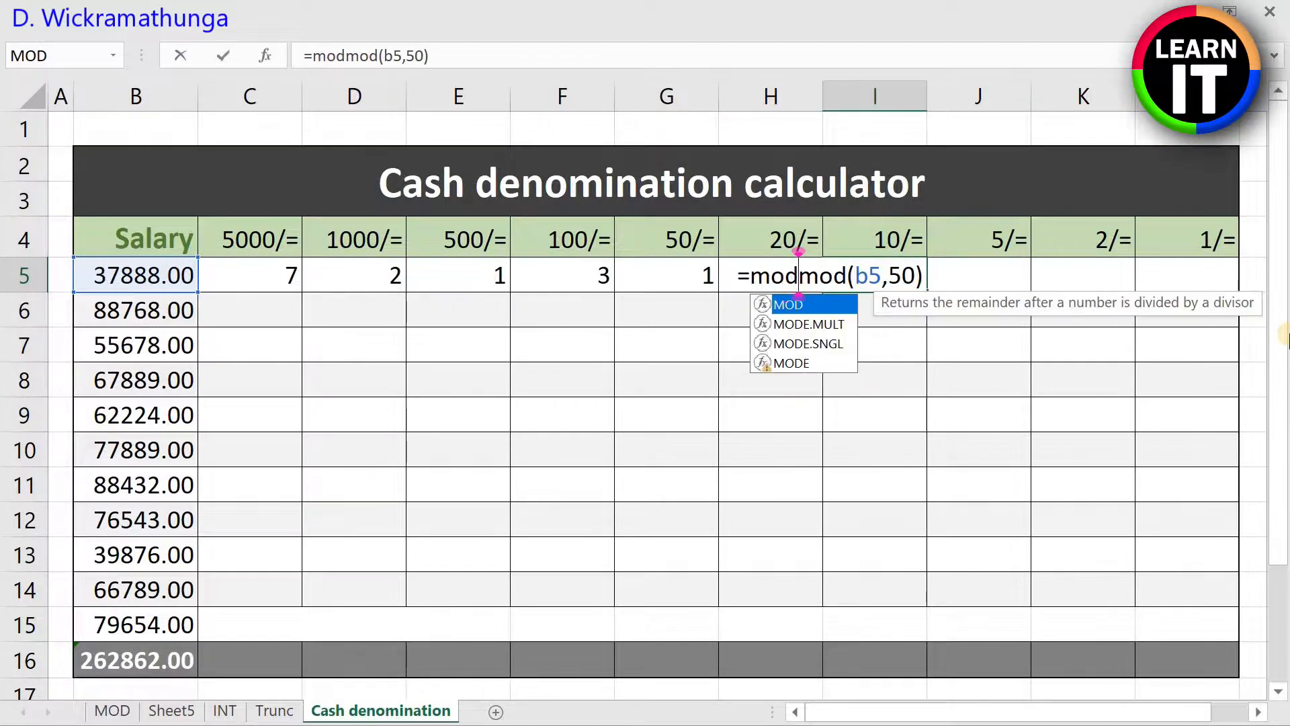
text(()
key(Right)
key(Right)
key(Right)
key(Right)
key(Right)
key(Right)
key(Right)
key(Right)
key(Right)
key(Right)
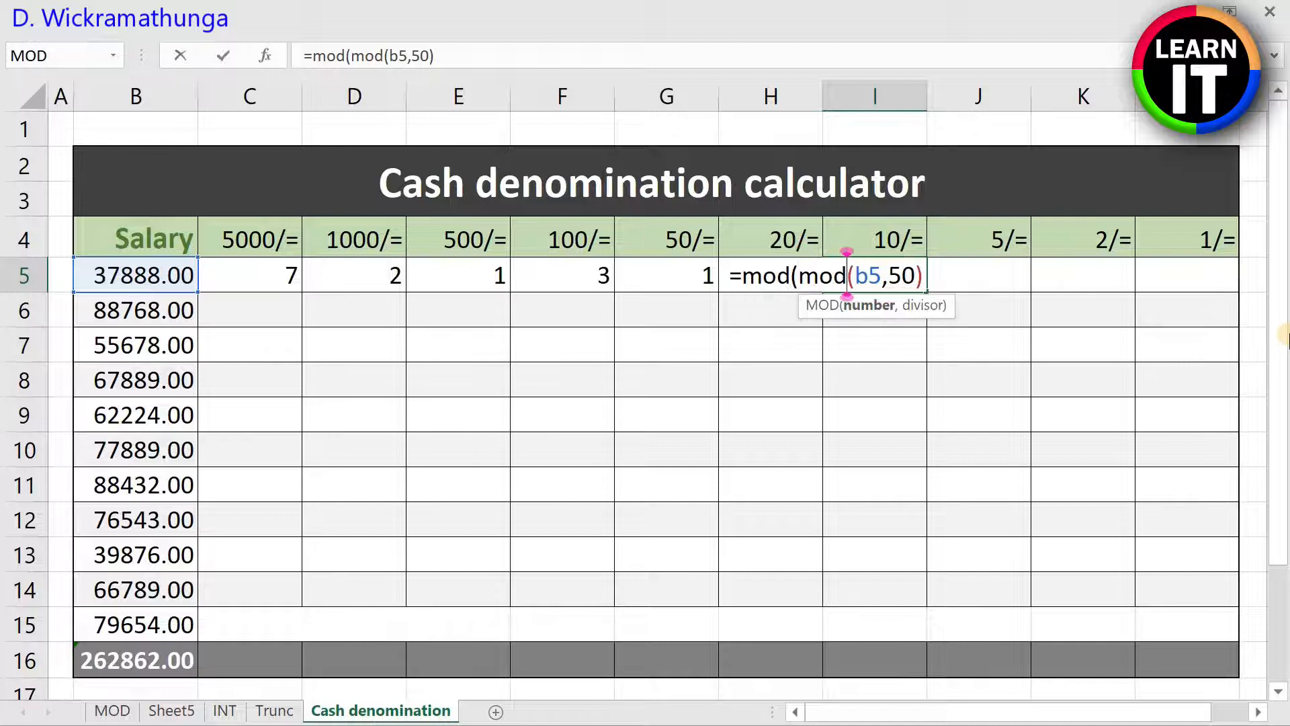
text(,20)
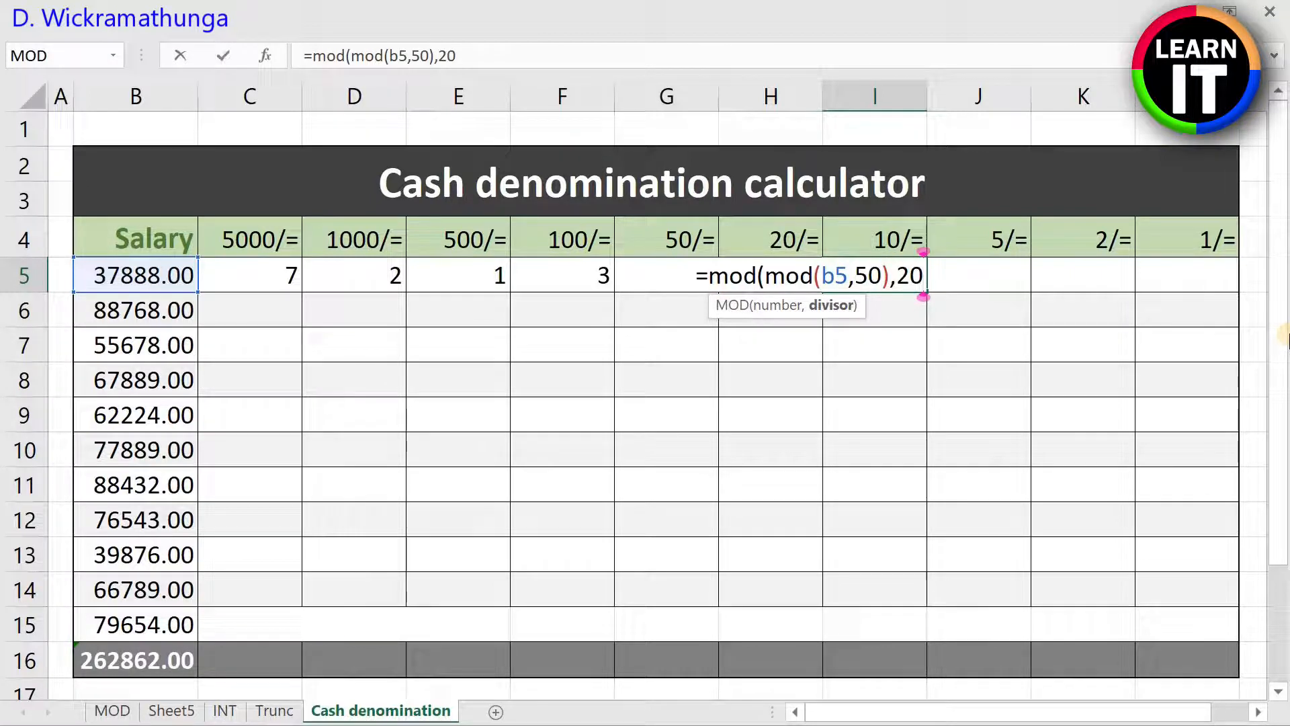
text())
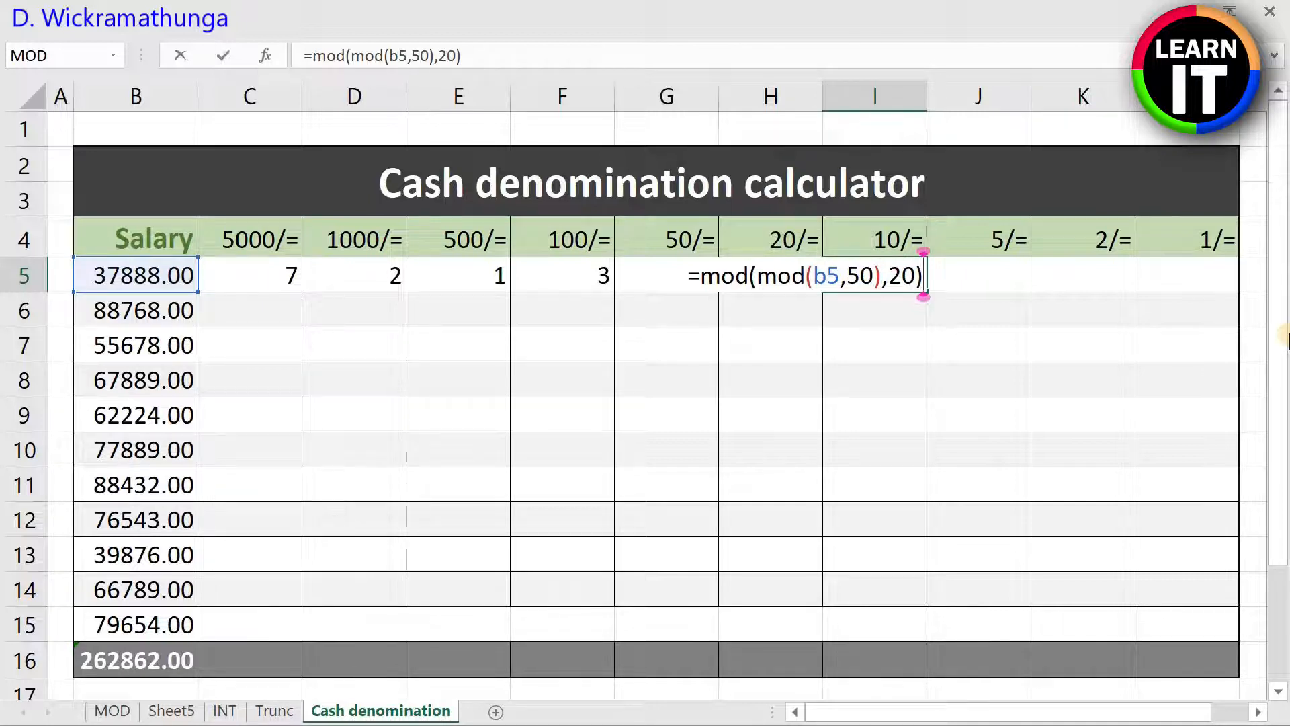
Step: Enter the nested MOD formula in I5 and extend it with a division by 10, giving =MOD(MOD(B5,50),20)/10
key(Return)
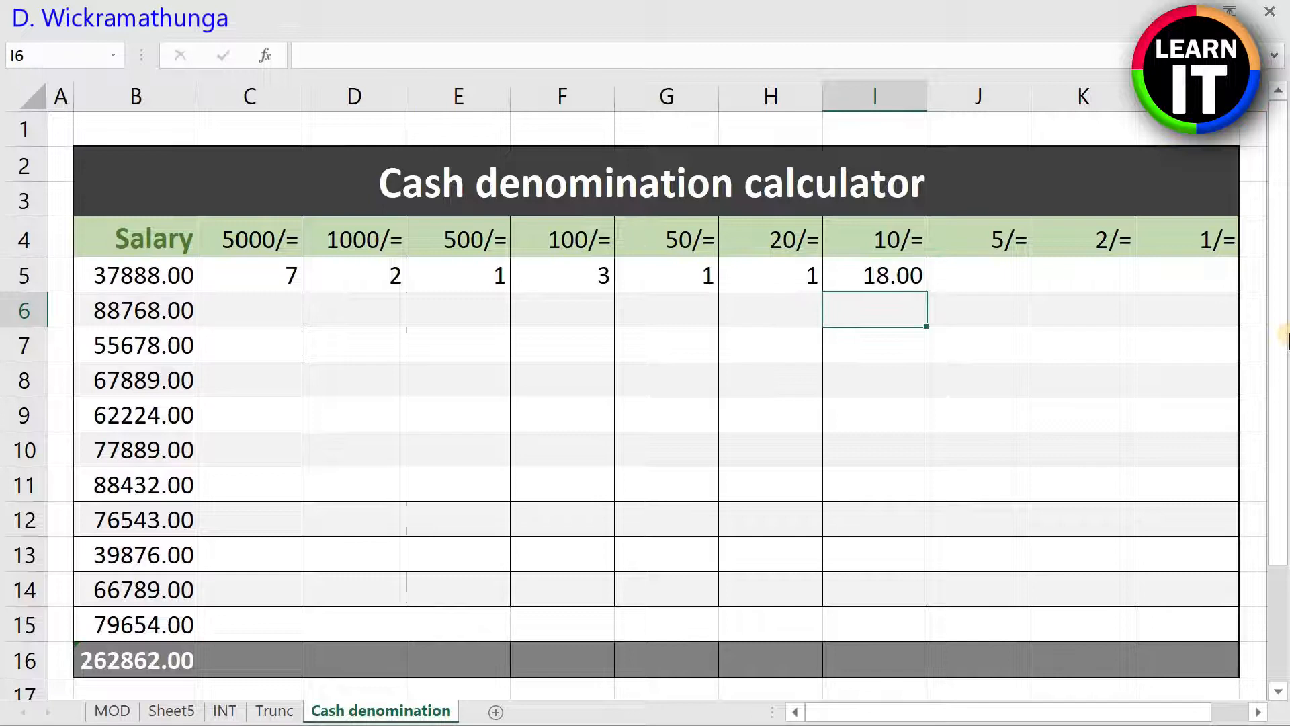
key(Up)
key(F2)
text(/10)
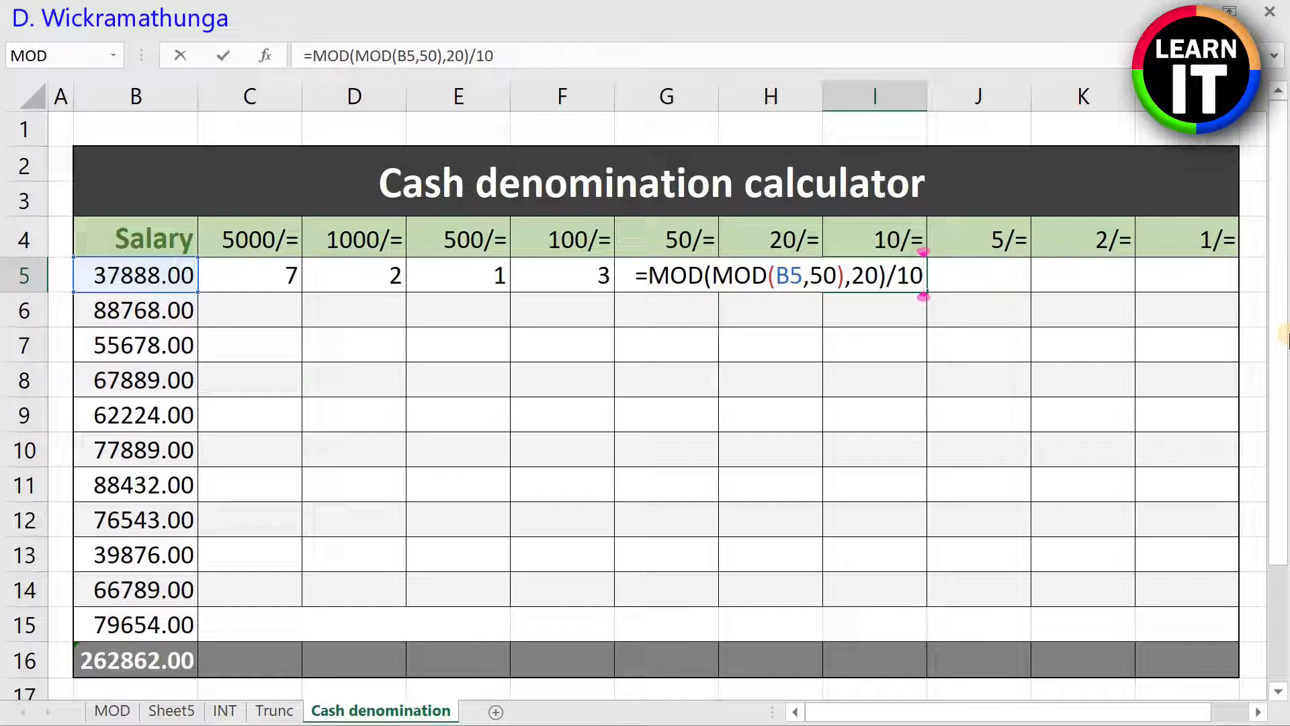
text())
Step: Wrap the I5 expression in INT, giving =INT(MOD(MOD(B5,50),20)/10) for the first salary's 10/= notes
key(Left)
key(Left)
key(Left)
key(Left)
key(Left)
key(Left)
key(Left)
key(Left)
key(Left)
key(Left)
key(Left)
key(Left)
key(Left)
key(Left)
key(Left)
key(Left)
key(Left)
key(Left)
key(Left)
key(Left)
key(Right)
text(int)
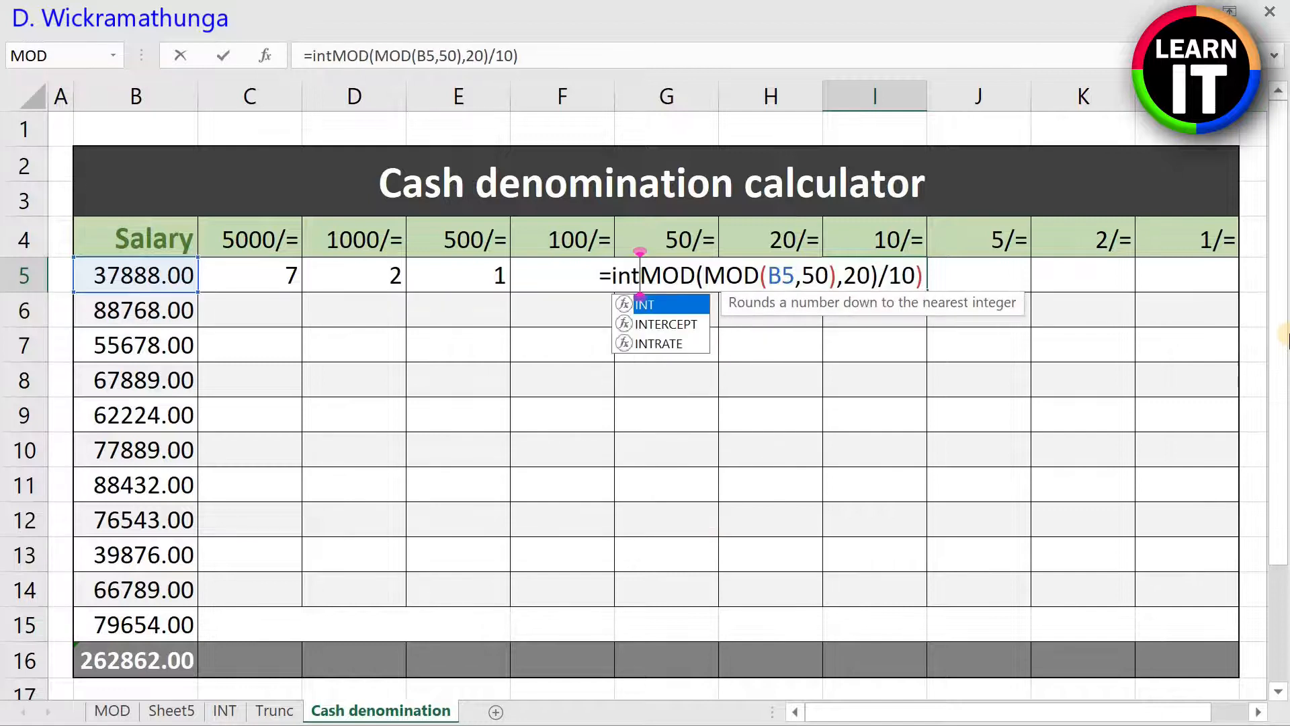
text(()
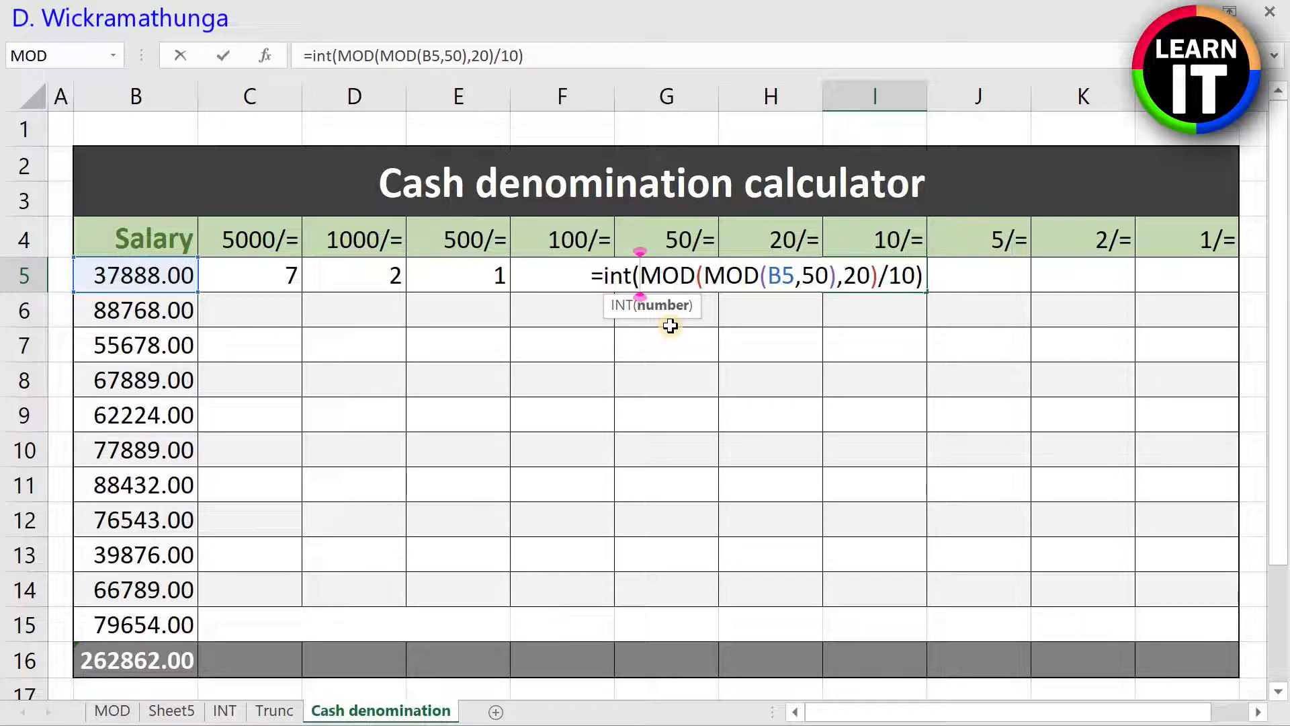
key(ctrl+Return)
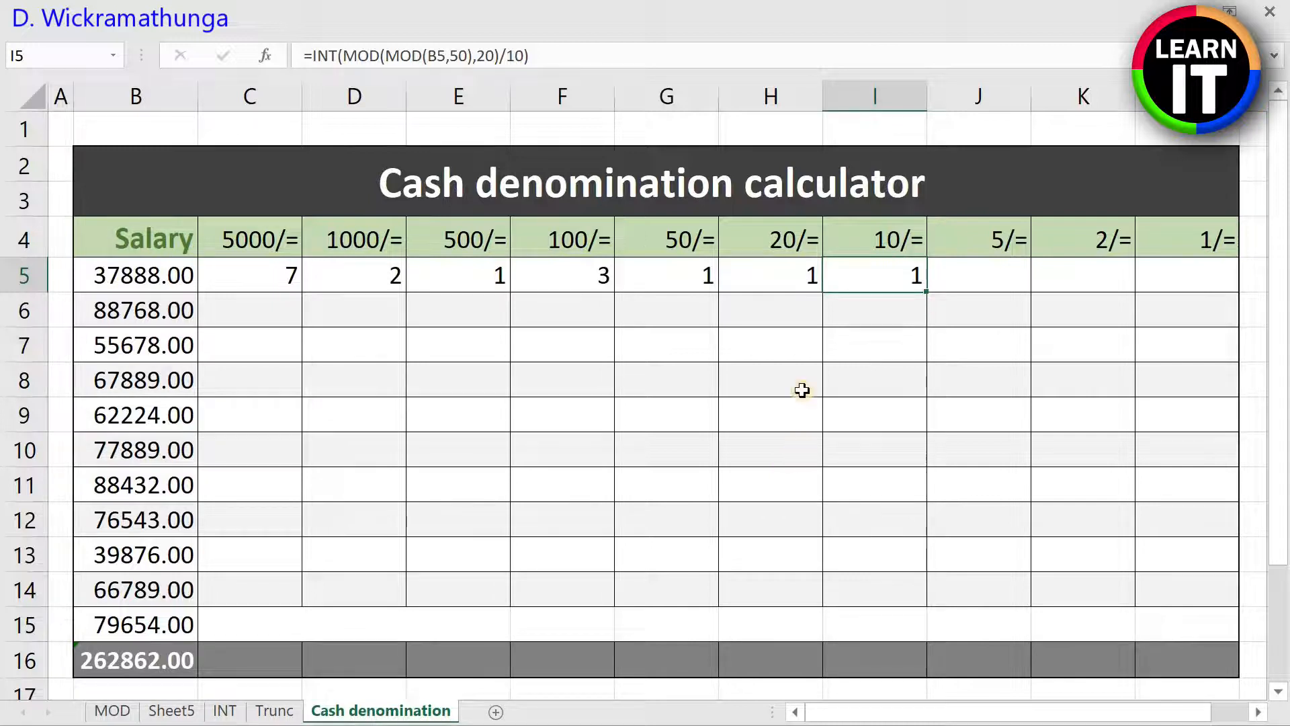
double_click(881, 270)
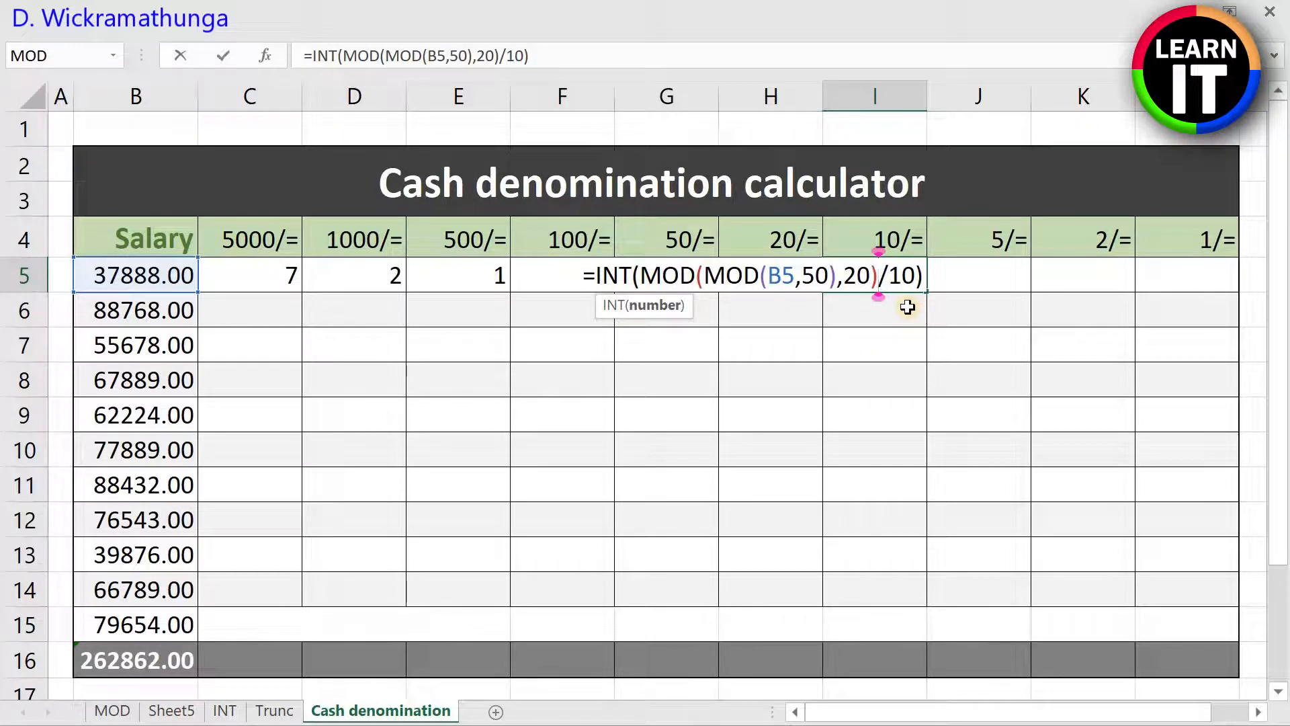
key(Return)
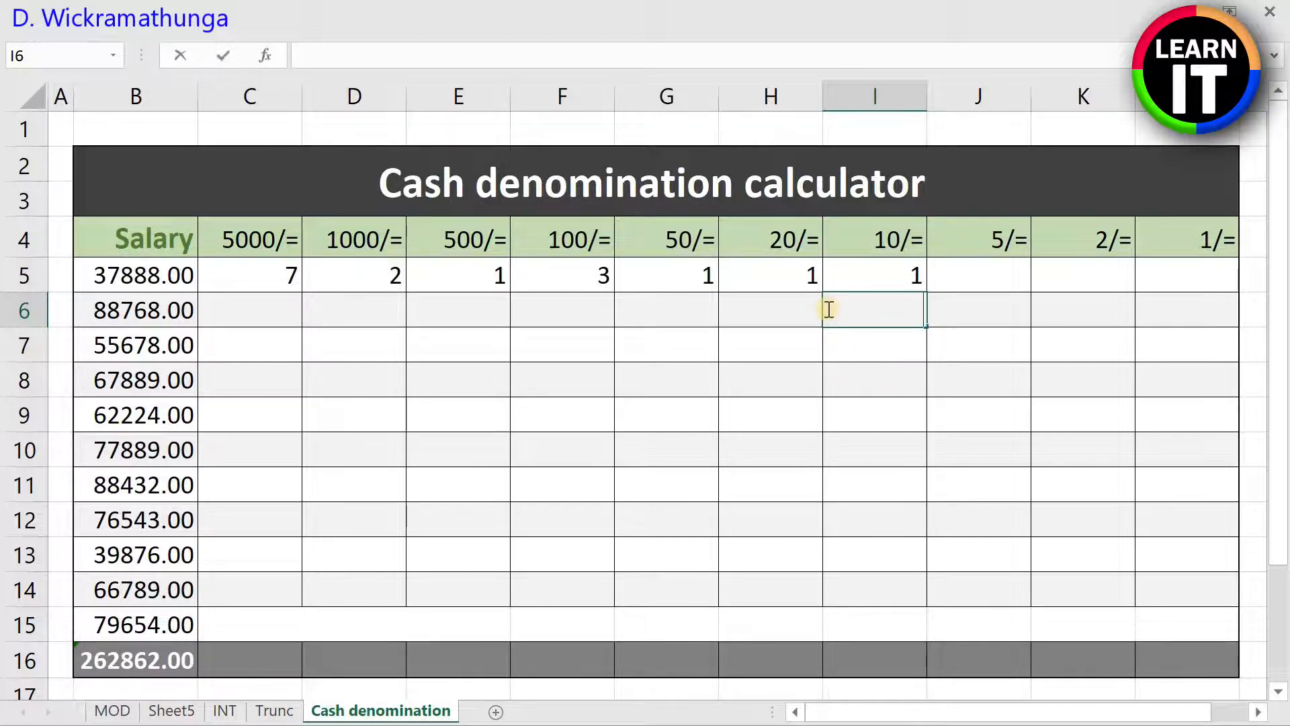
Step: Enter =MOD(B5,50) in I6 to begin an alternative 10/= formula for the first salary
text(=mod)
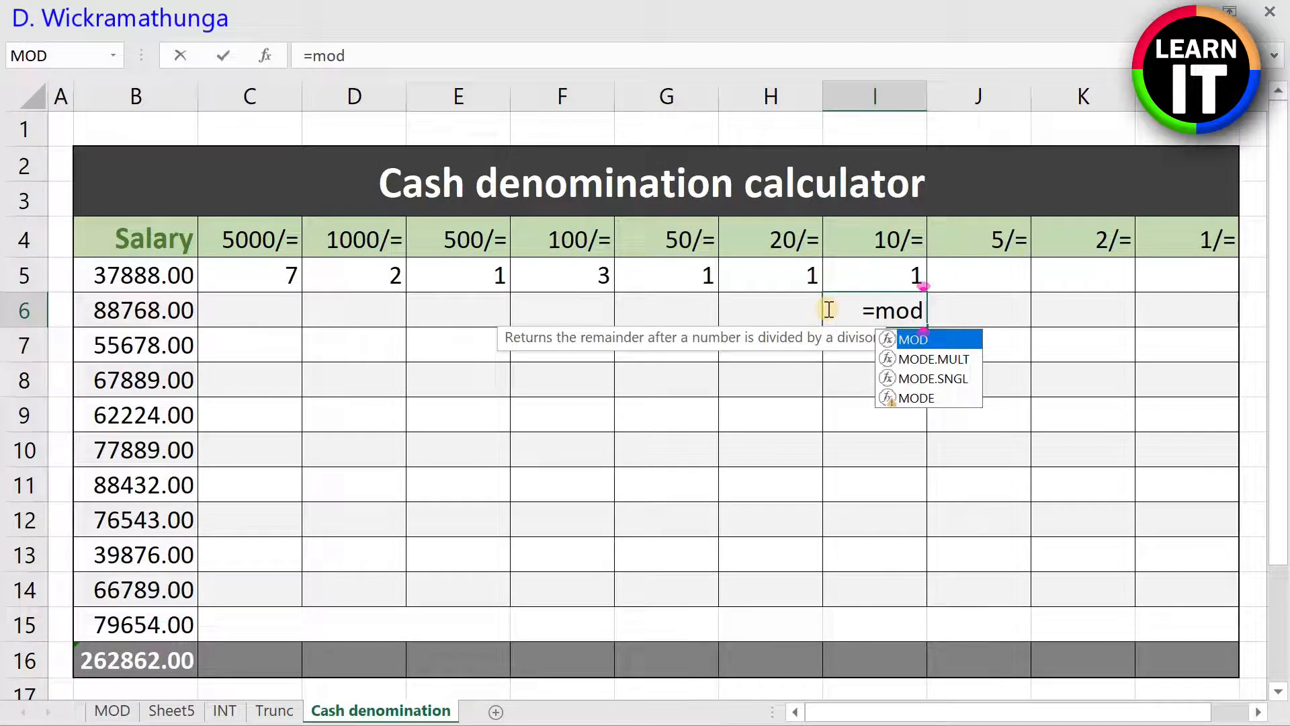
text((b5)
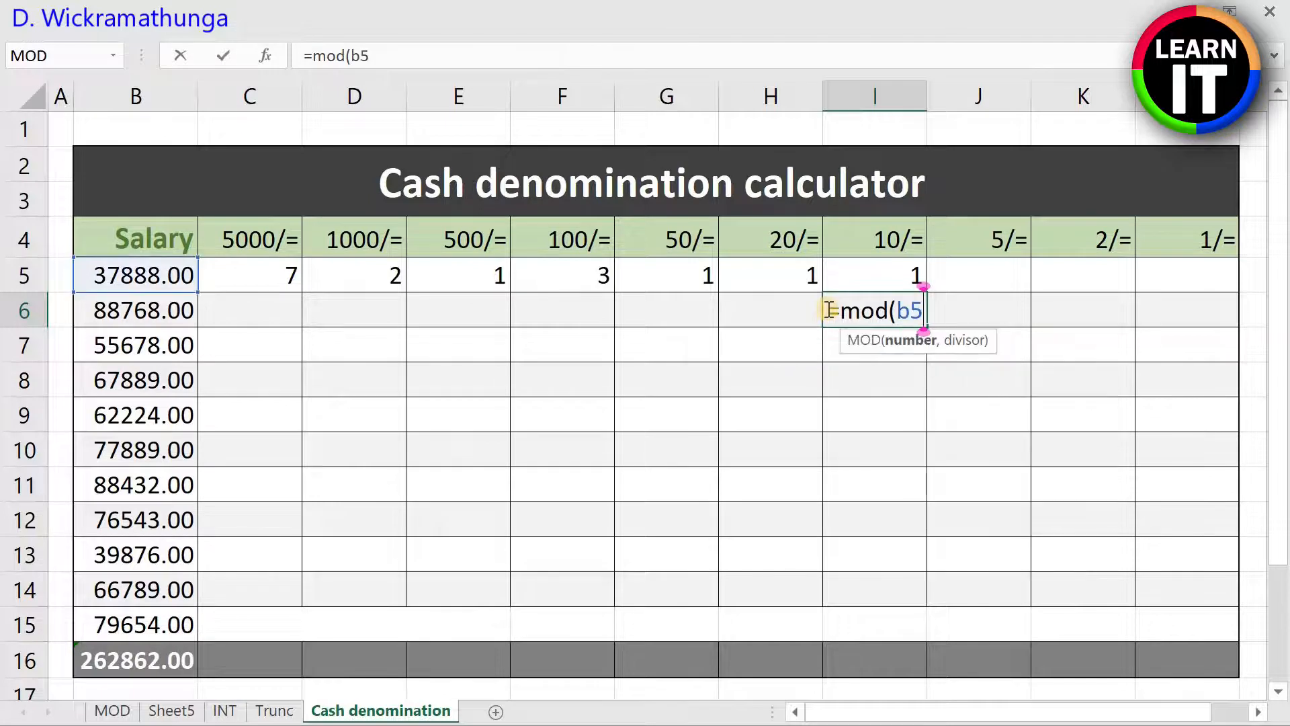
text(,50)
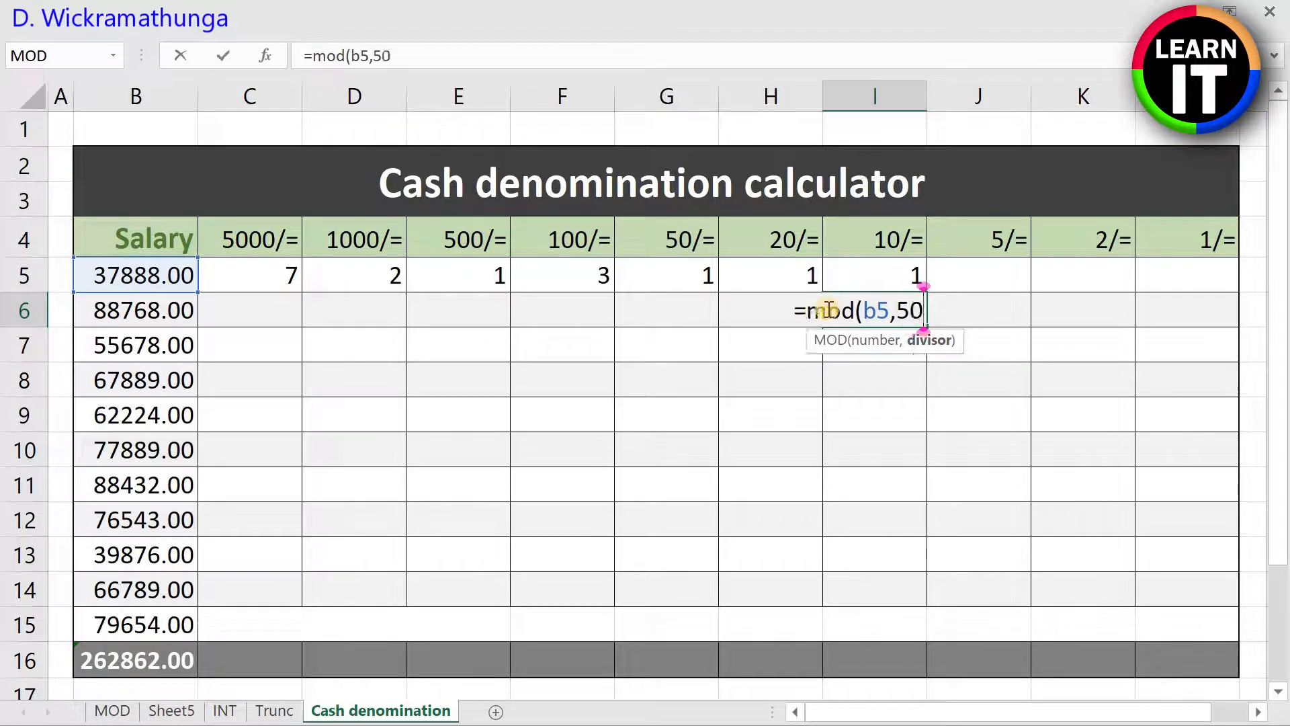
text())
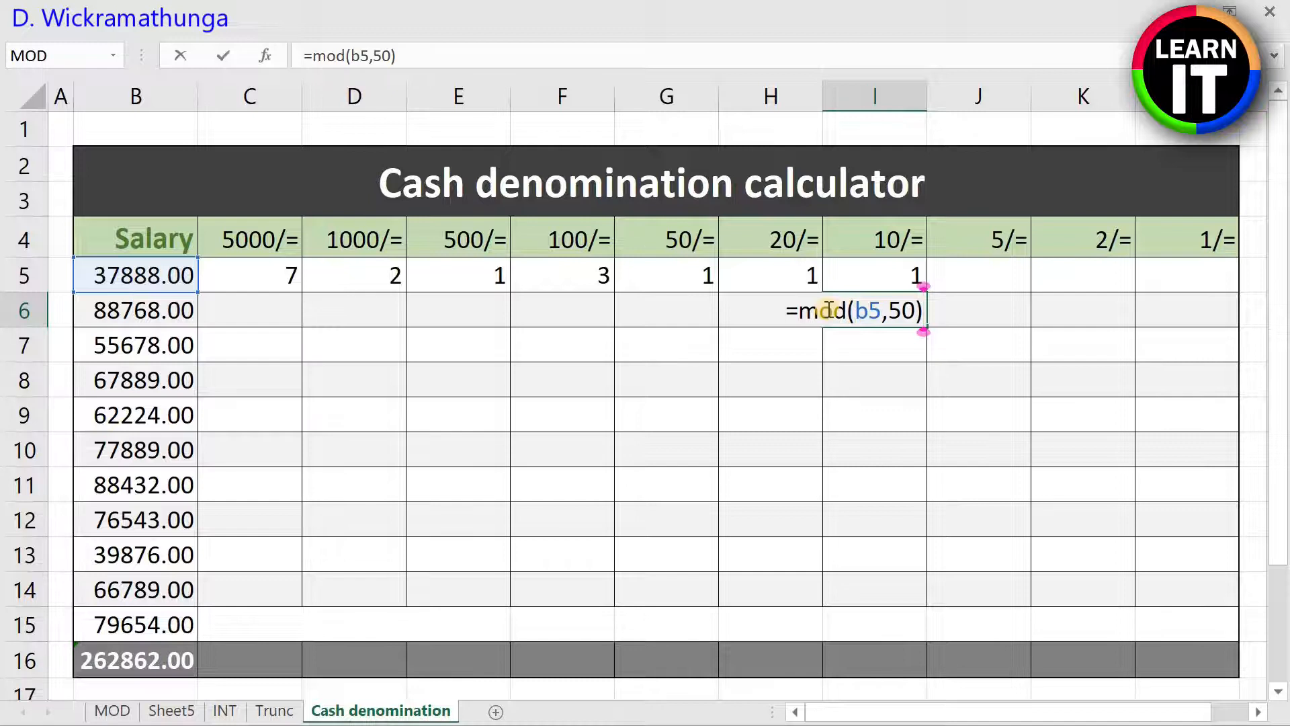
key(Return)
Step: Subtract the value of the 20/= notes in the I6 formula, making it =MOD(B5,50)-H5*20
click(882, 304)
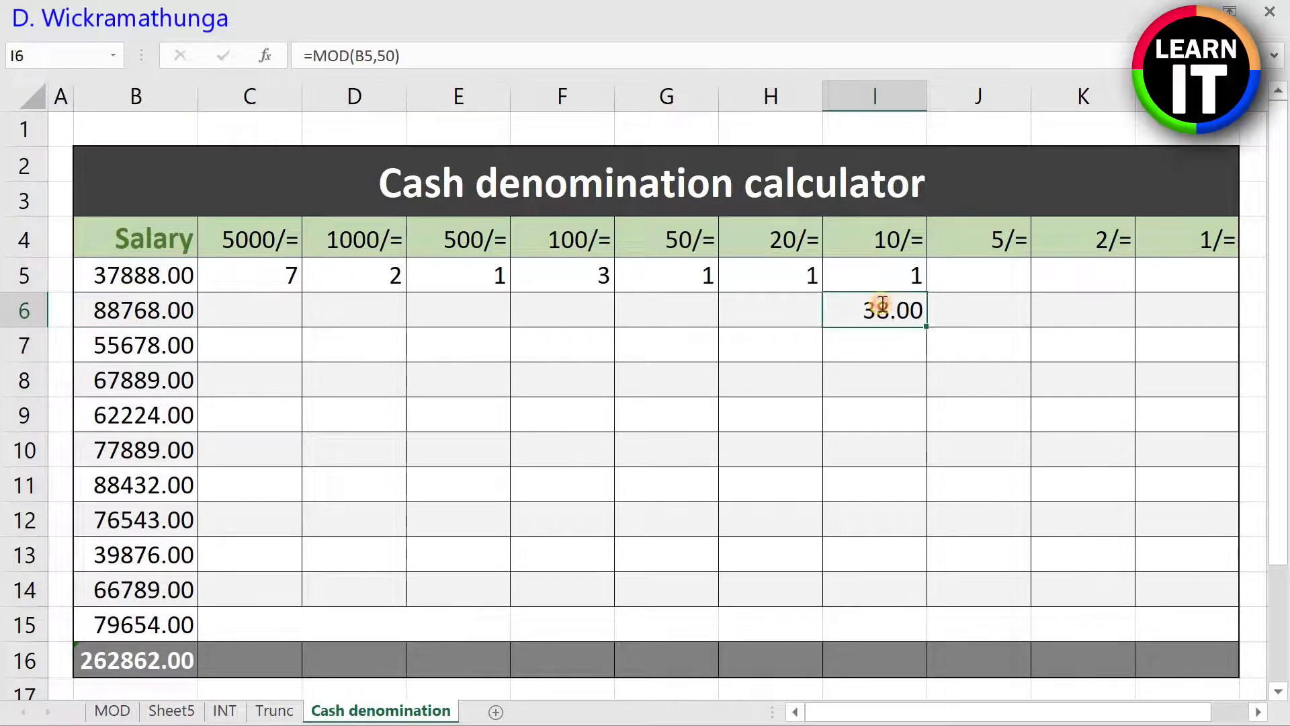
double_click(882, 304)
key(Right)
key(Right)
key(Right)
key(Right)
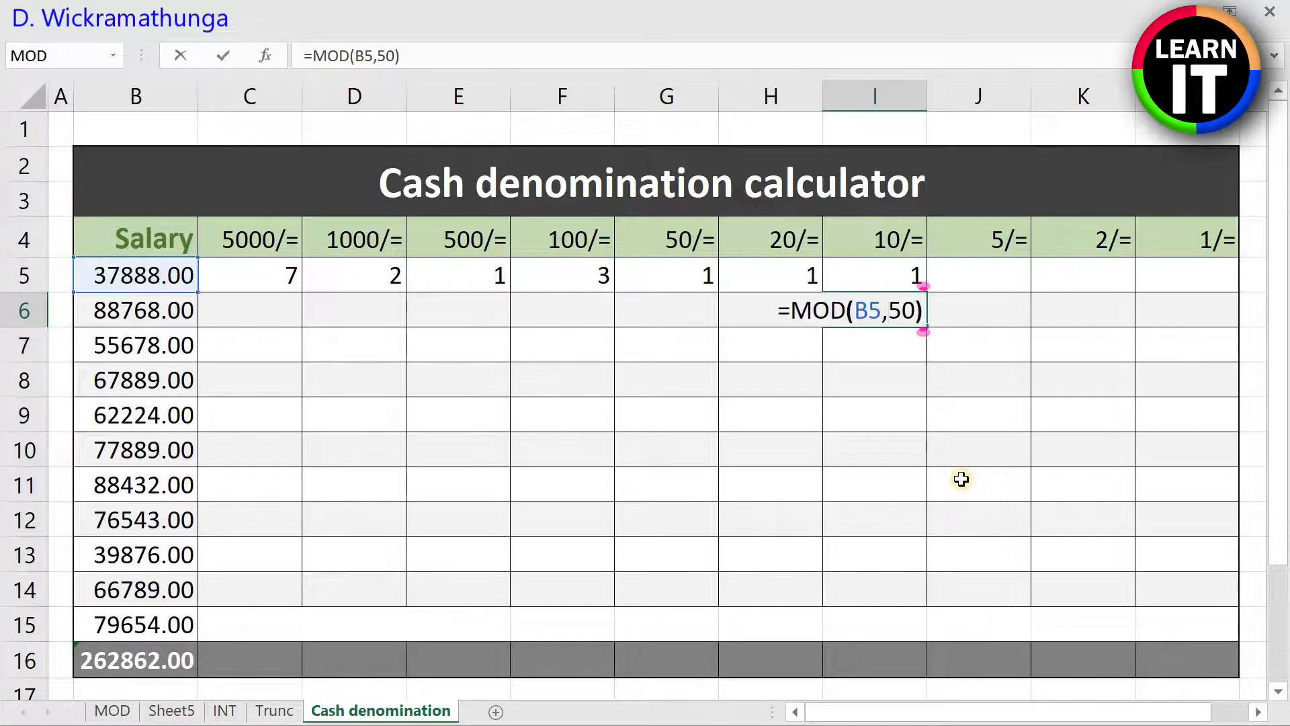
text(-)
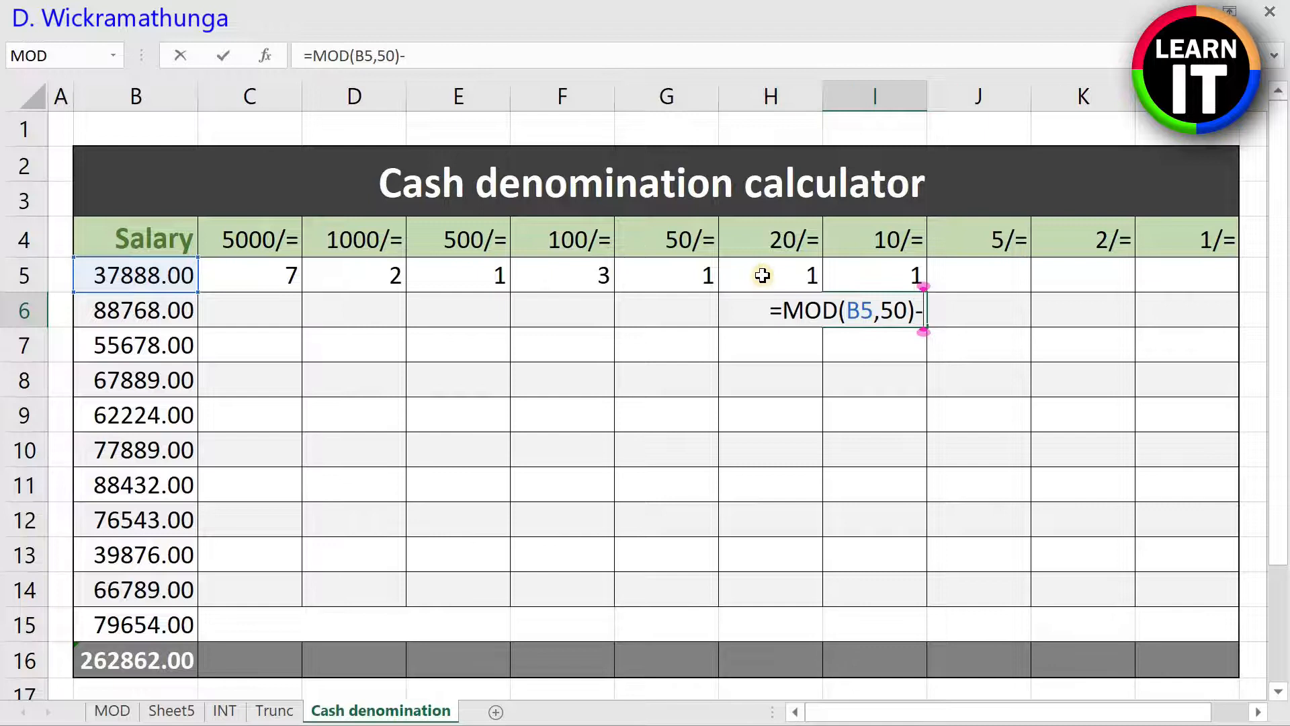
text(h5)
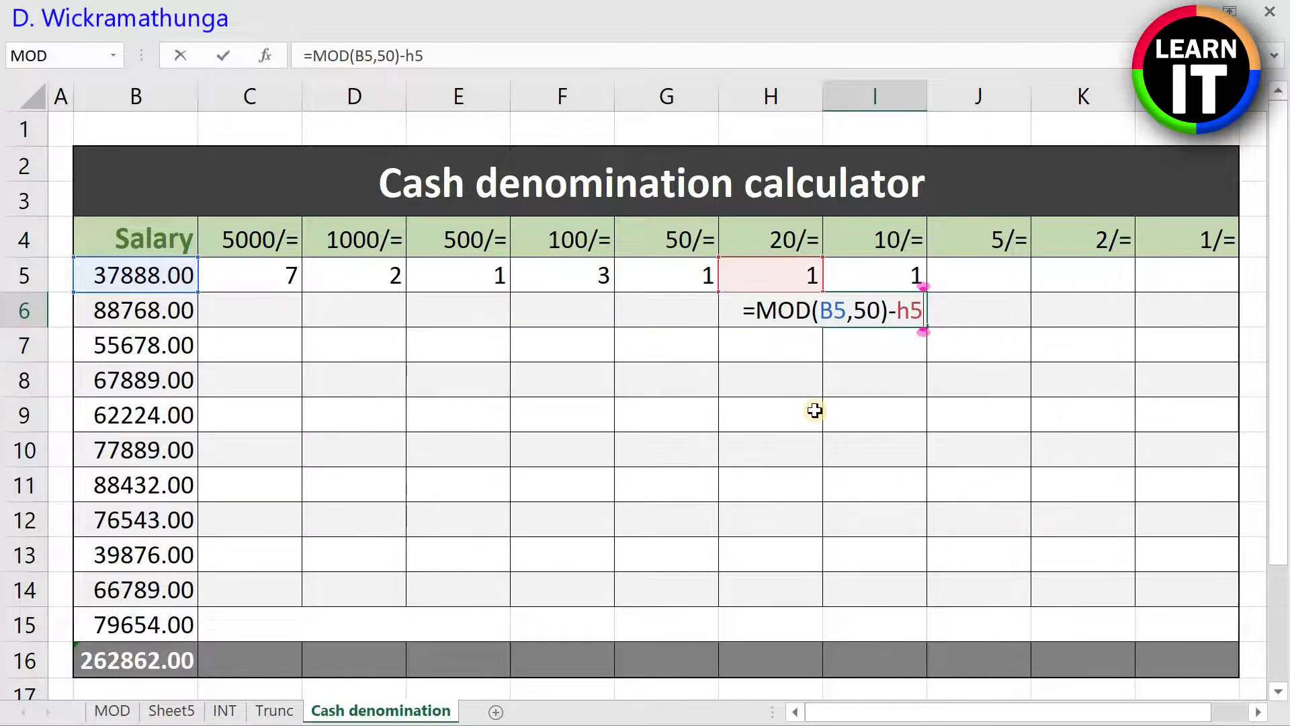
text(*20)
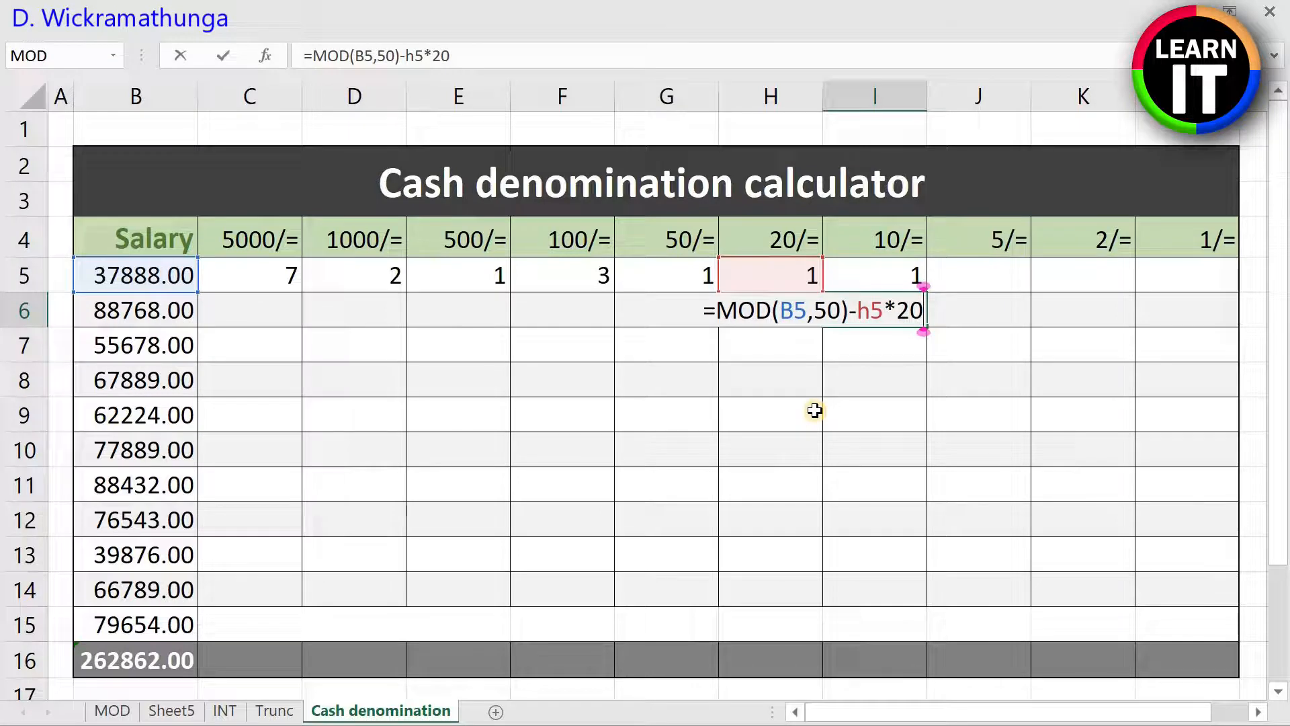
key(Return)
click(878, 307)
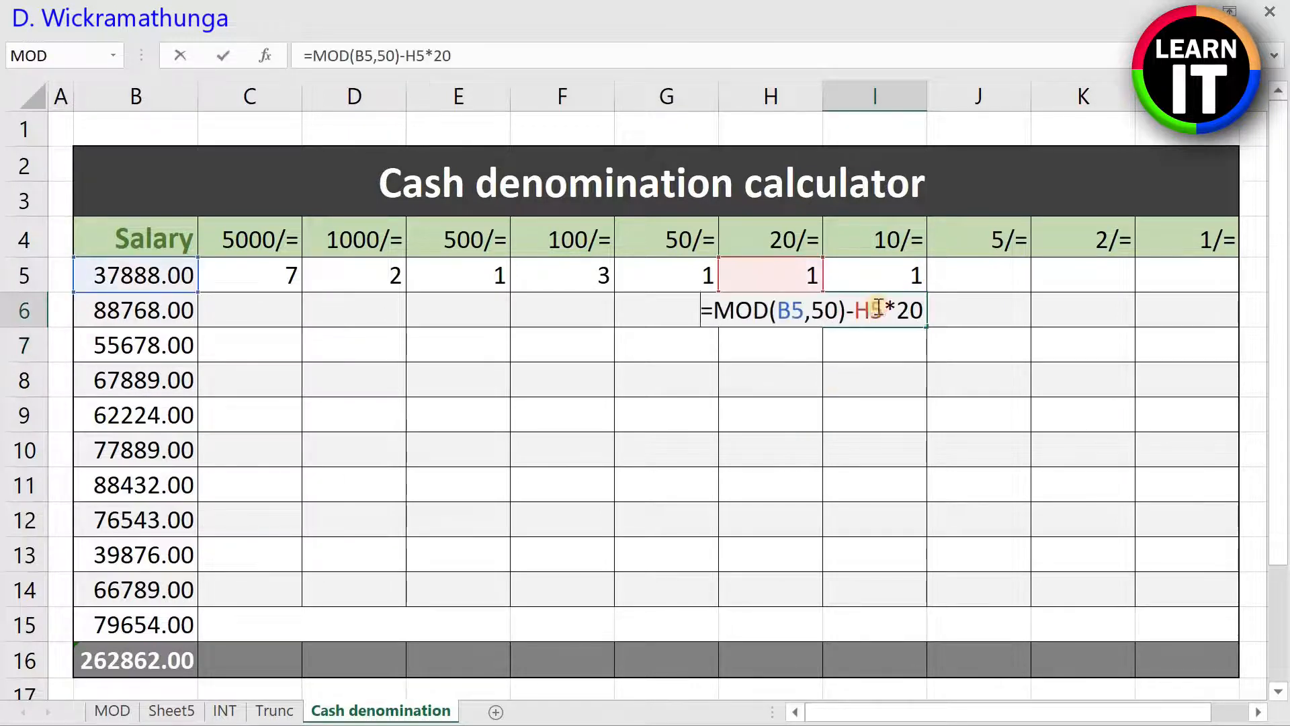
key(Return)
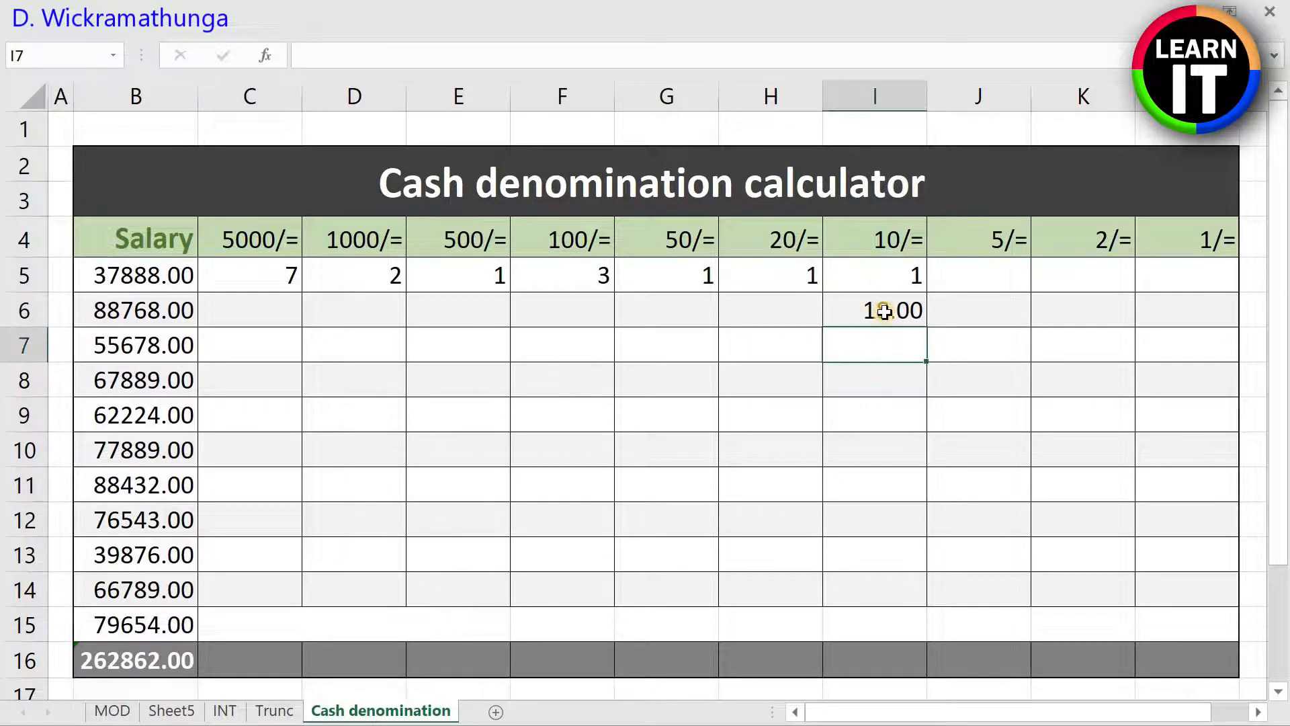
Step: Enclose the I6 subtraction in parentheses and divide it by 10, giving =(MOD(B5,50)-H5*20)/10
click(874, 321)
double_click(883, 303)
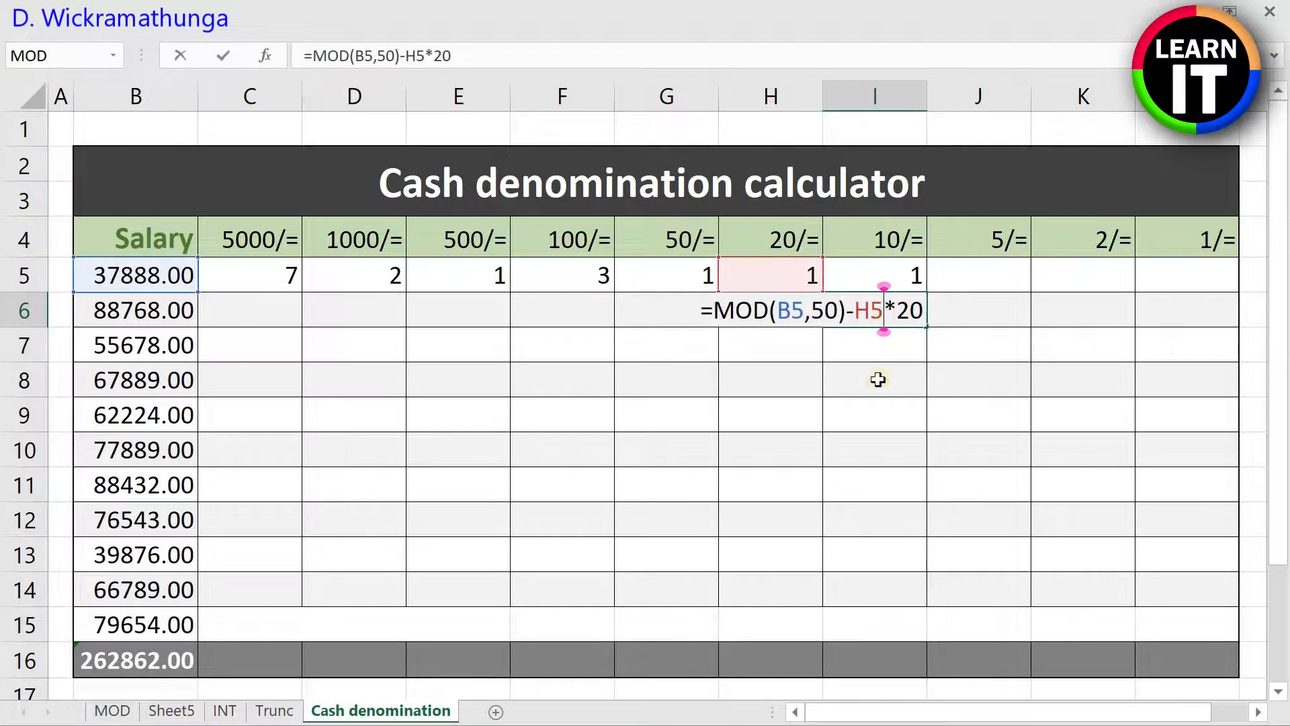
click(705, 309)
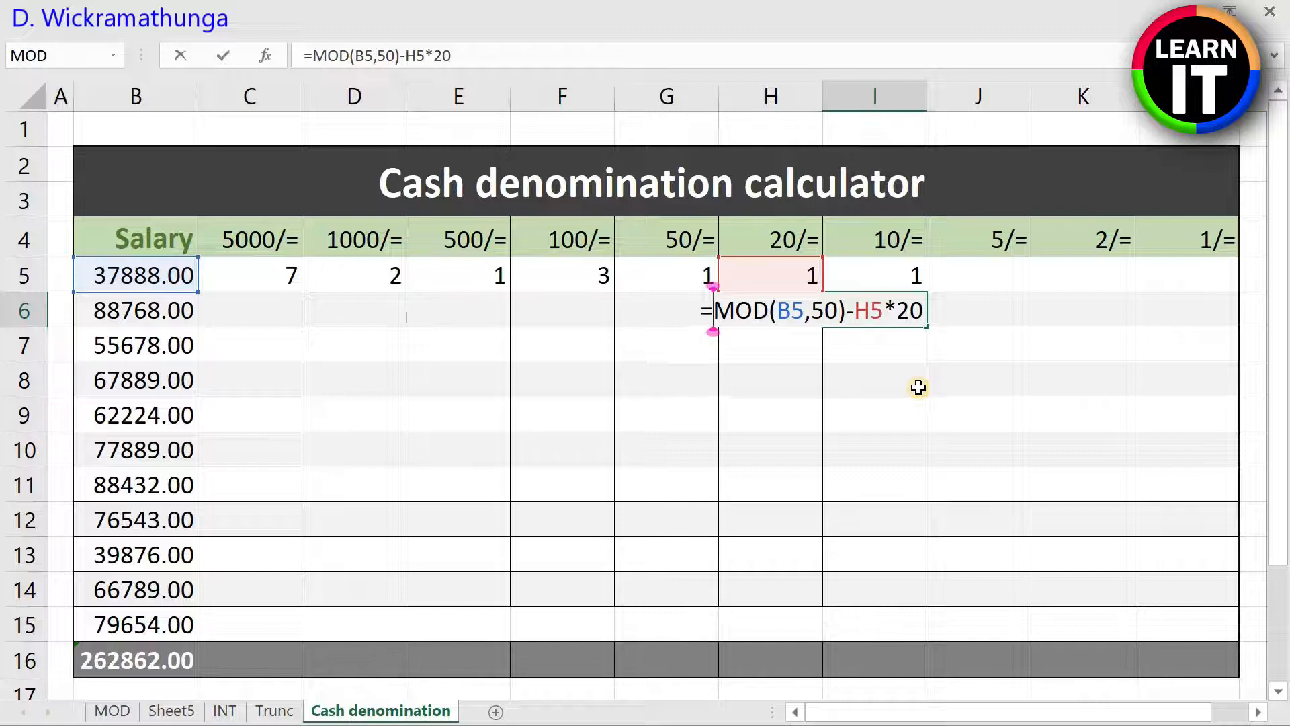
text(()
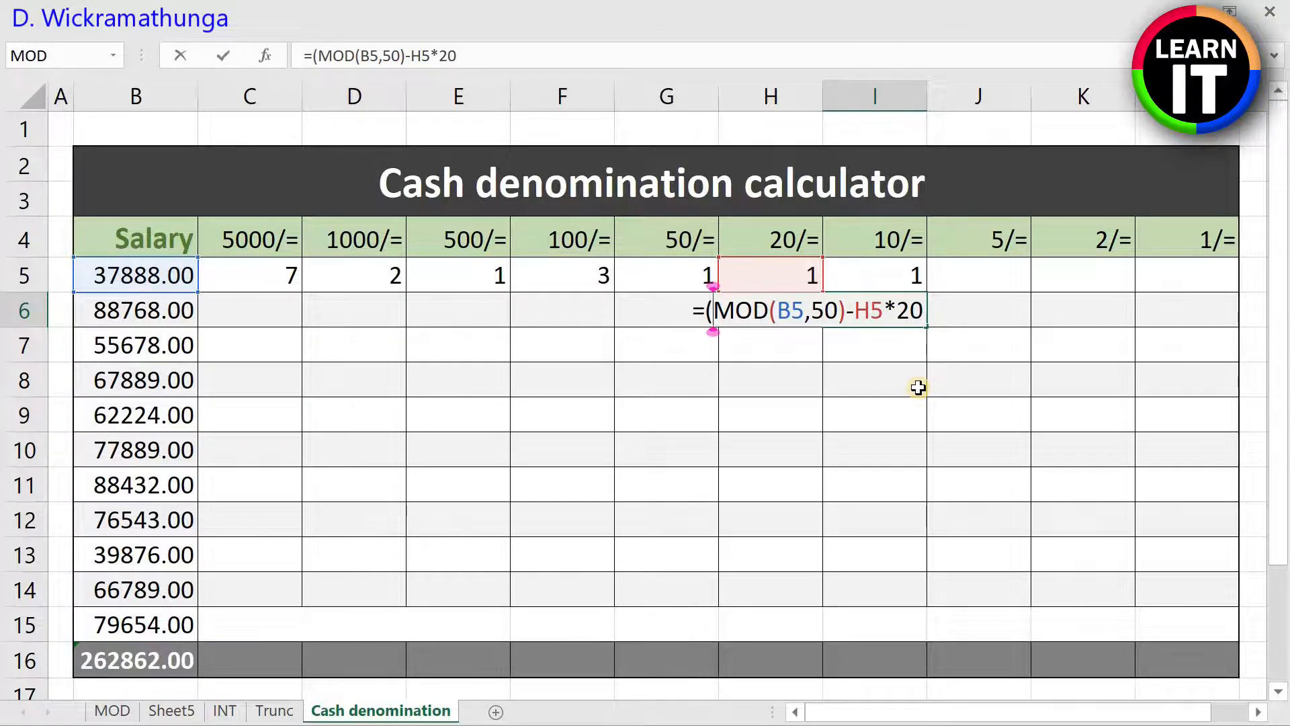
key(Right)
key(Right)
key(Right)
key(Right)
key(Right)
key(Right)
key(Right)
key(Right)
key(Right)
key(Right)
key(Right)
key(Right)
key(Right)
key(Right)
key(Right)
key(Right)
text()/)
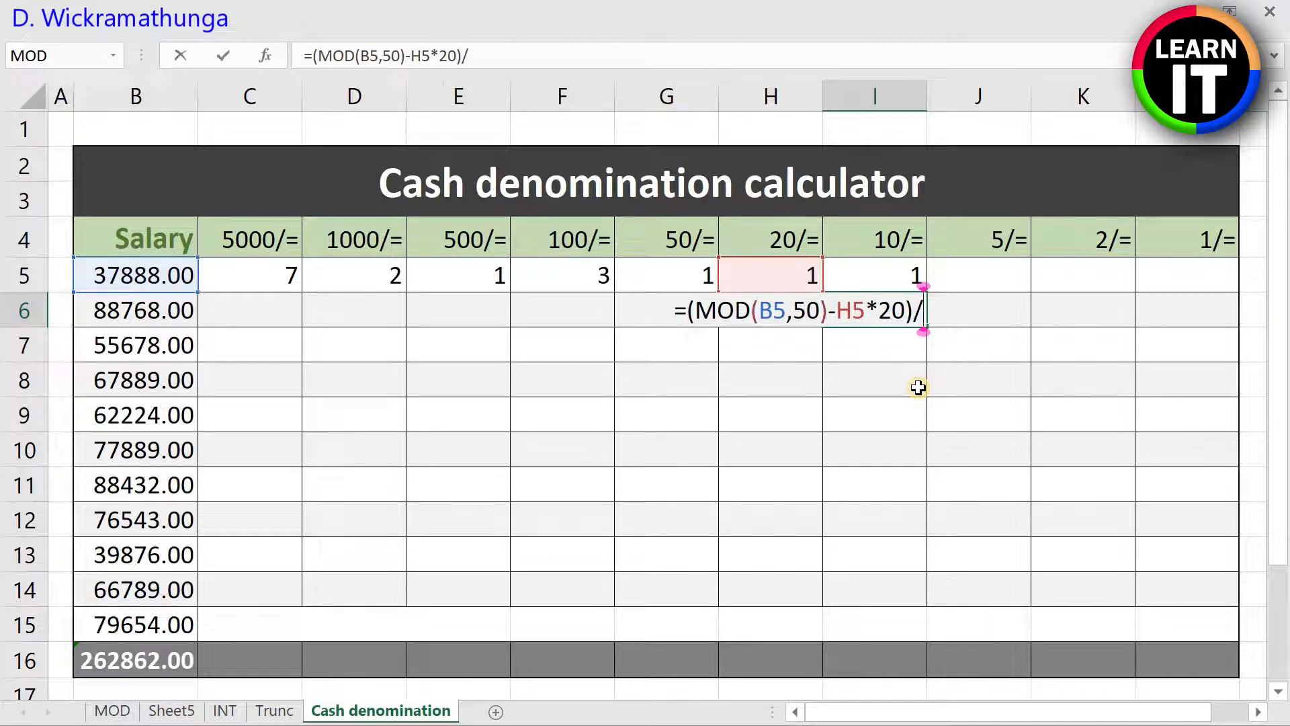
text(10)
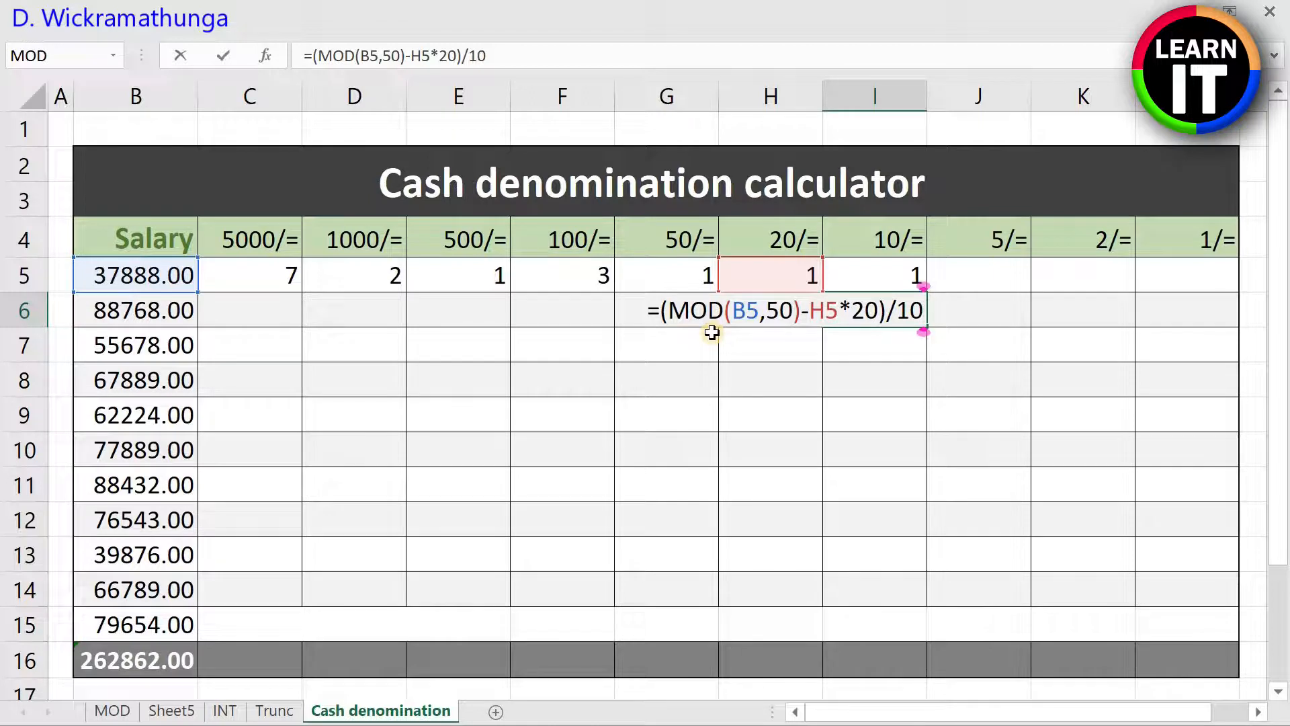
Step: Wrap the I6 expression in INT and enter it as =INT((MOD(B5,50)-H5*20)/10)
text())
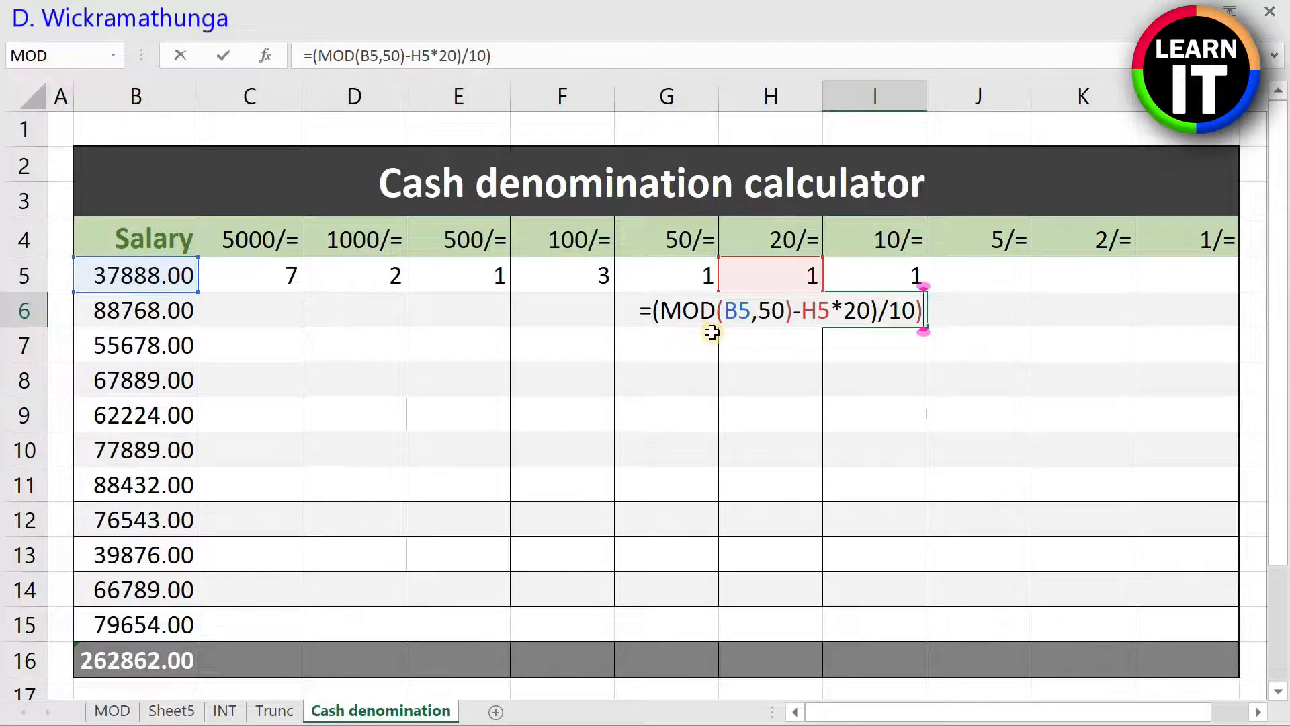
key(Left)
key(Left)
key(Left)
key(Left)
key(Left)
key(Left)
key(Left)
key(Left)
key(Left)
key(Left)
key(Left)
key(Left)
key(Left)
key(Left)
key(Left)
key(Left)
key(Left)
key(Left)
key(Left)
key(Left)
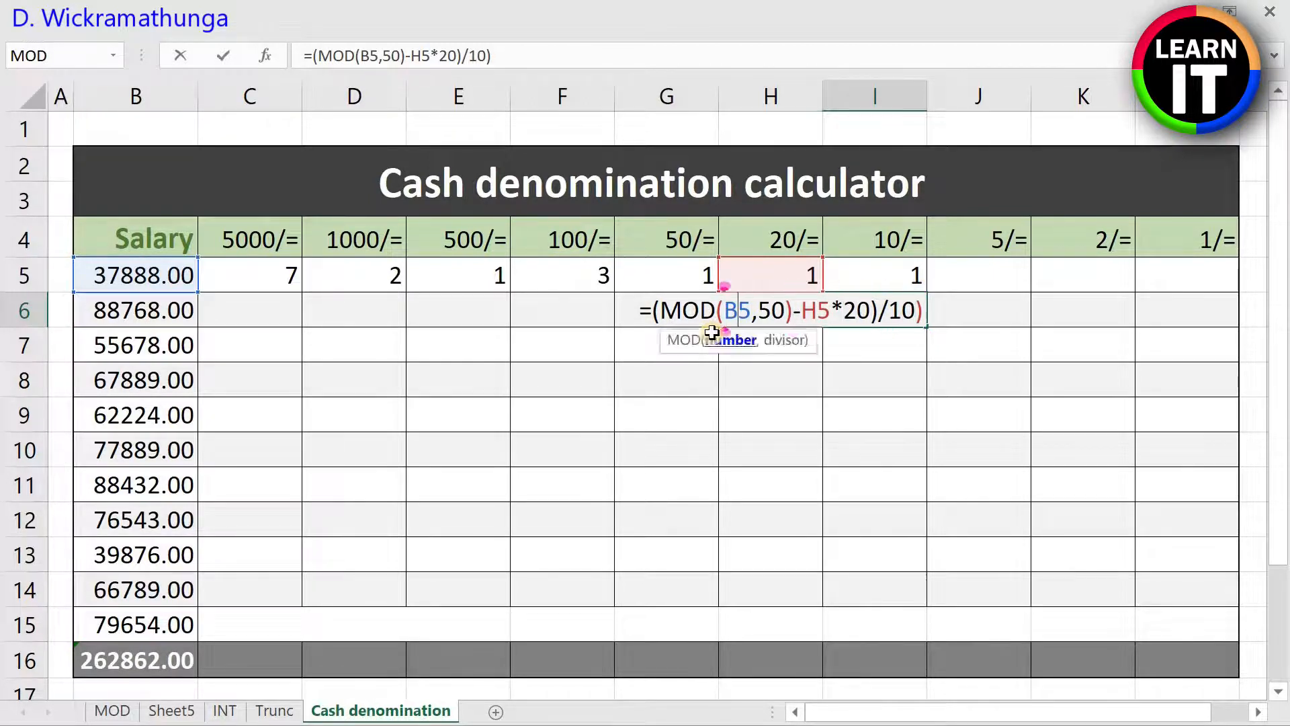
text(int()
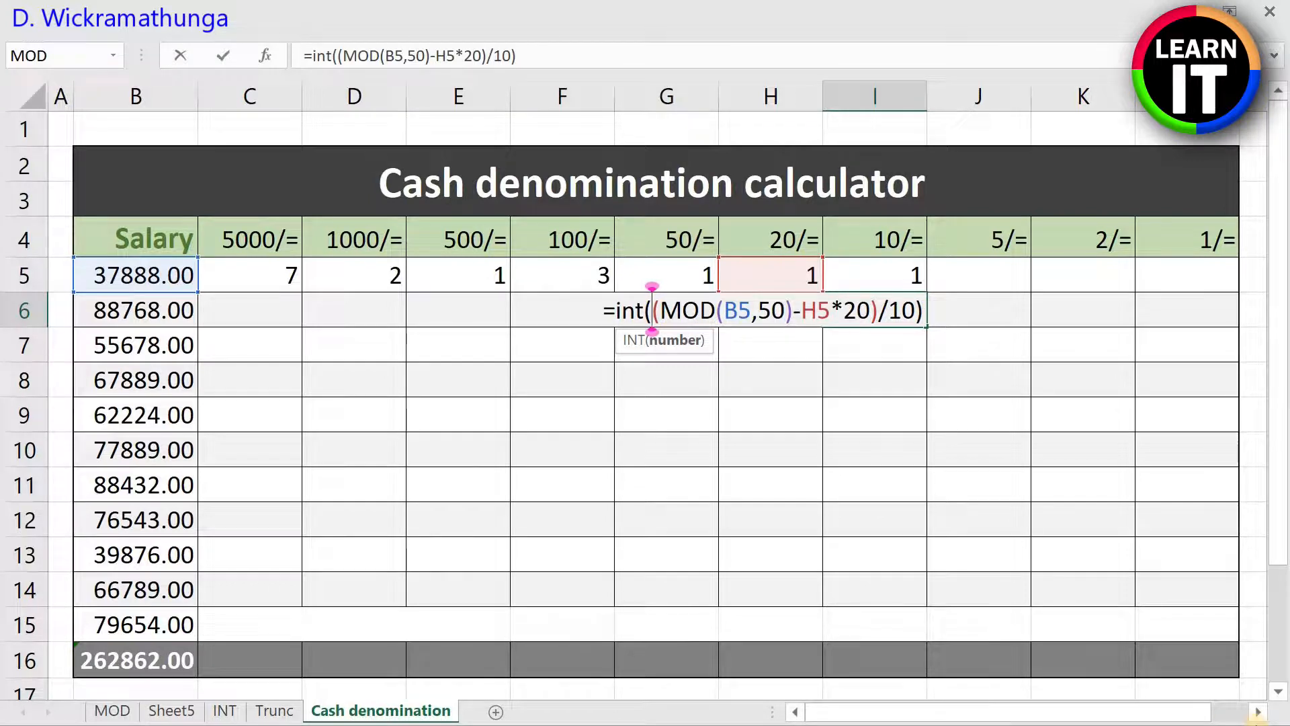
key(Return)
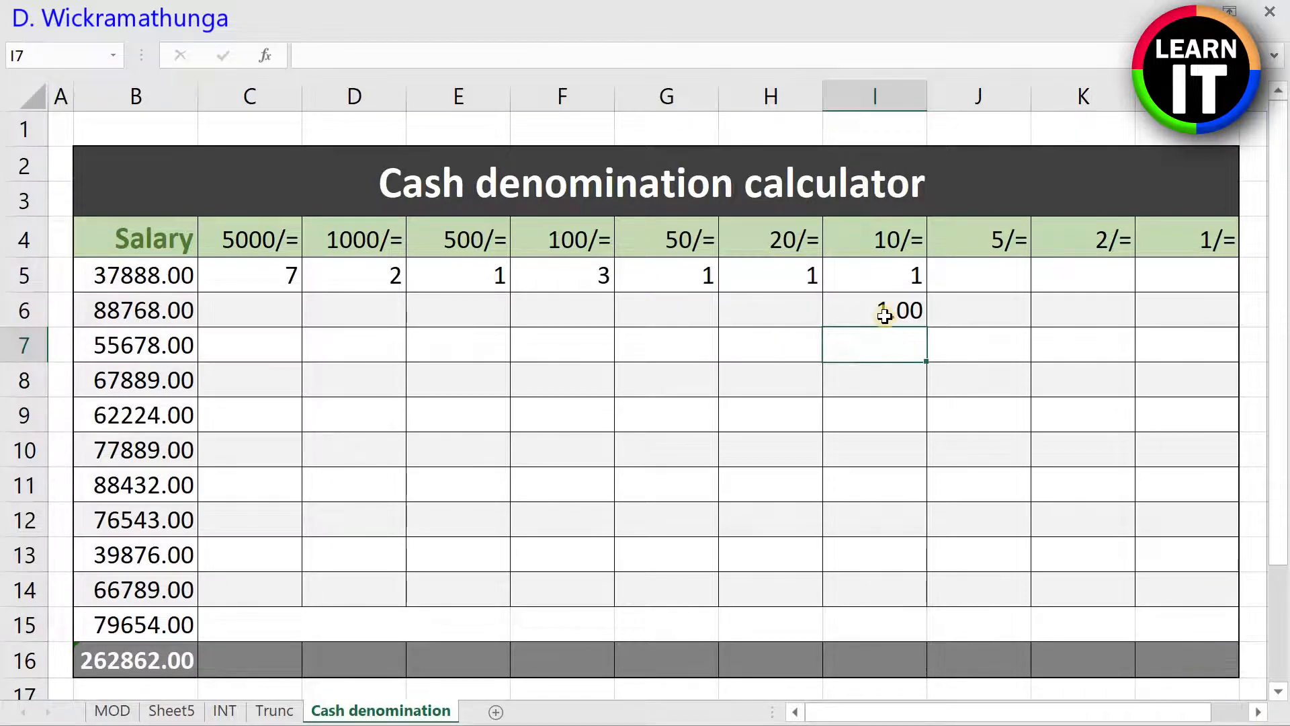
Step: Compare the alternative 10/= formula in I6 with the nested MOD formula in I5
click(884, 315)
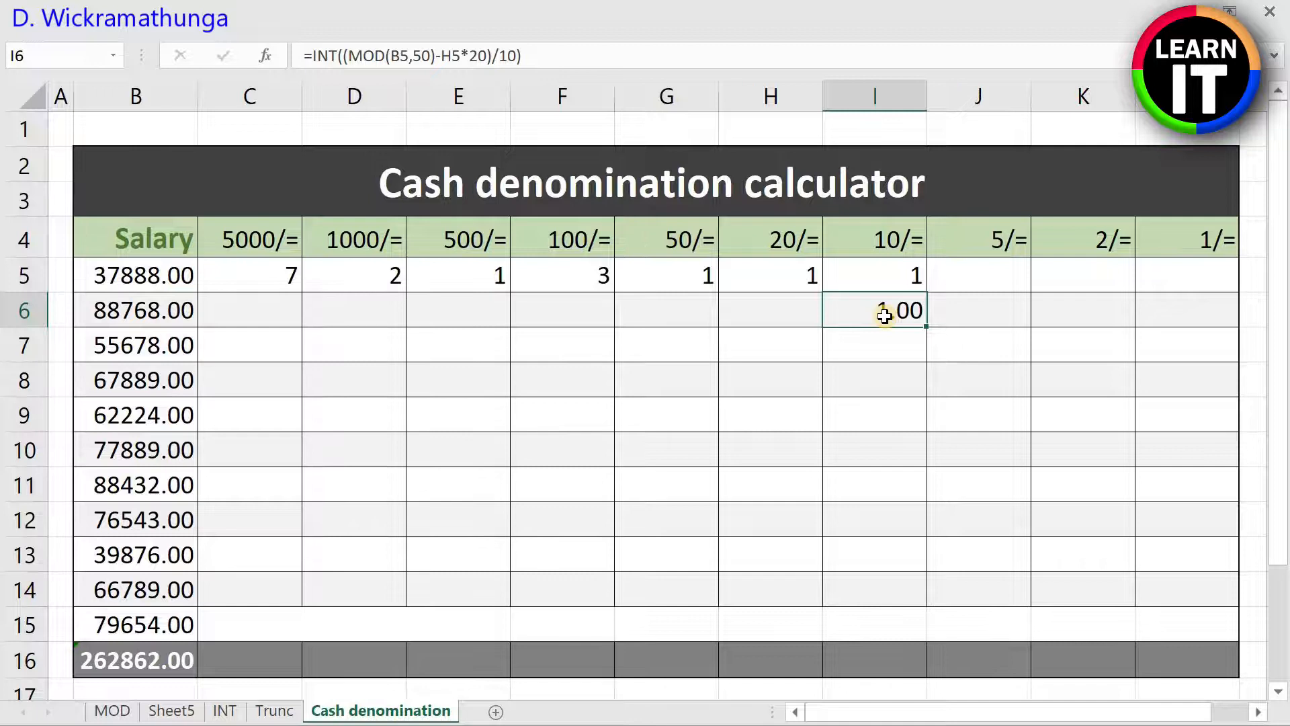
double_click(883, 313)
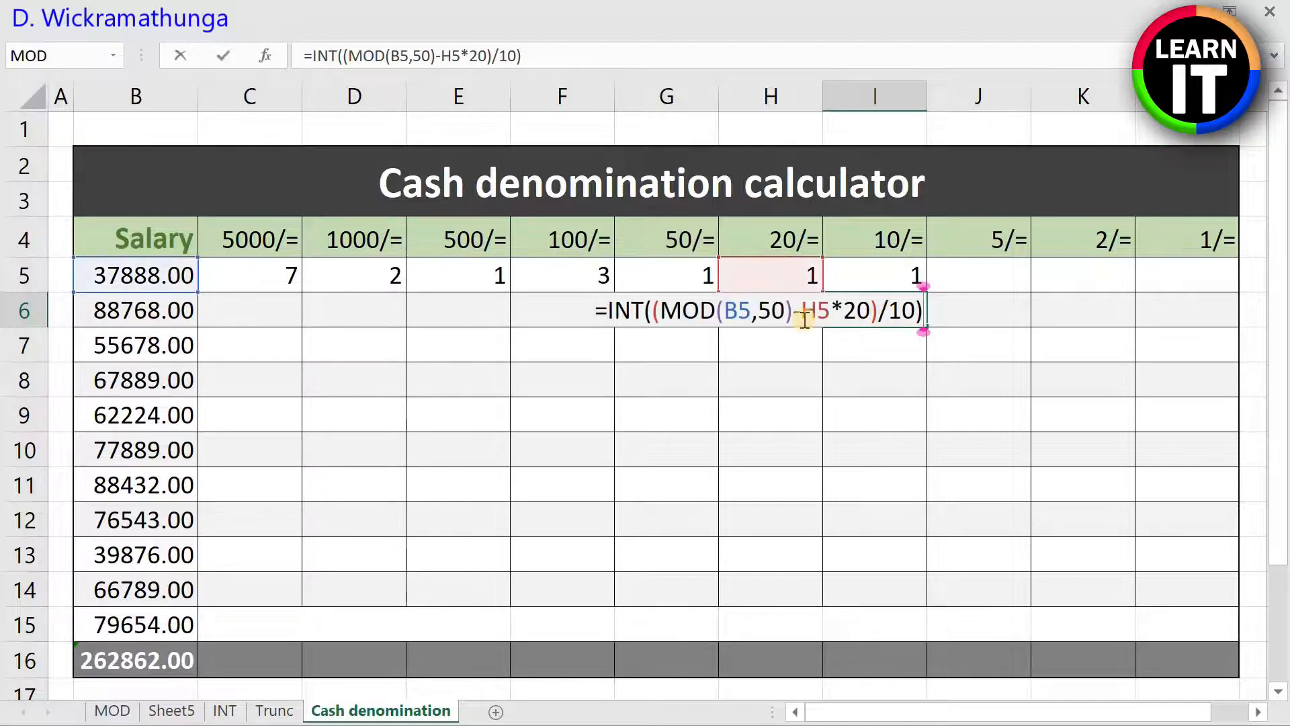
key(Escape)
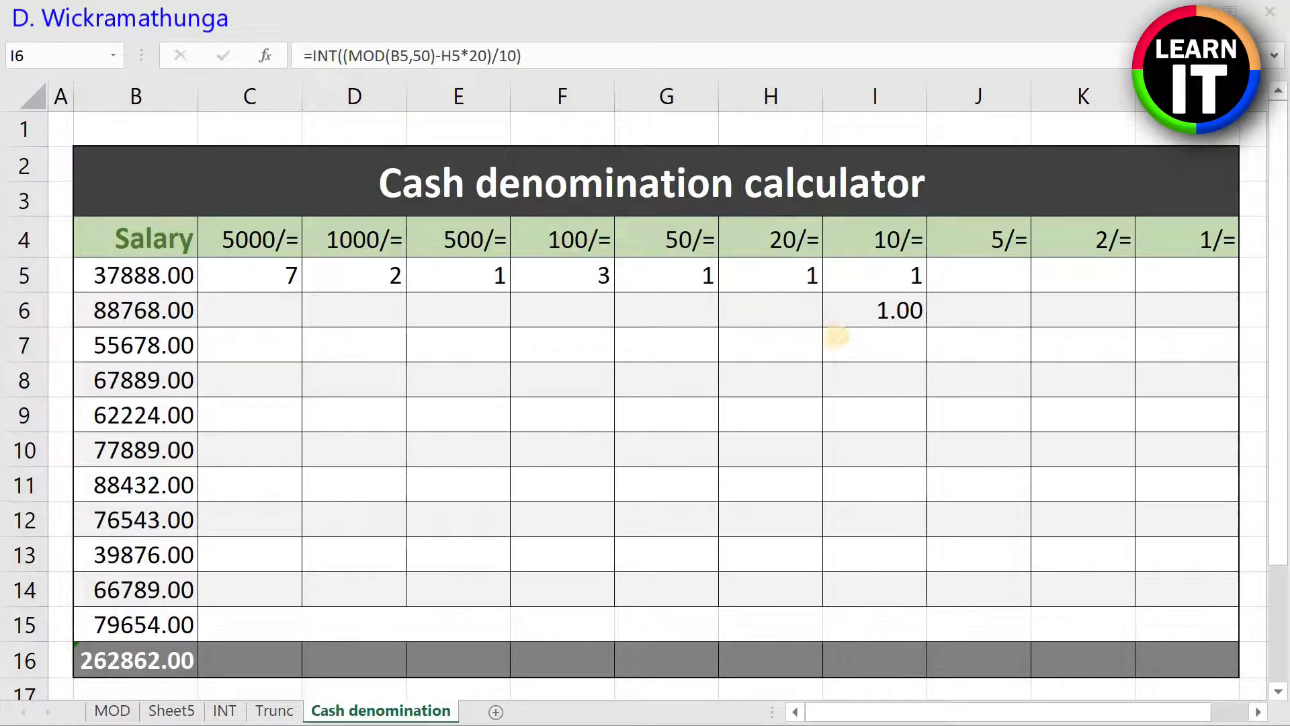
click(891, 299)
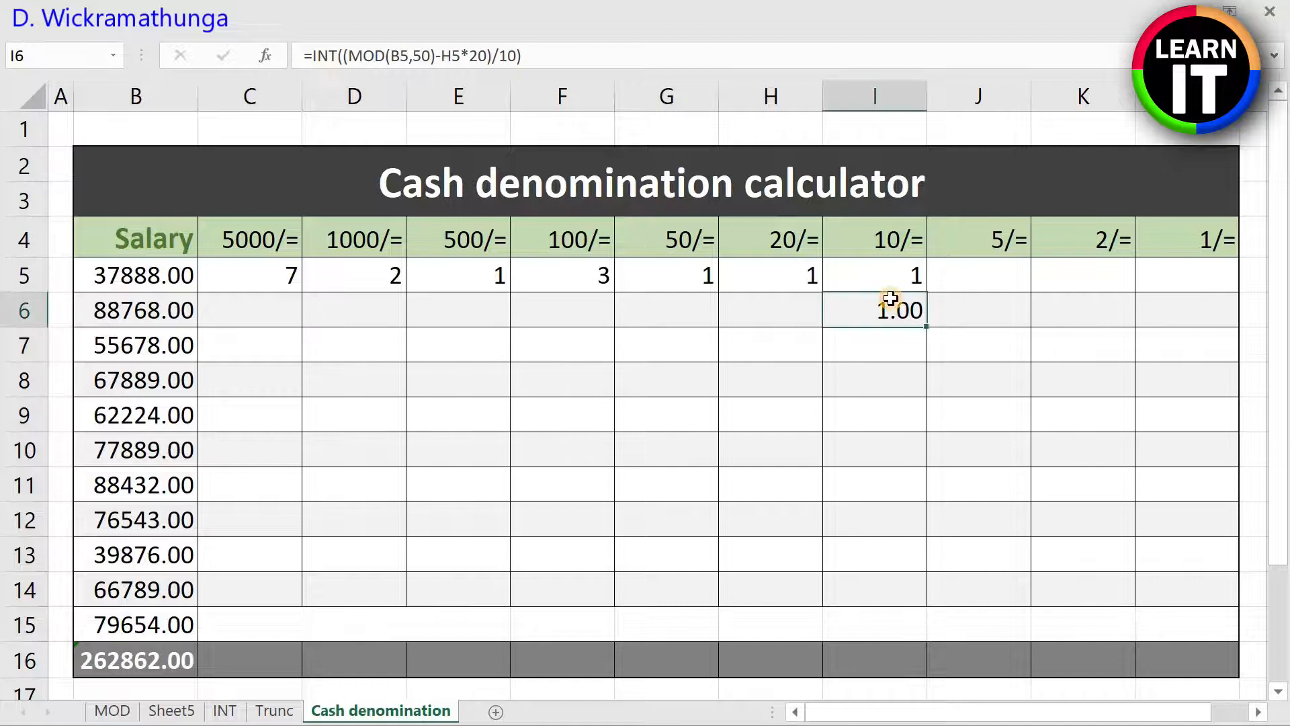
click(910, 269)
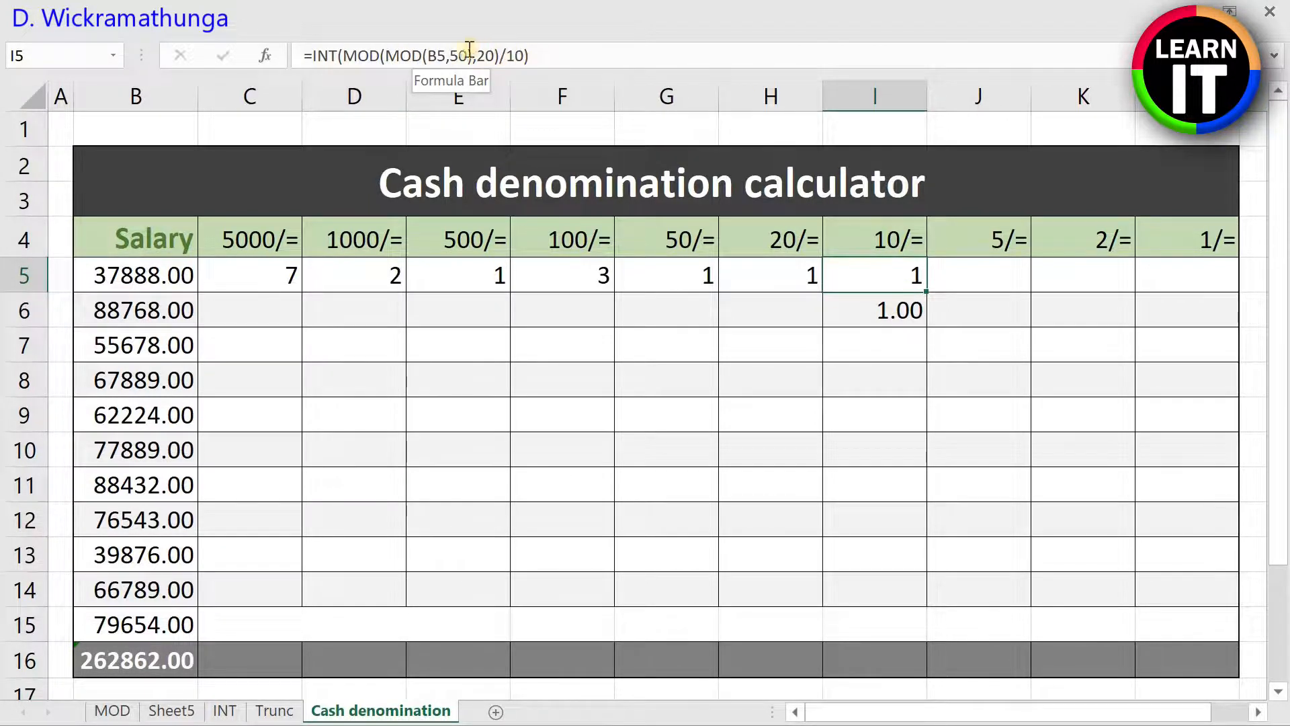
Step: Enter =INT(MOD(B5,10)/5) in J5 to count the 5/= coins for the first salary
click(1010, 283)
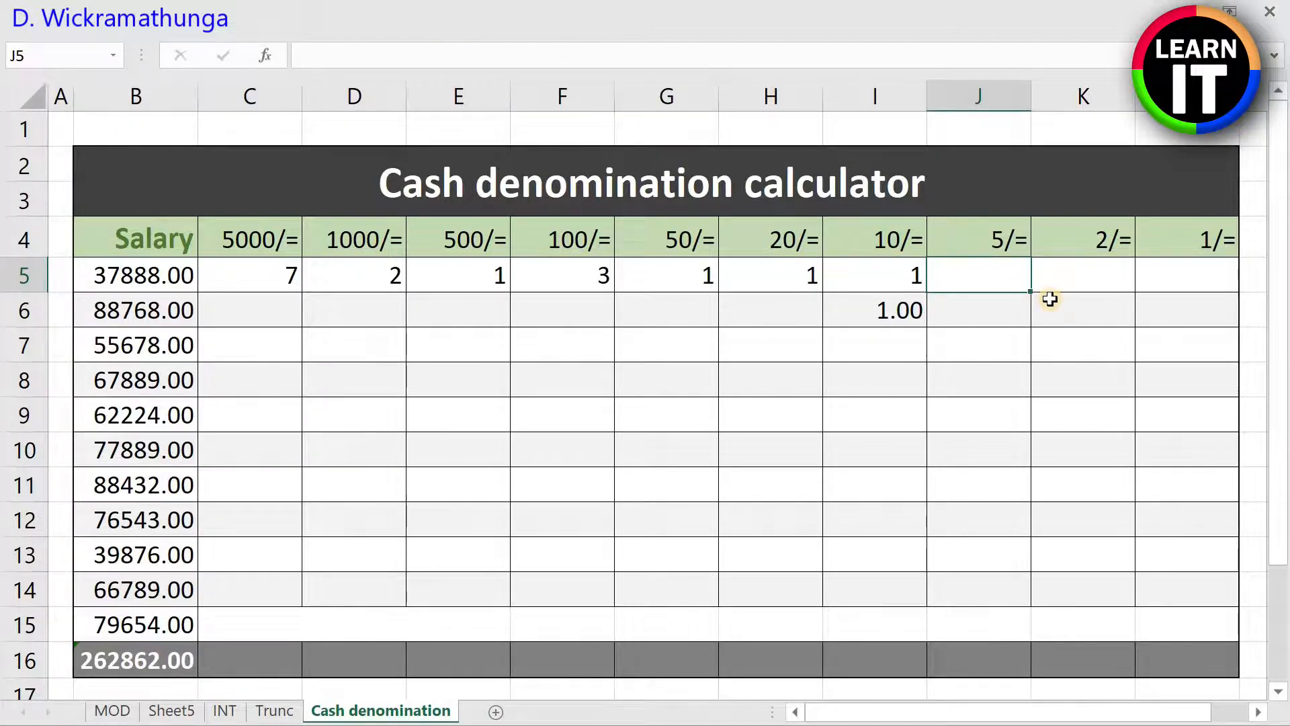
text(=)
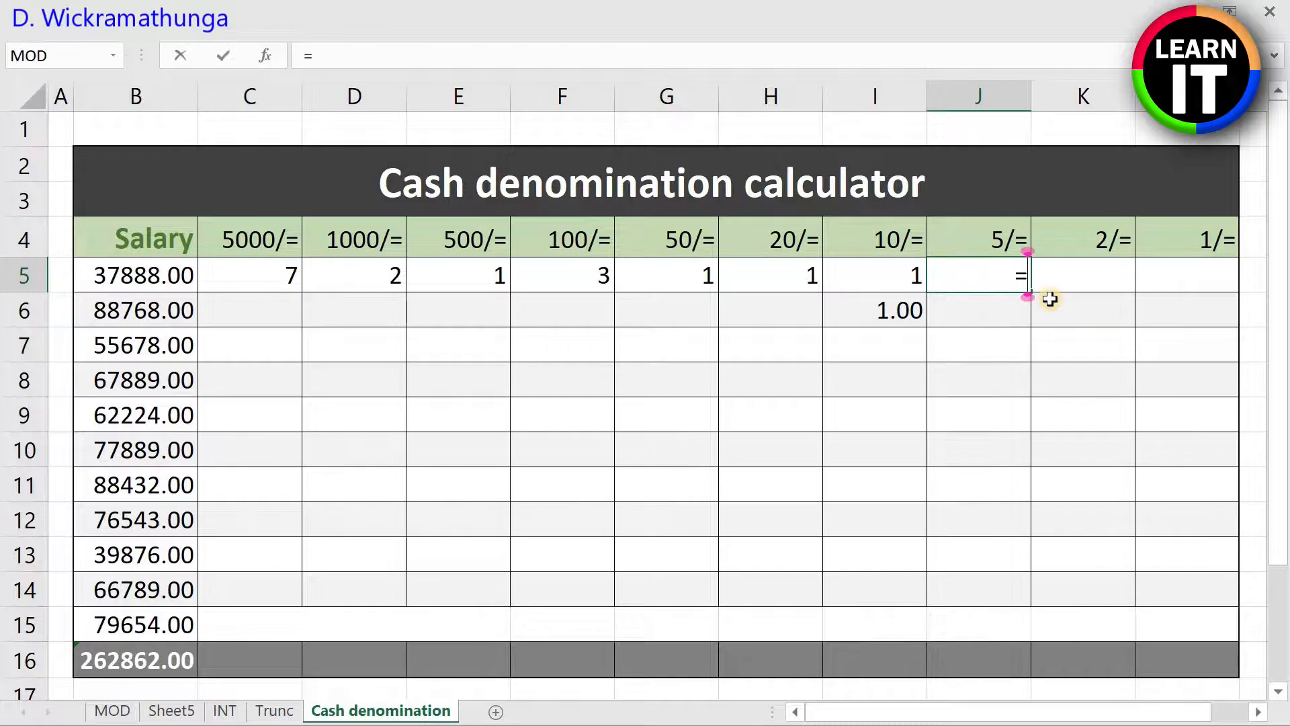
text(i)
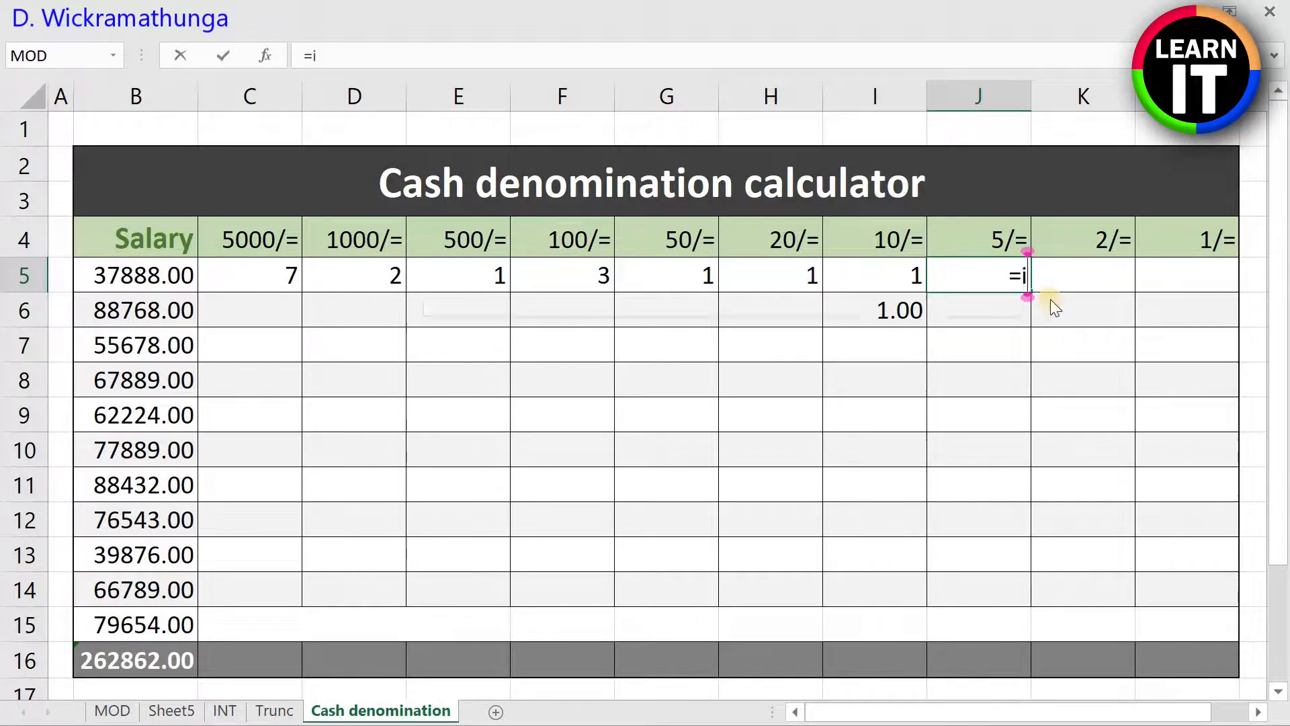
text(nt()
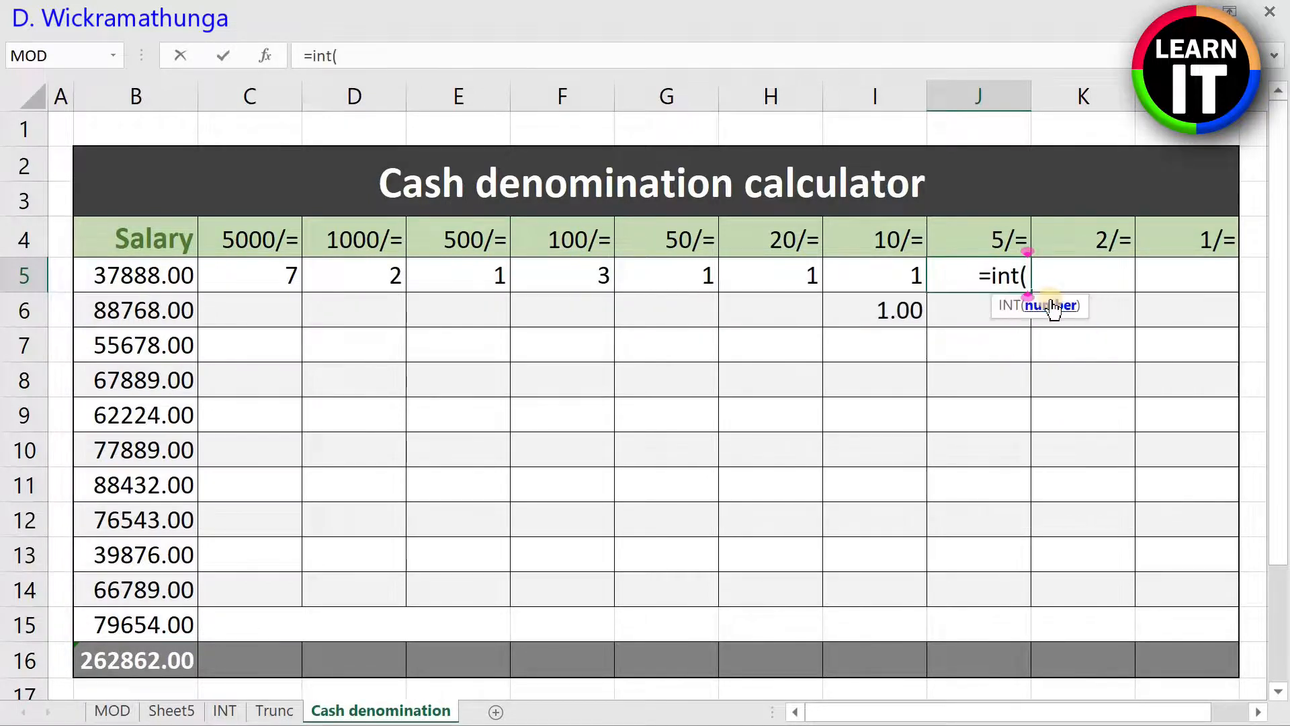
text(mod(b)
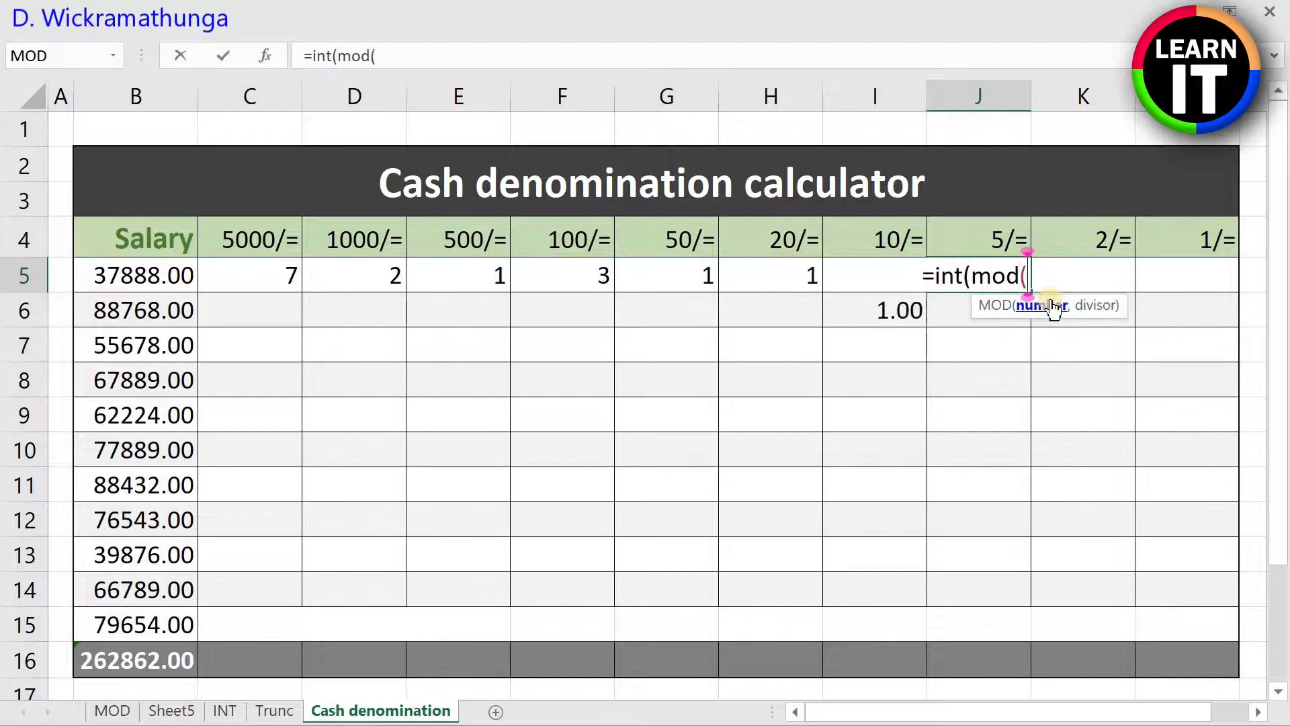
text(5)
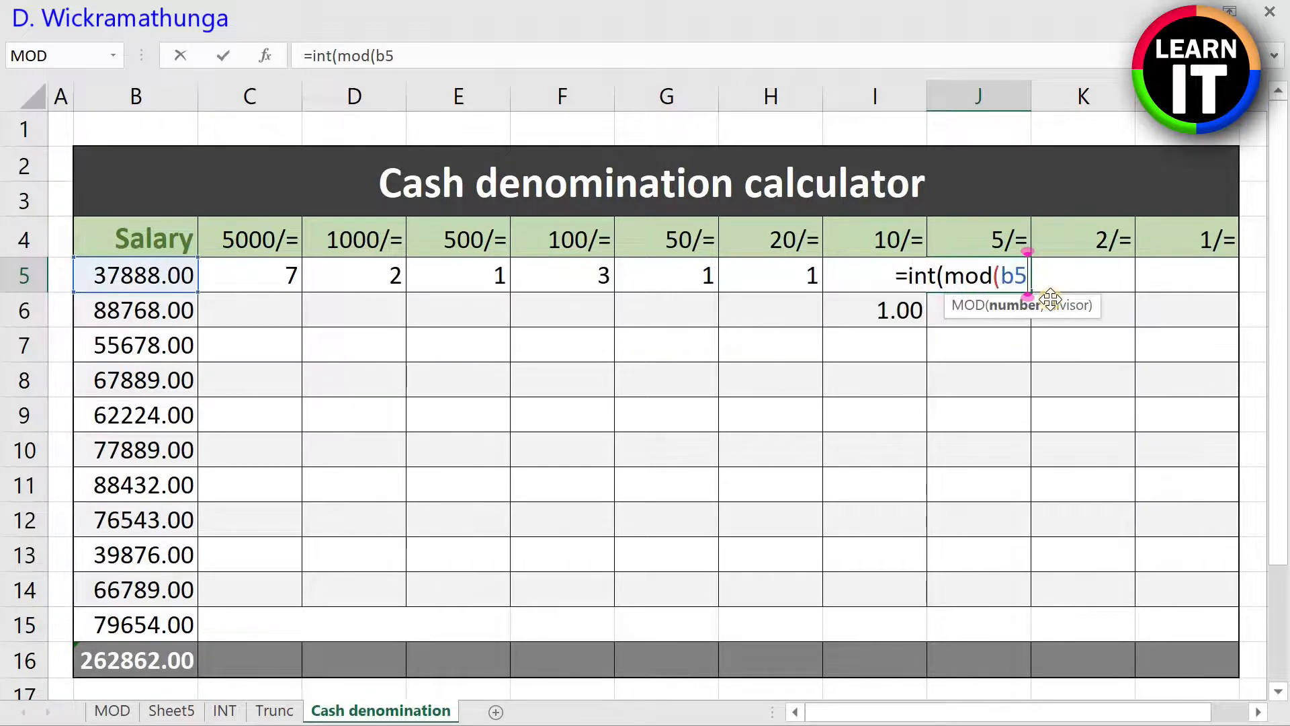
text(,10)
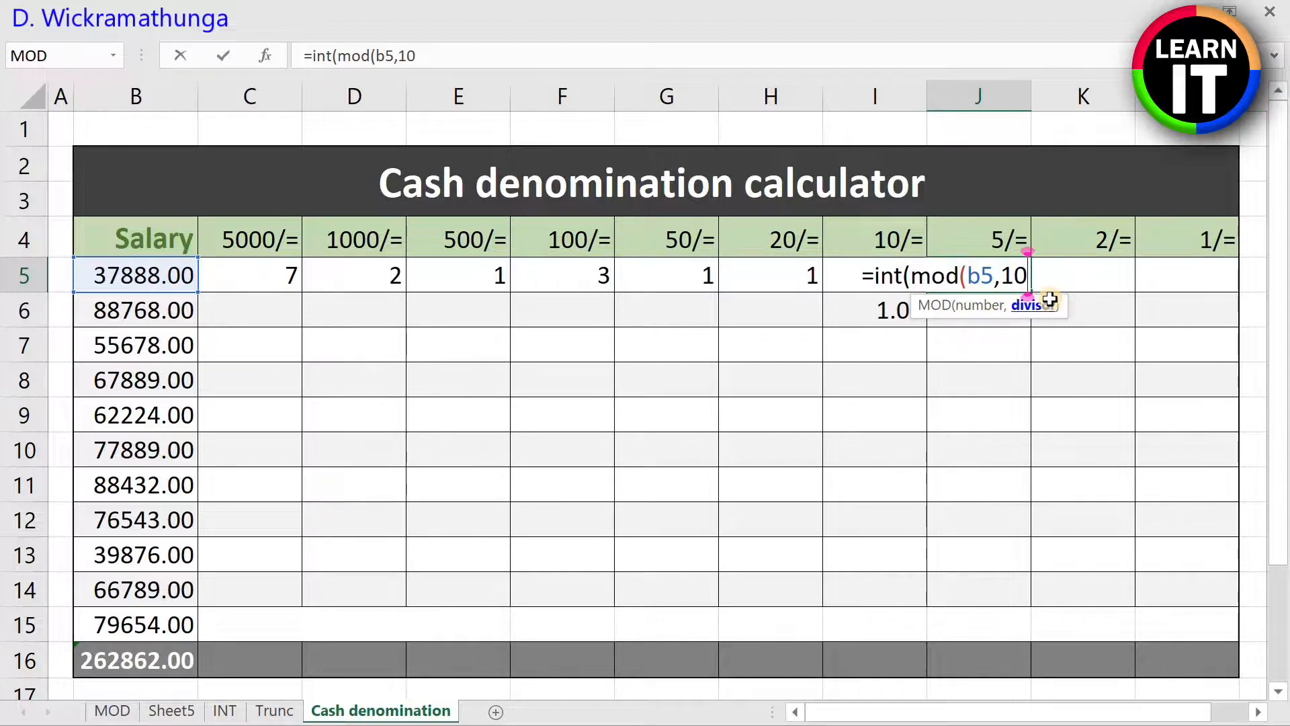
text())
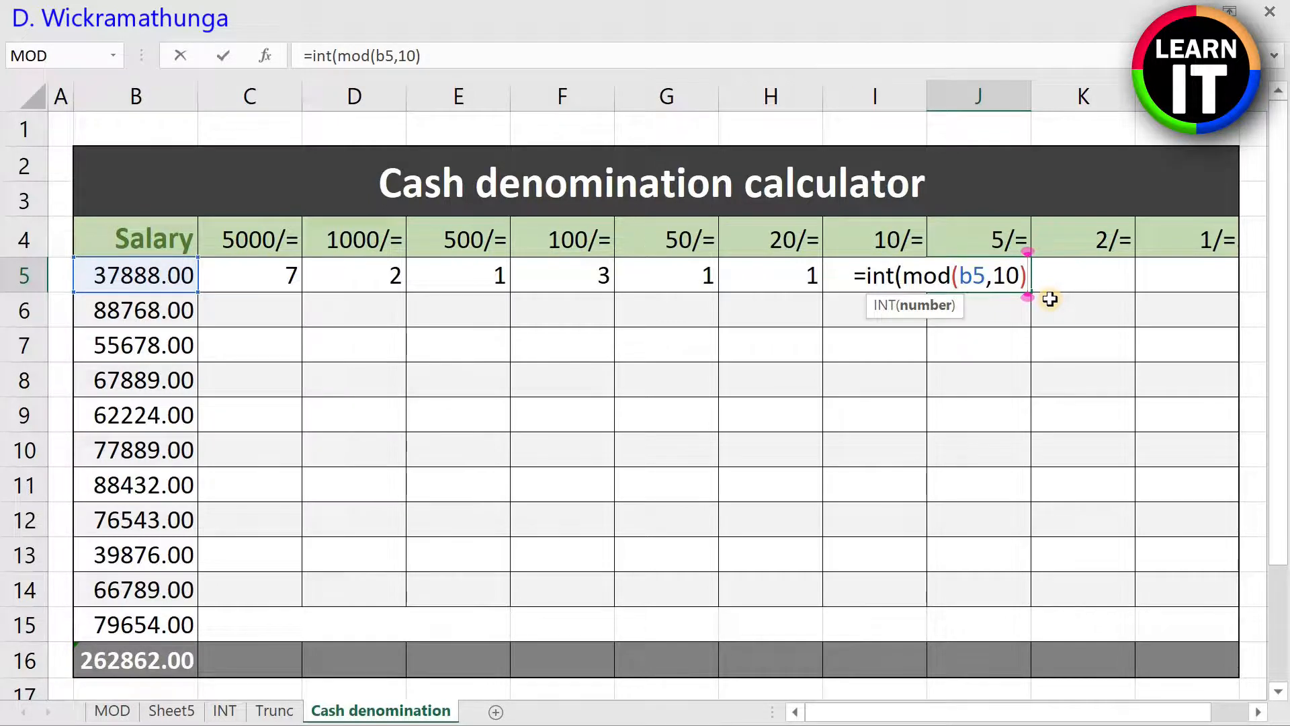
text(/)
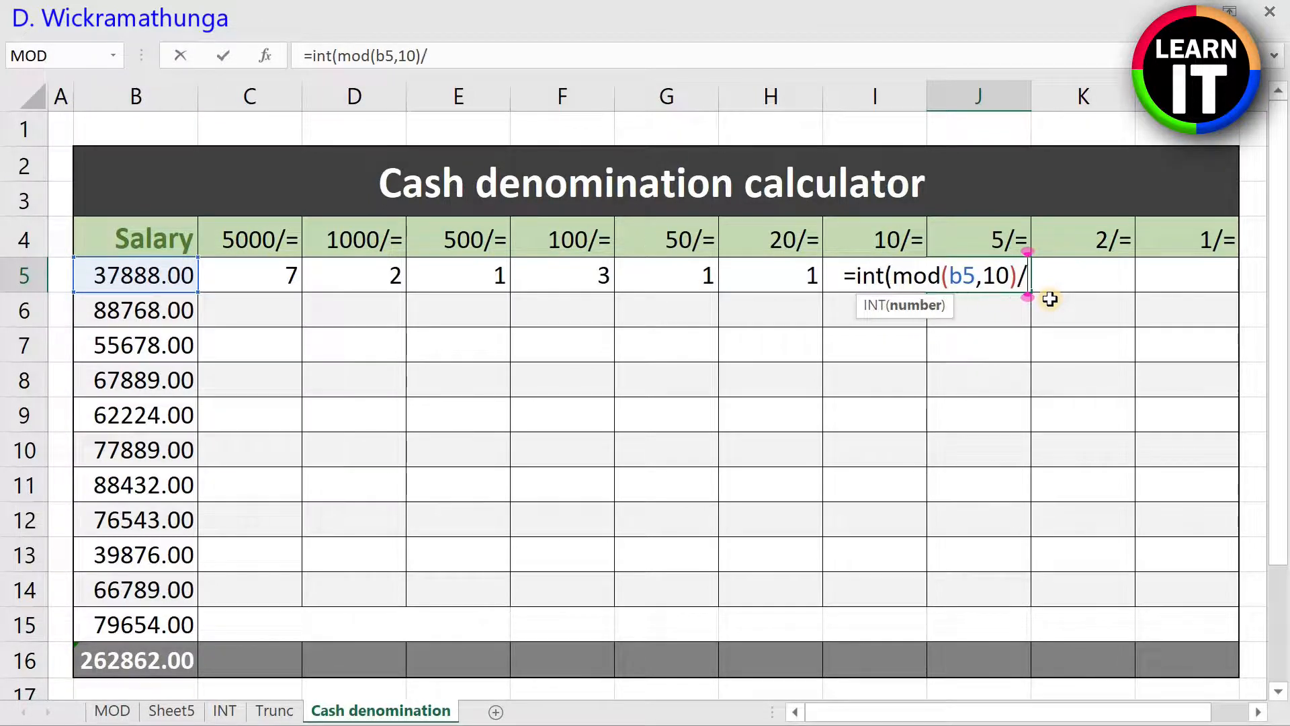
text(5))
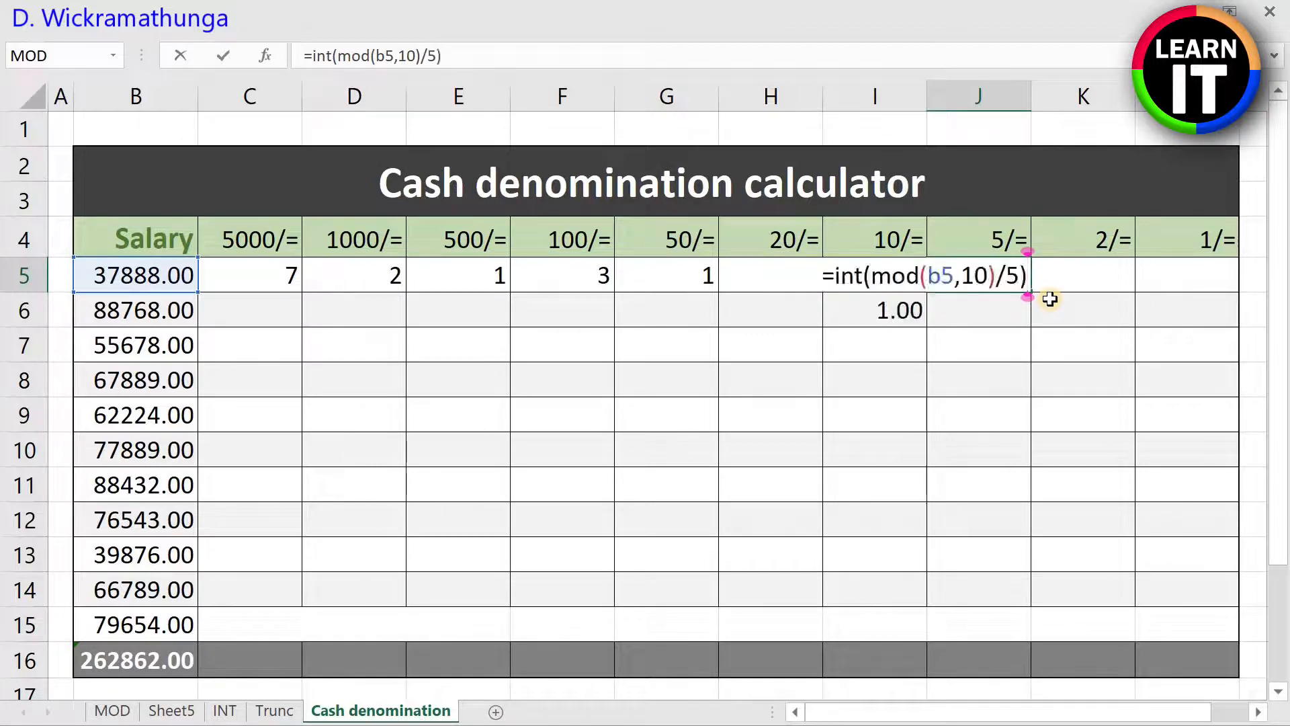
key(Up)
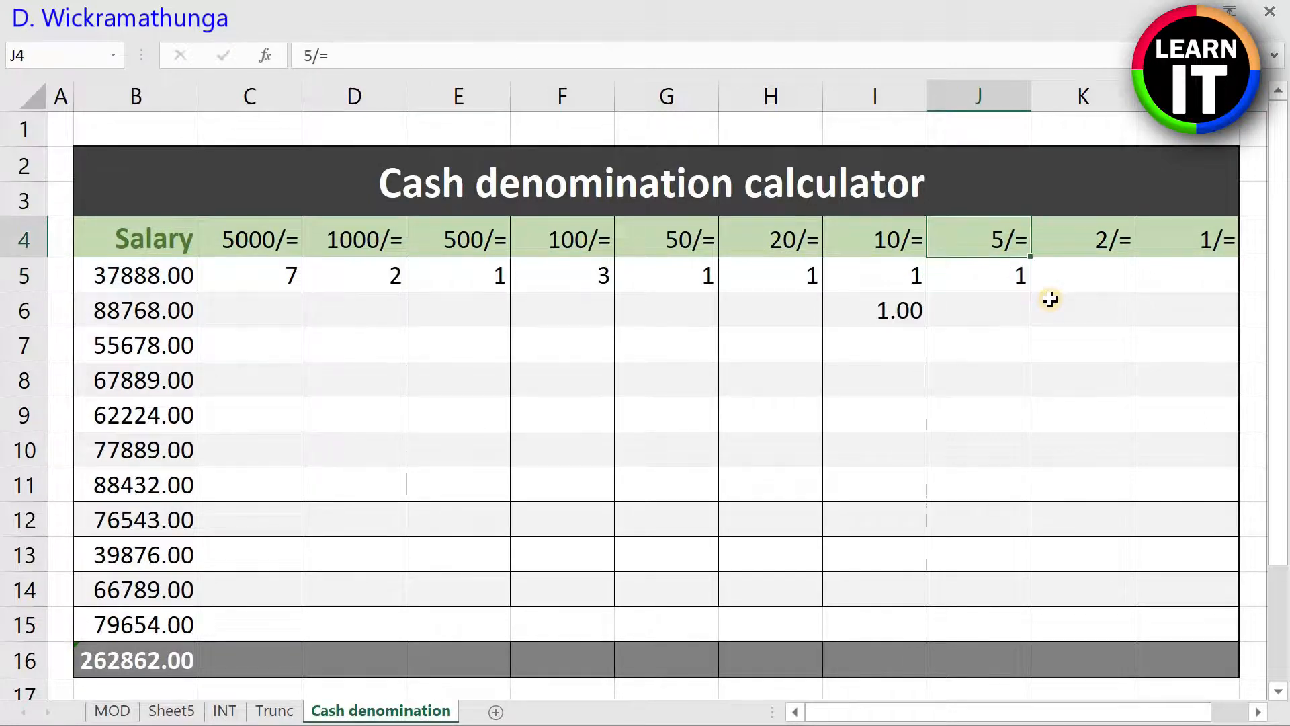
Step: Enter =INT(MOD(B5,5)/2) in K5 to count the 2/= coins for the first salary
key(Up)
key(Right)
click(921, 286)
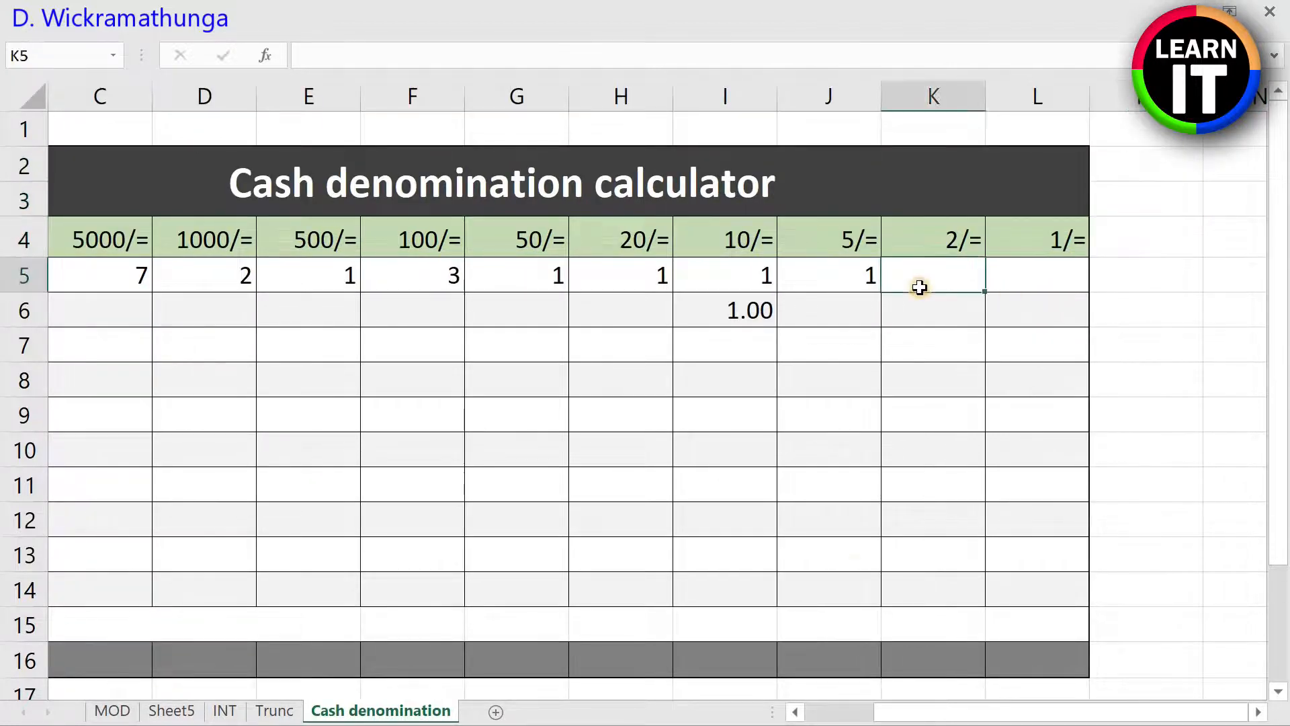
drag(860, 711, 843, 711)
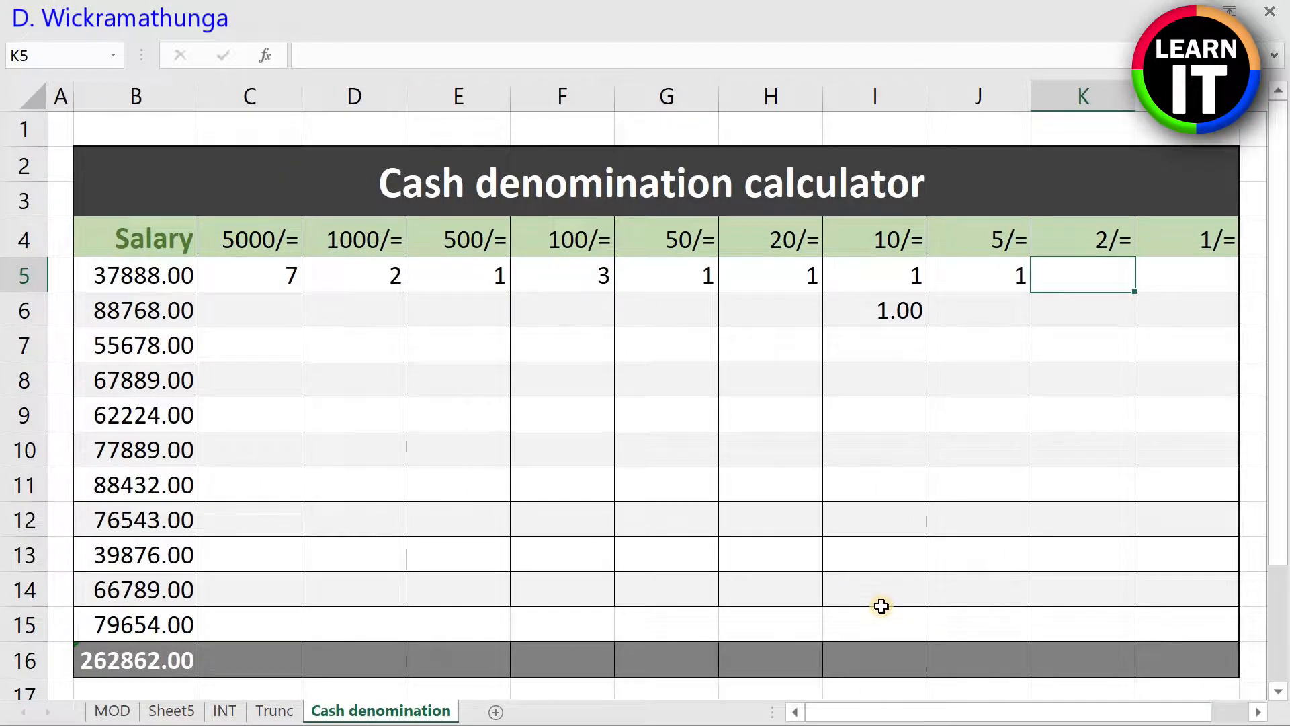
text(=int(m)
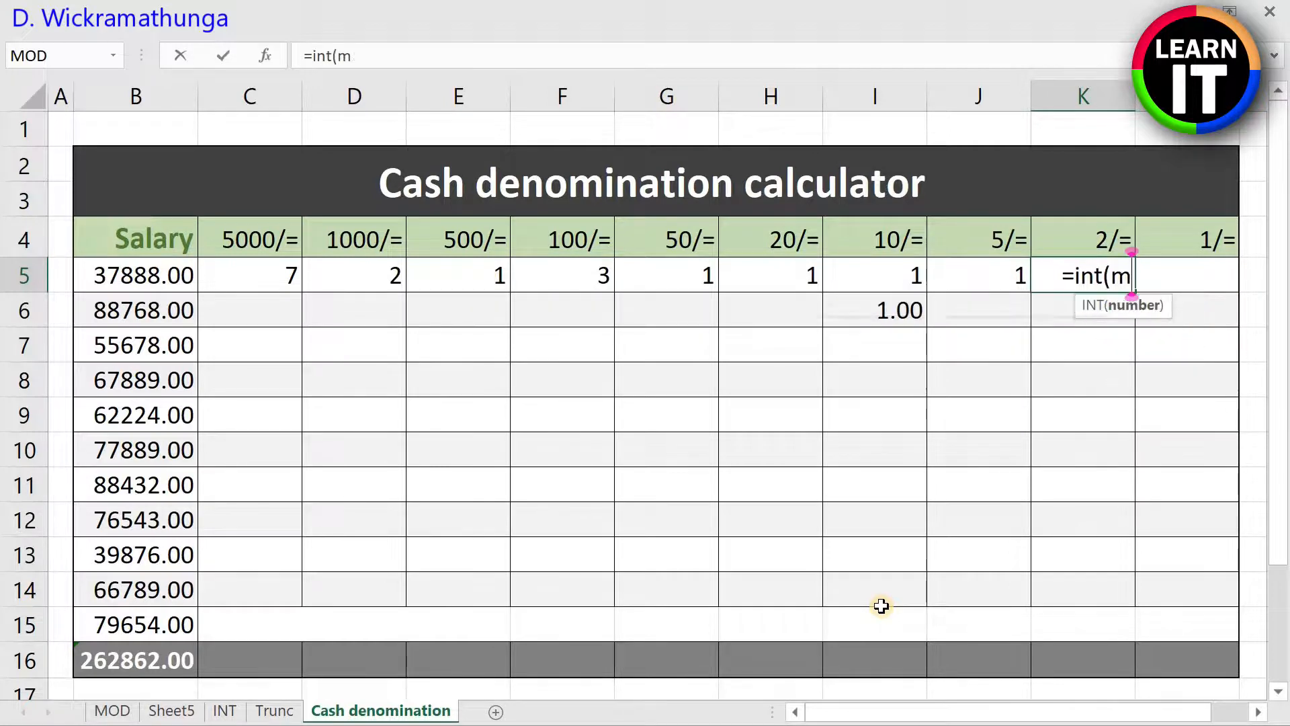
text(od(b5,)
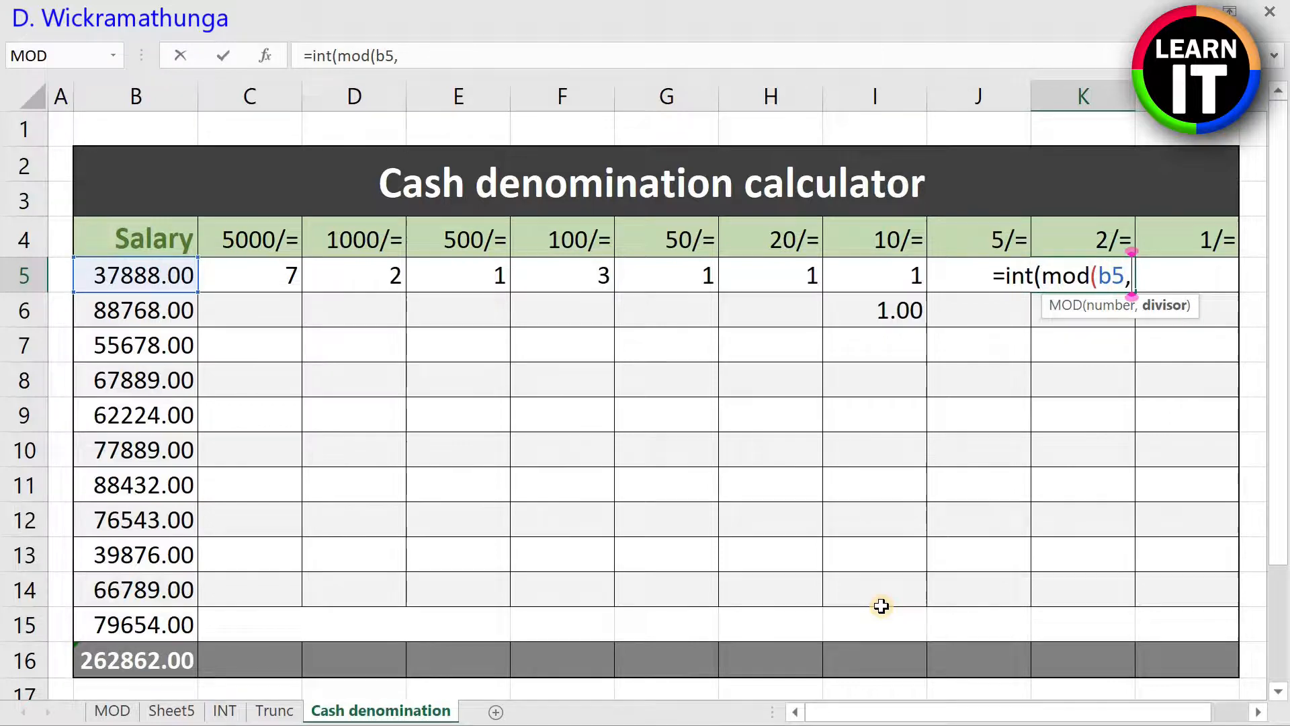
text(5)
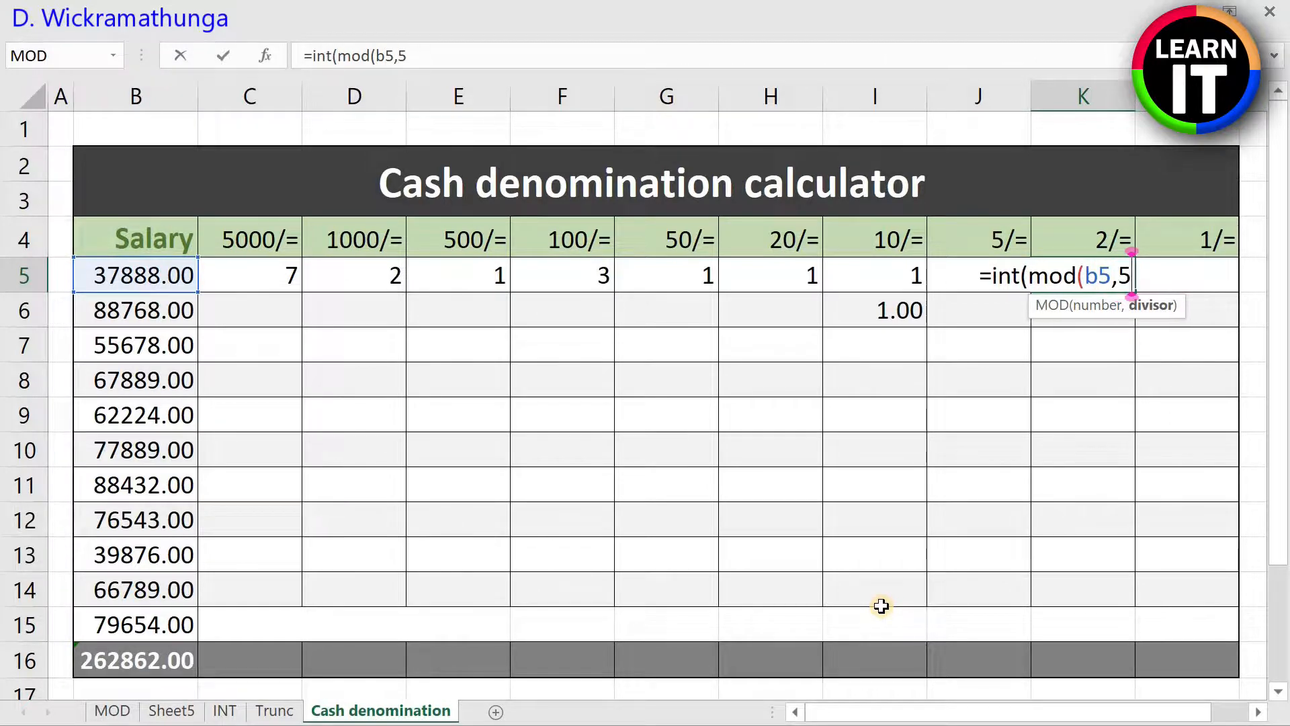
text())
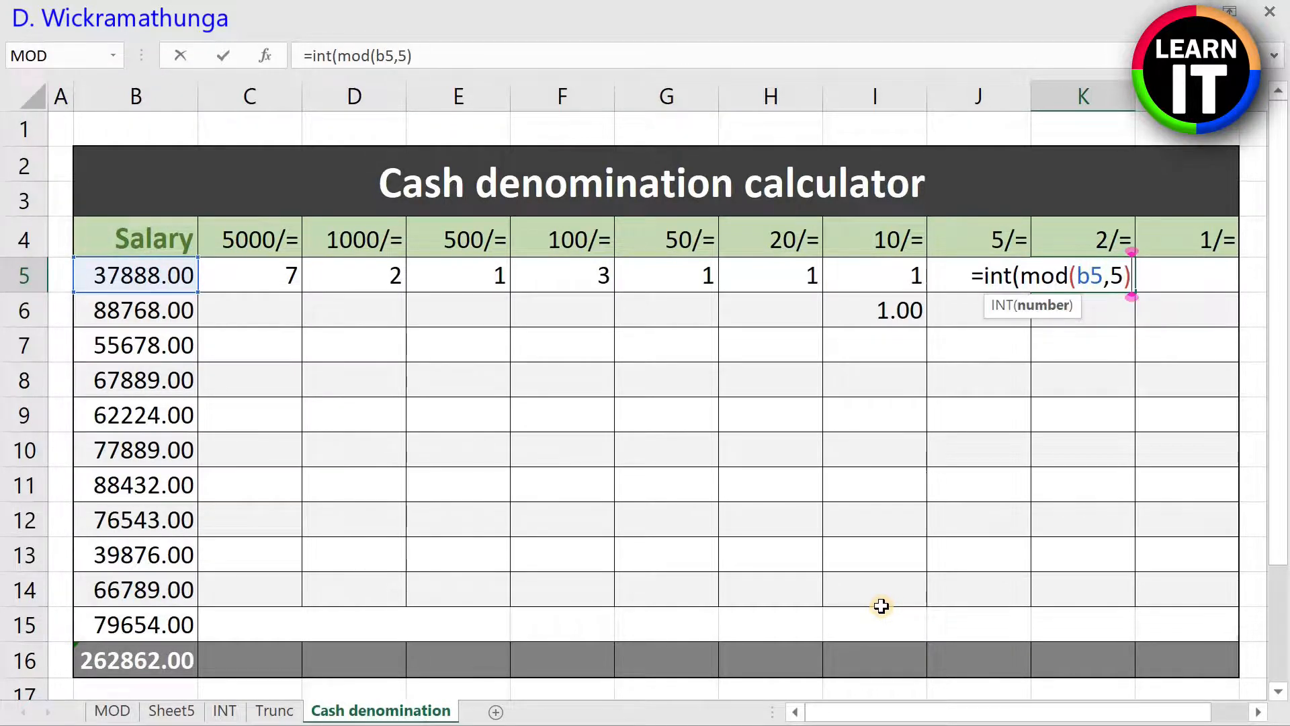
text(/2))
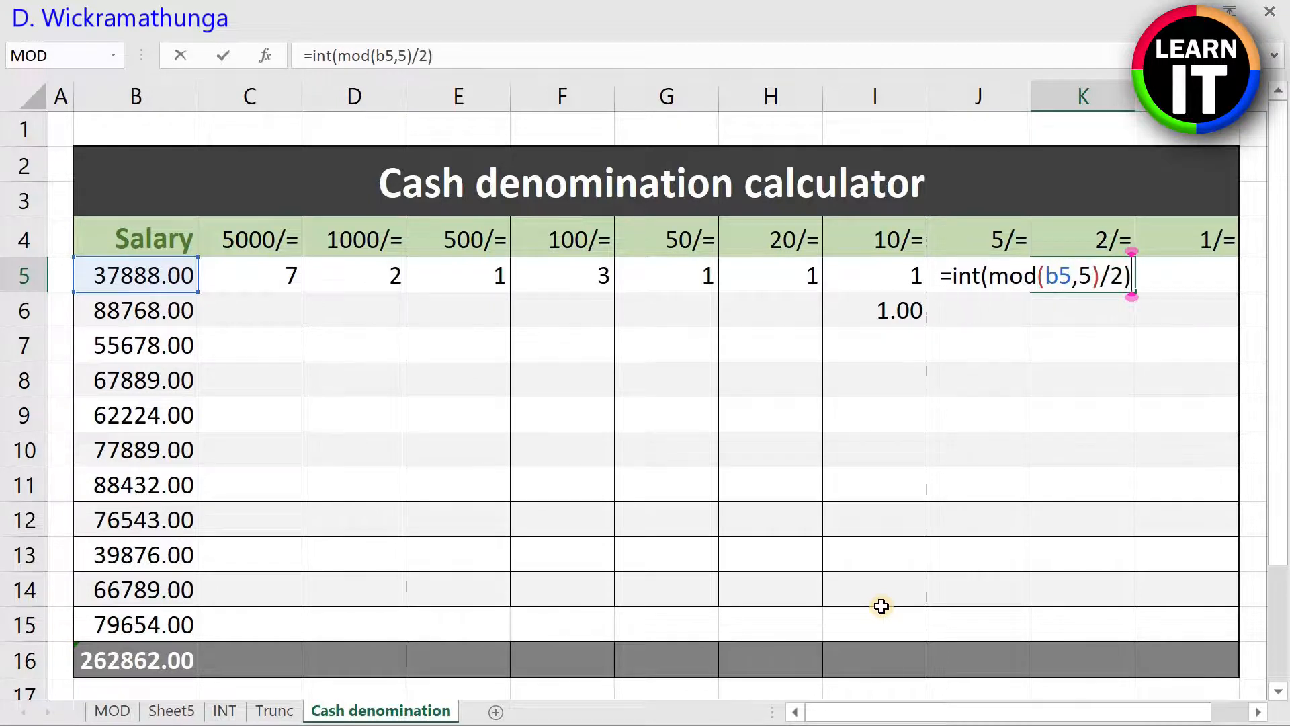
key(Return)
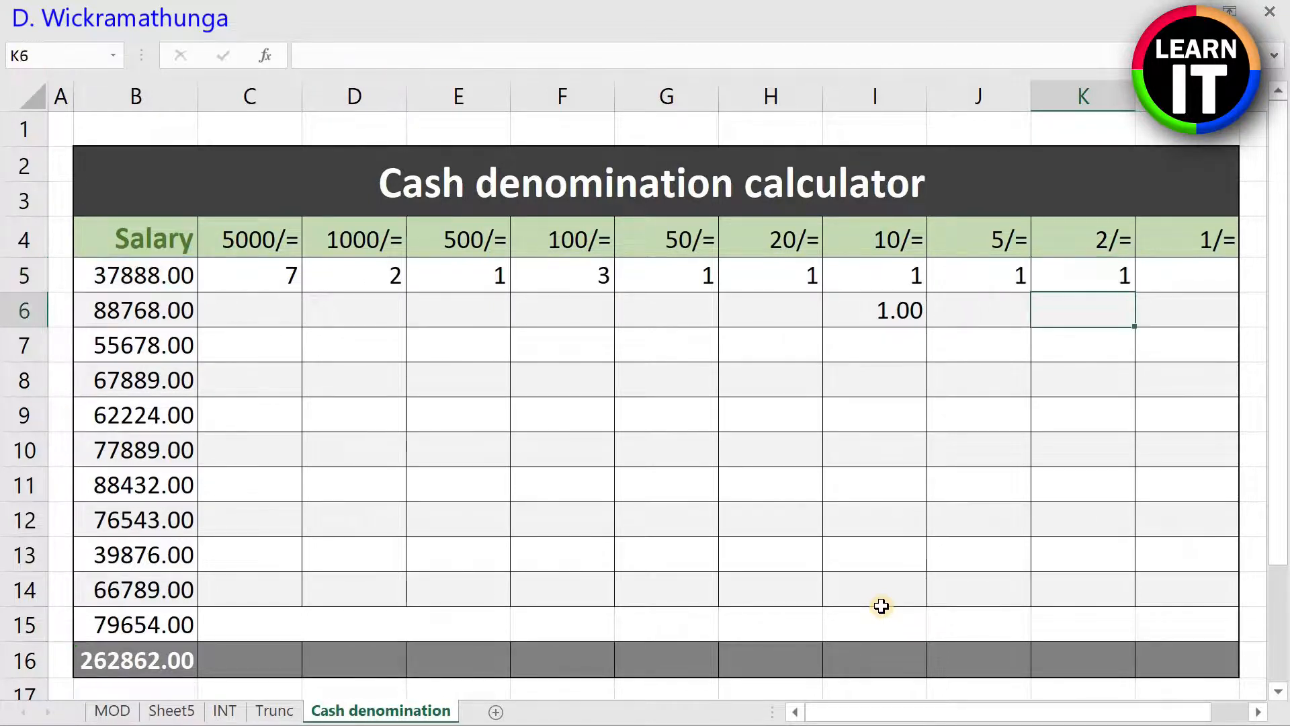
Step: Enter the nested formula =MOD(MOD(B5,5),2) in L5 to count the 1/= coins for the first salary
key(Up)
key(Right)
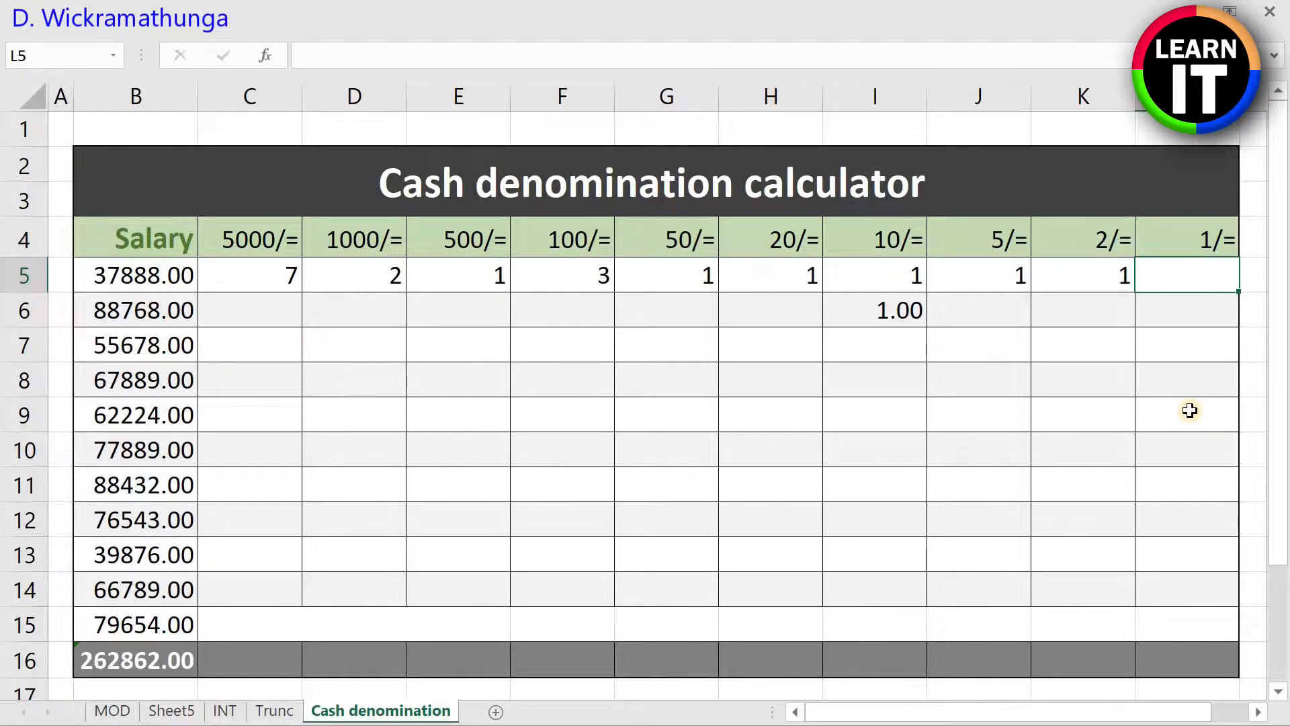
text(=m)
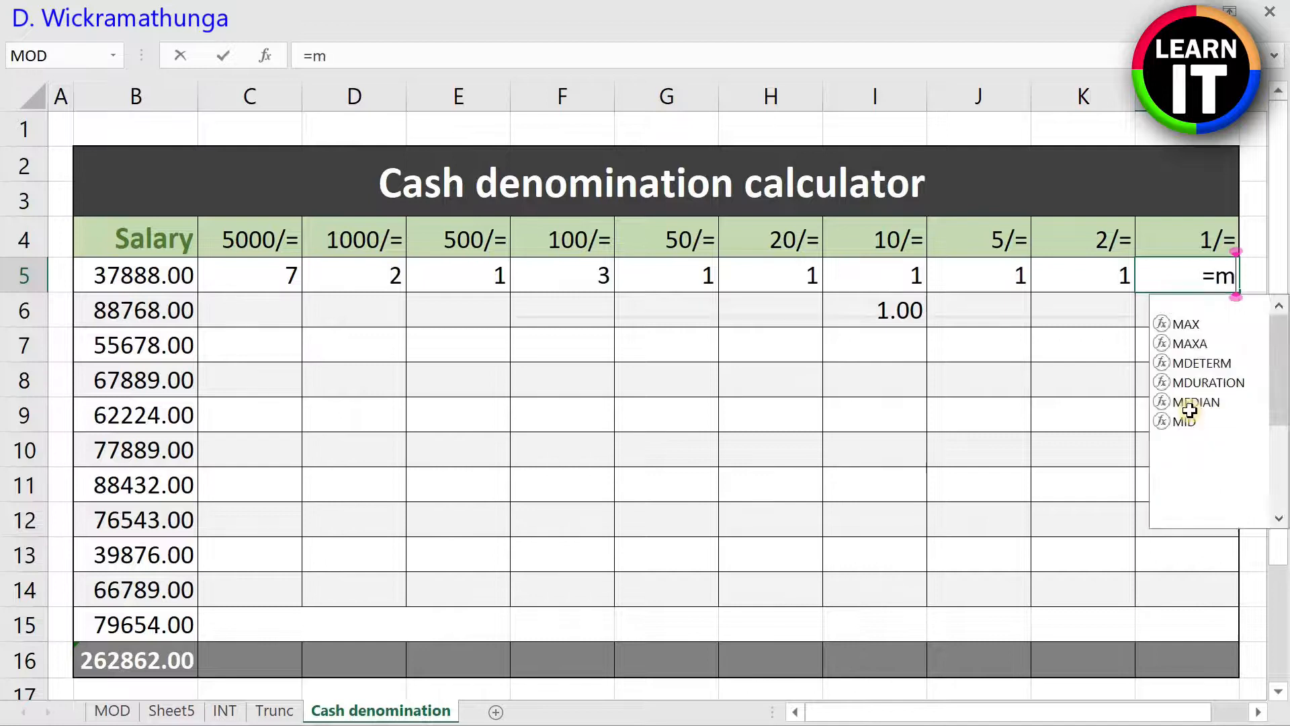
text(od()
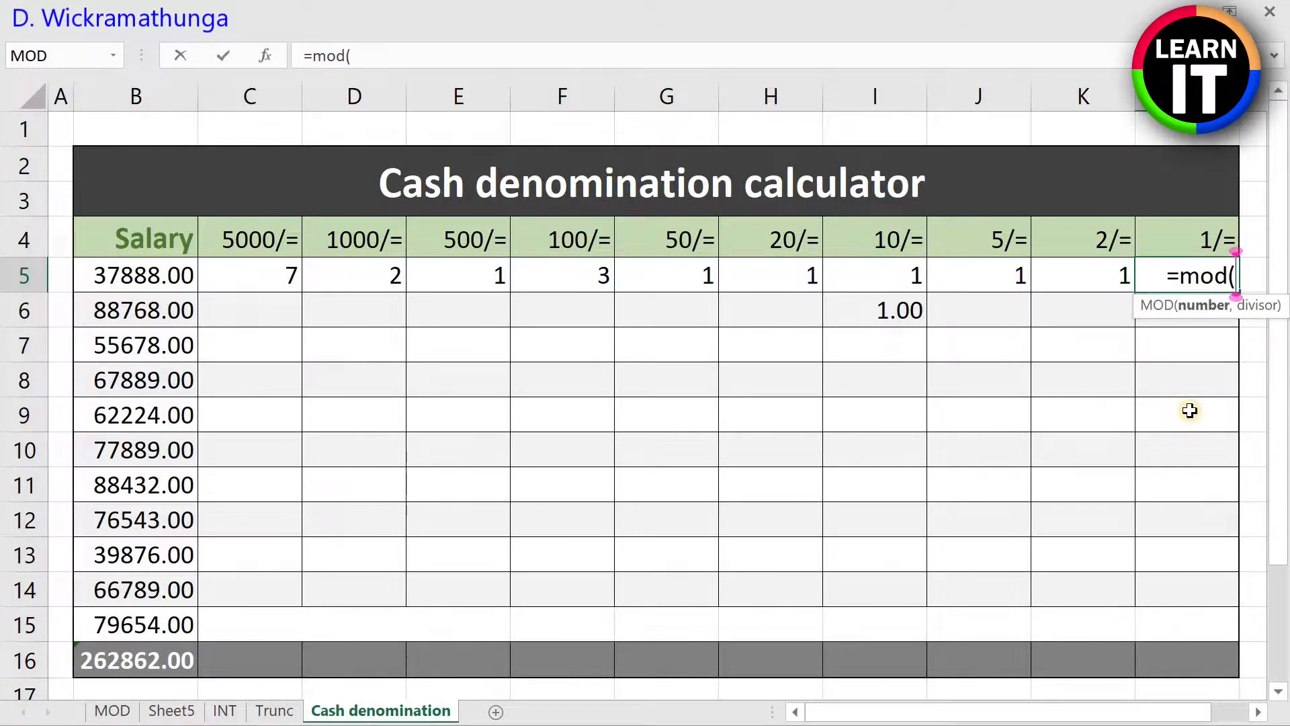
text(mod(b5,5)
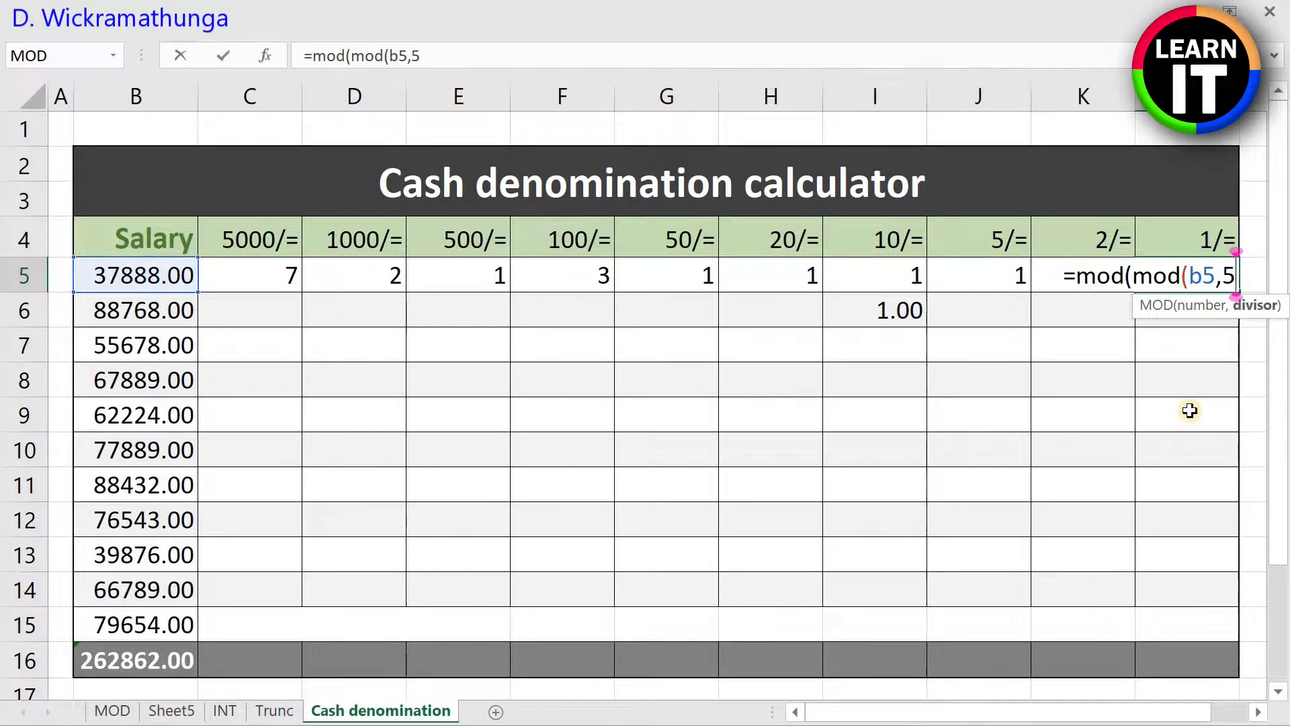
text(),)
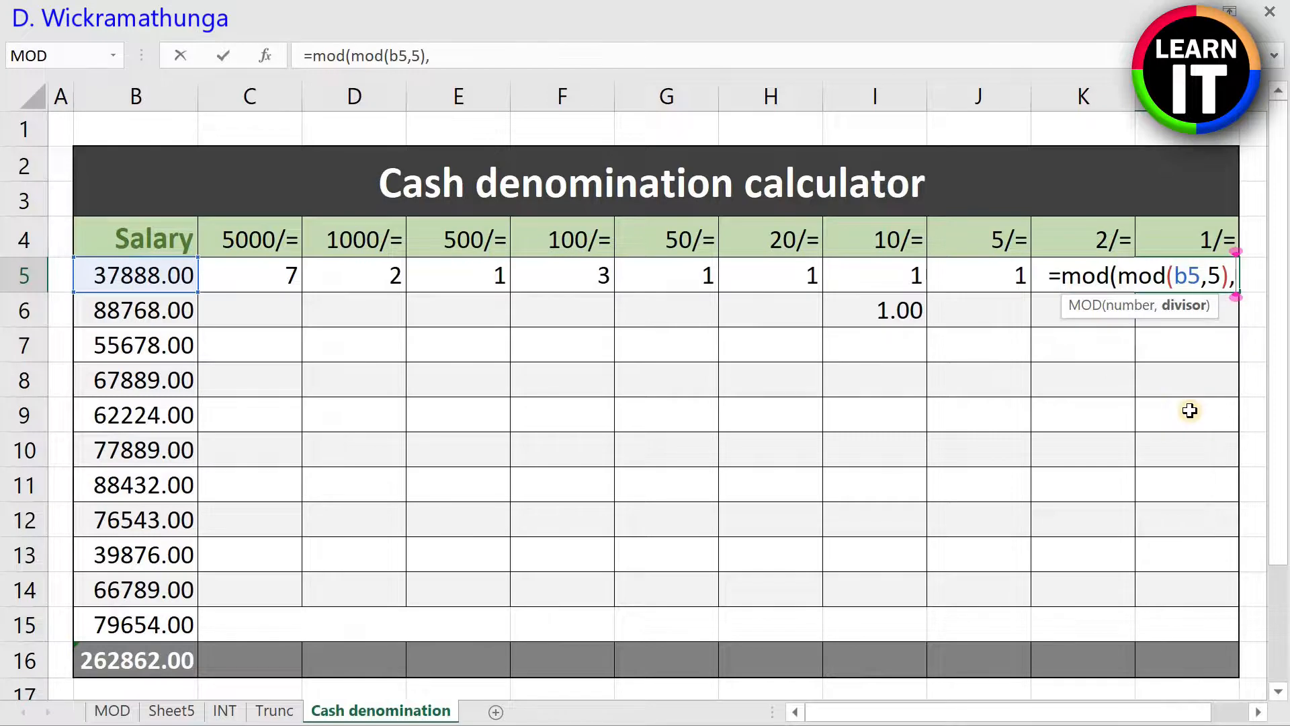
text(2)
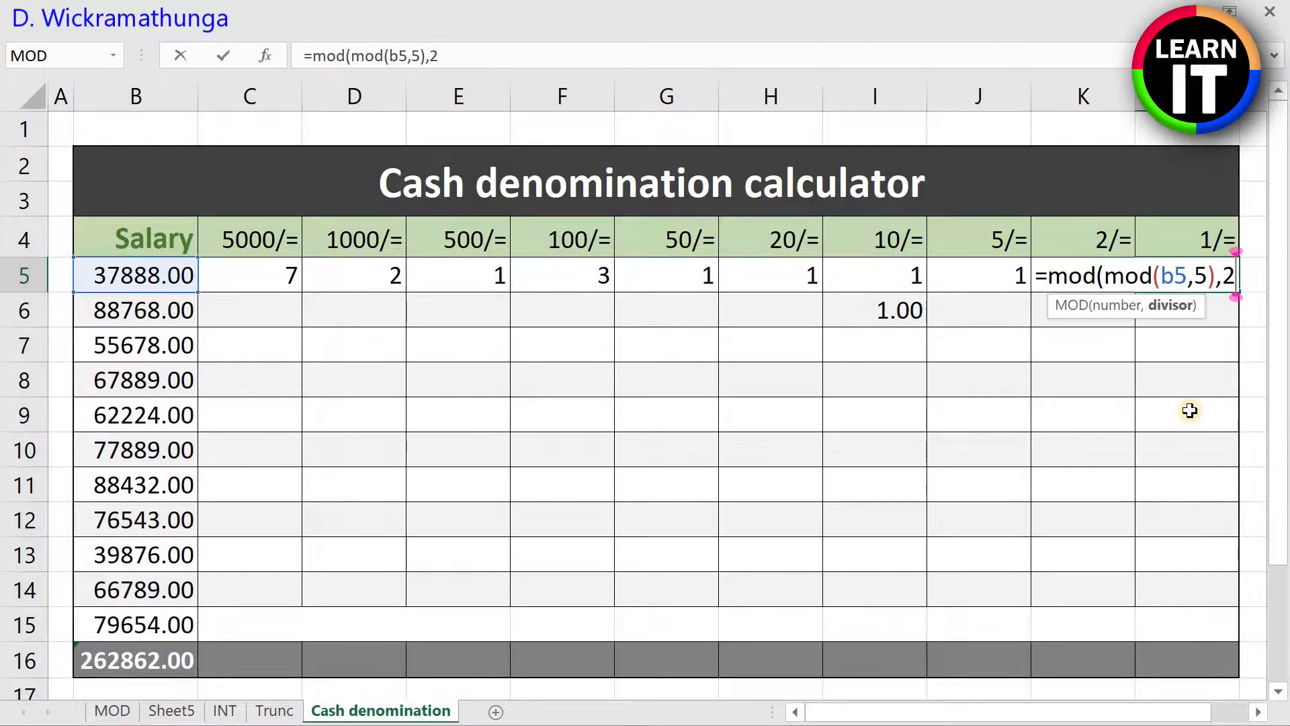
text())
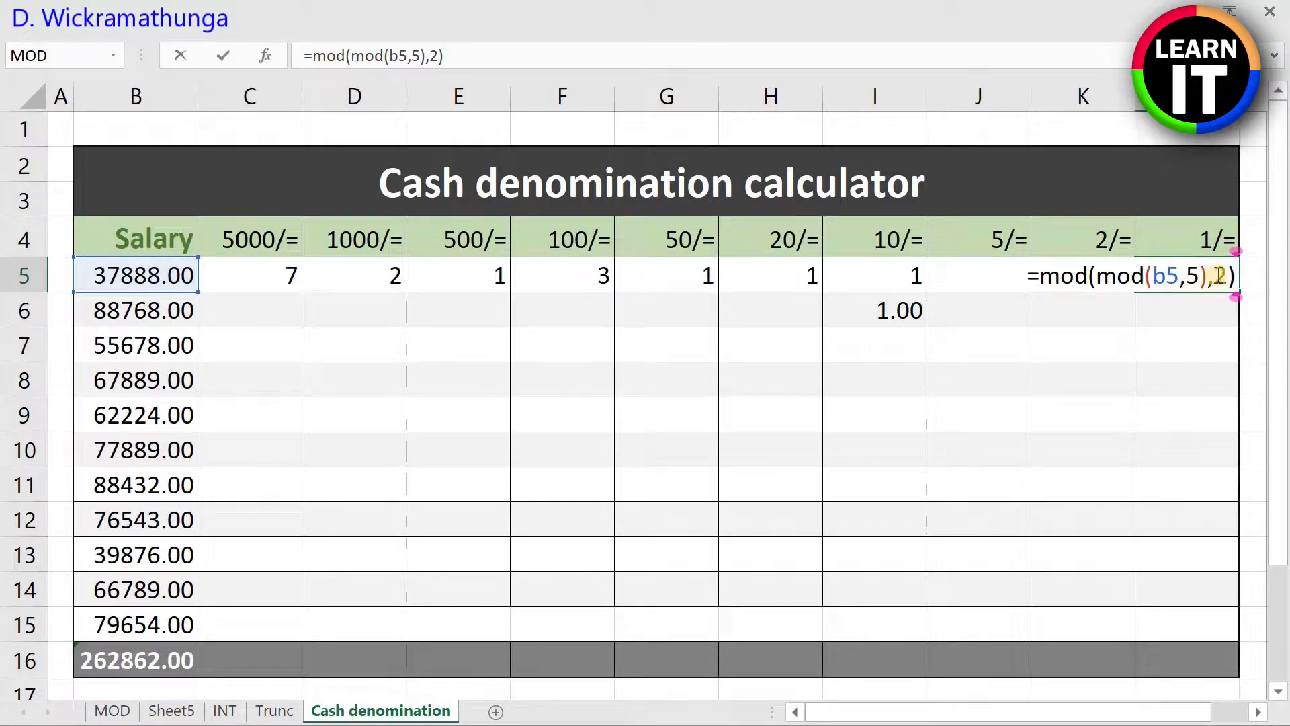
key(Return)
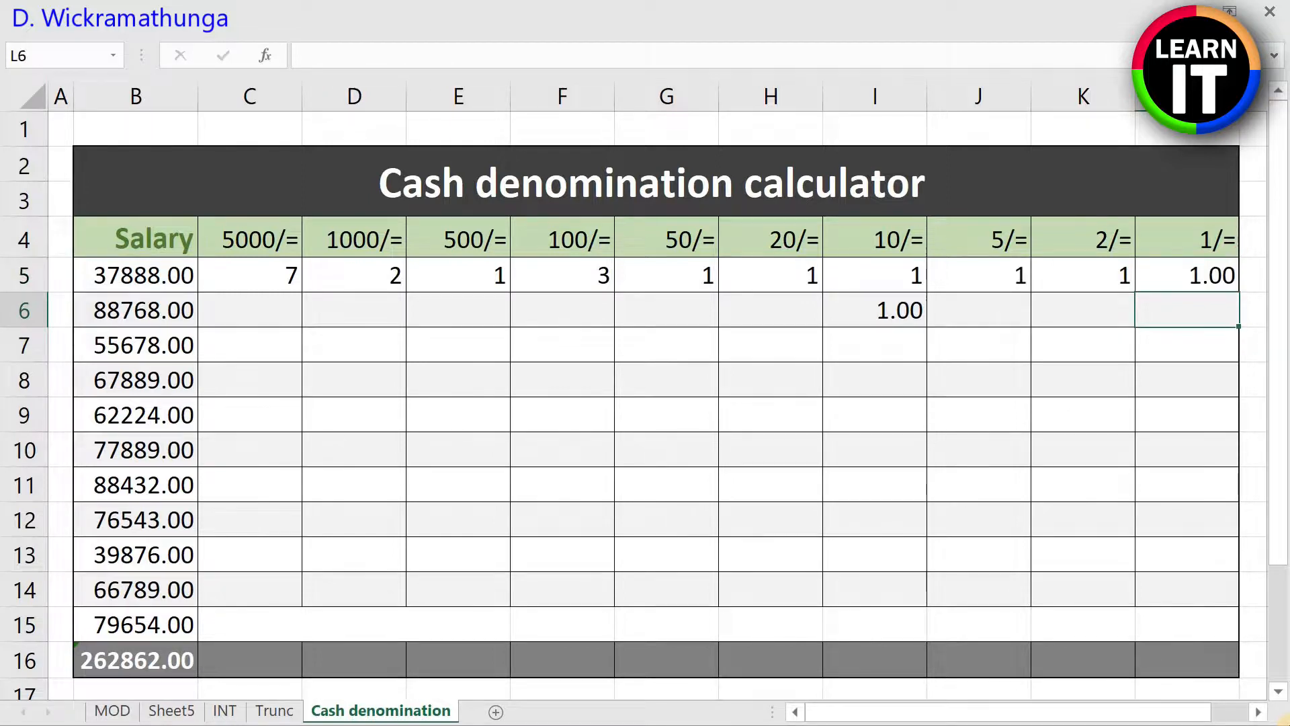
Step: Format the 1/= count in L5 with the General number format
click(1185, 262)
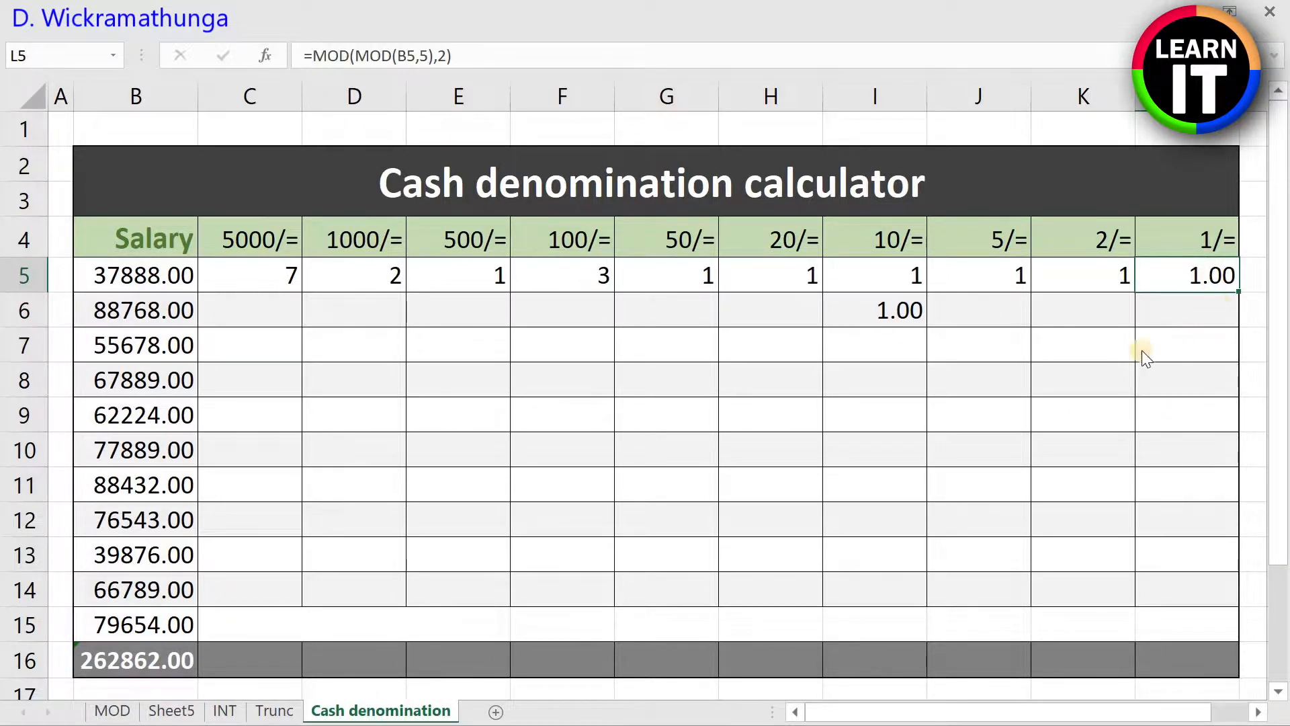
key(ctrl+1)
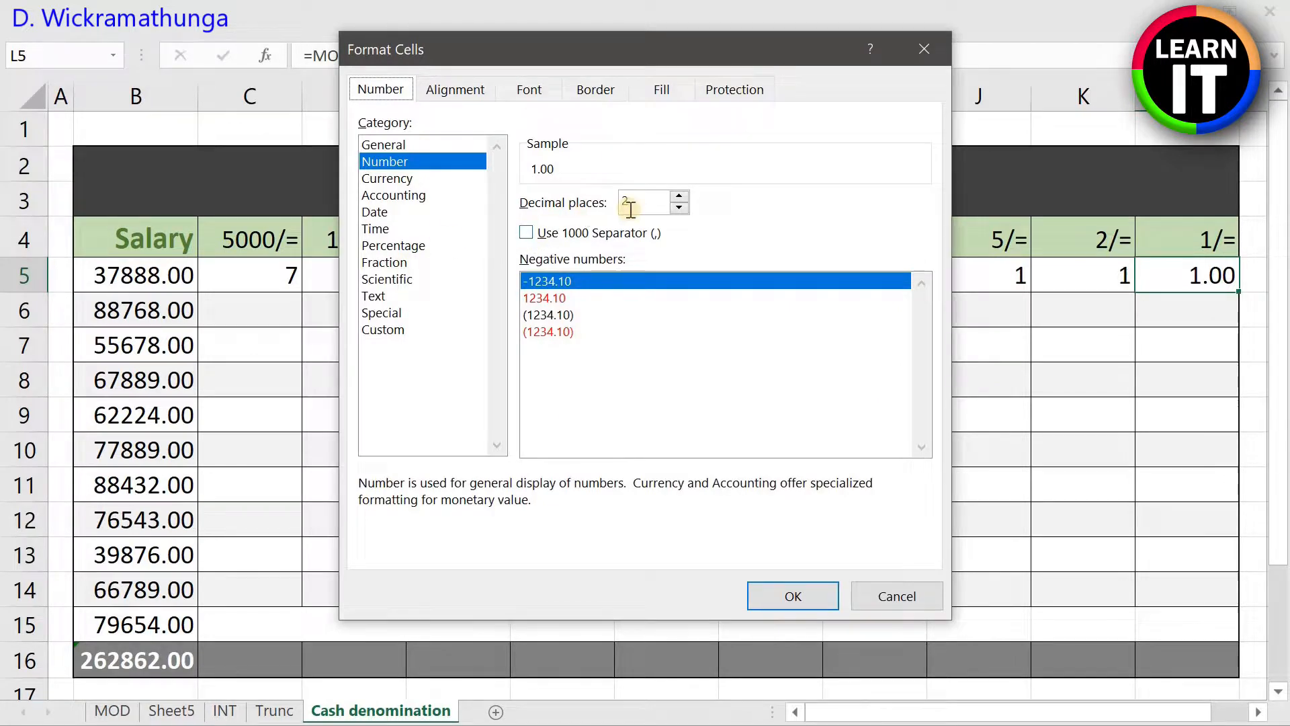
click(386, 145)
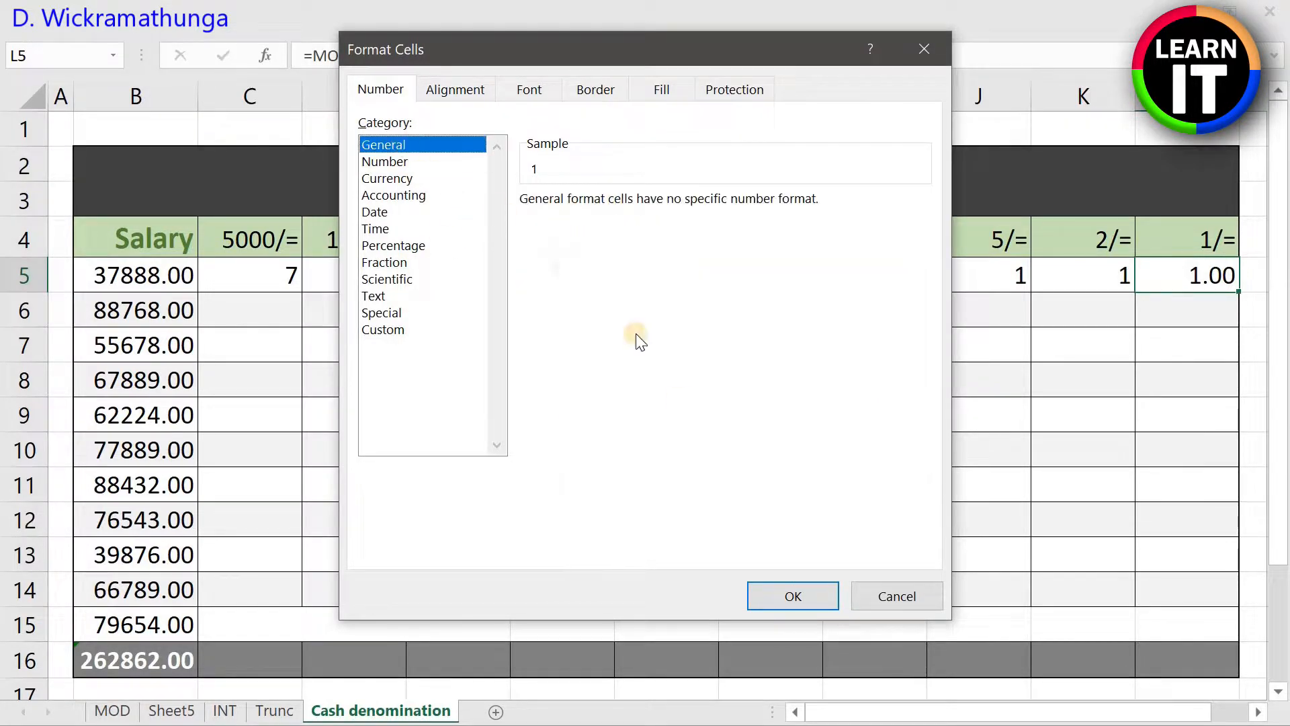
click(793, 596)
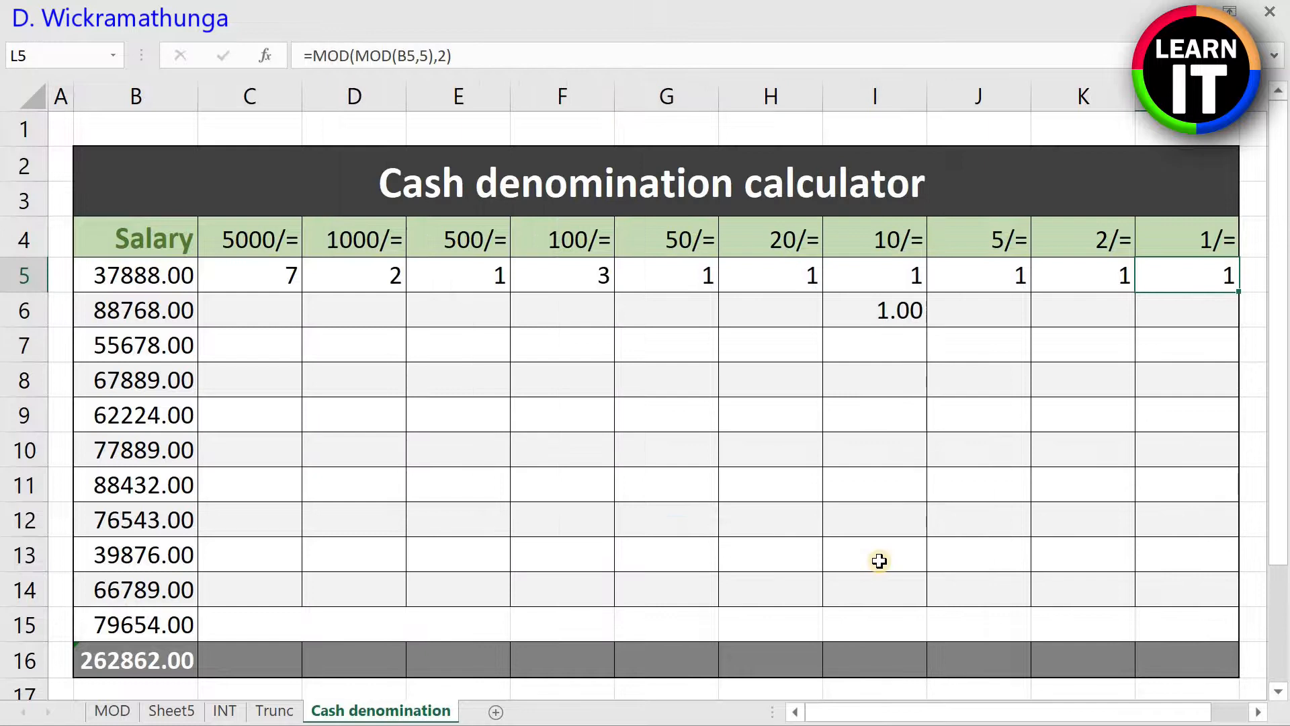
key(ctrl+1)
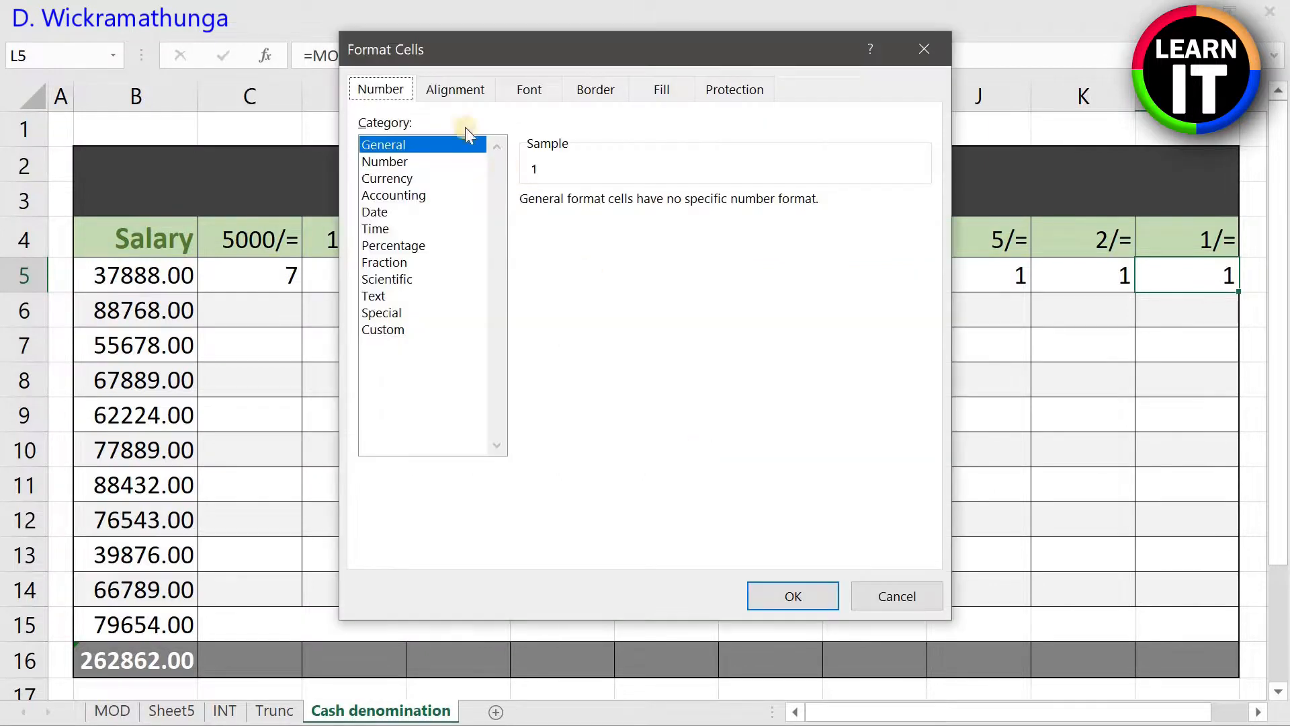
click(384, 144)
click(795, 597)
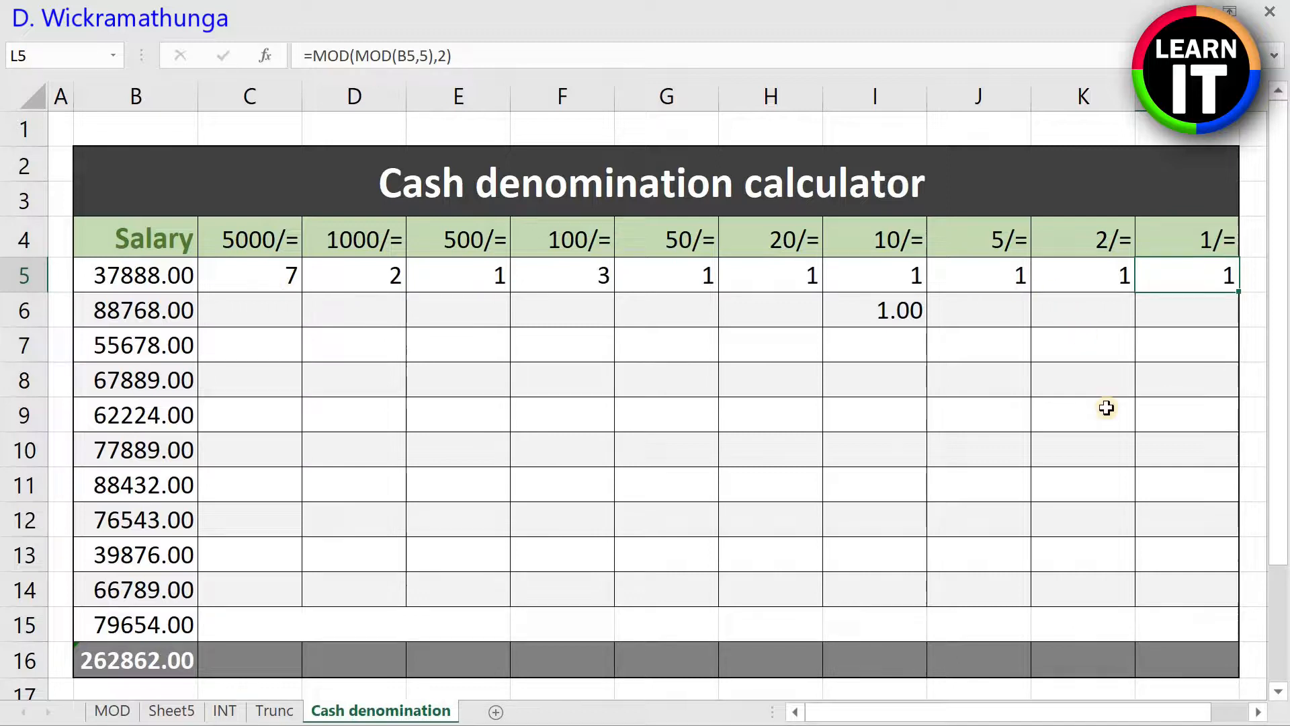
Step: Fill the denomination formulas in C5:L5 down through row 14
click(253, 280)
drag(451, 303, 1229, 605)
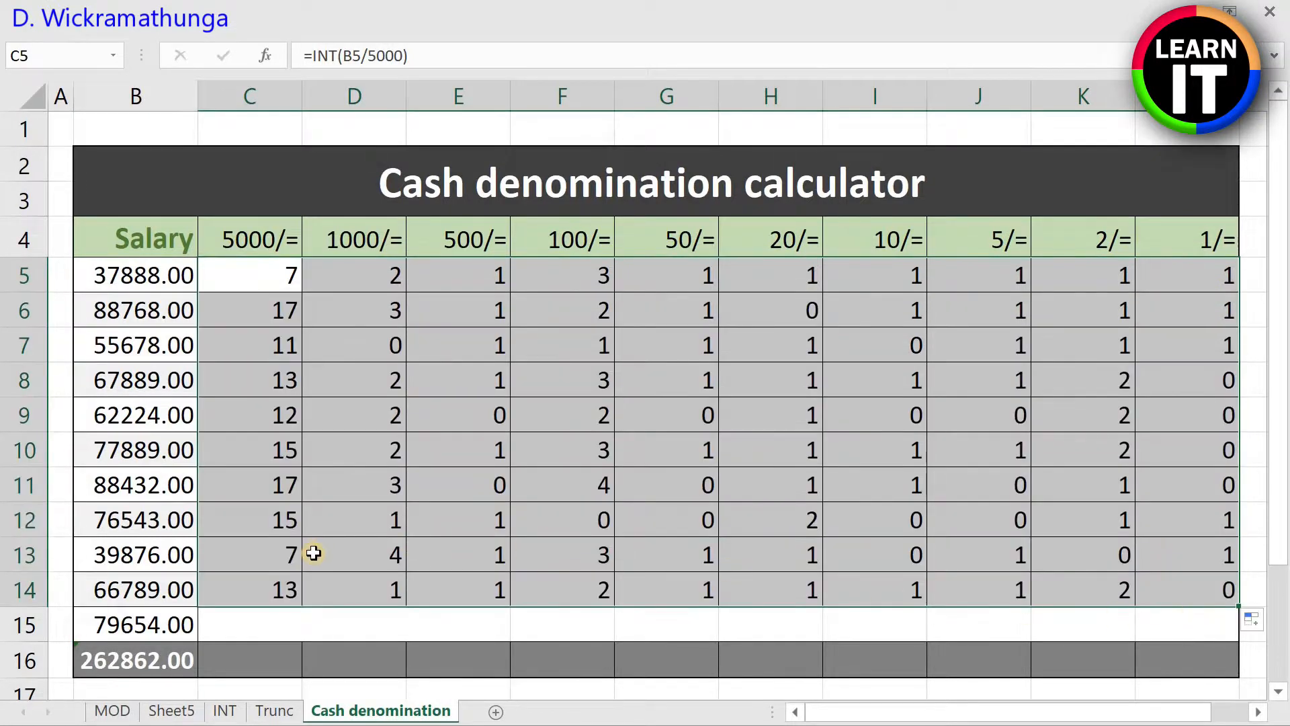
click(313, 552)
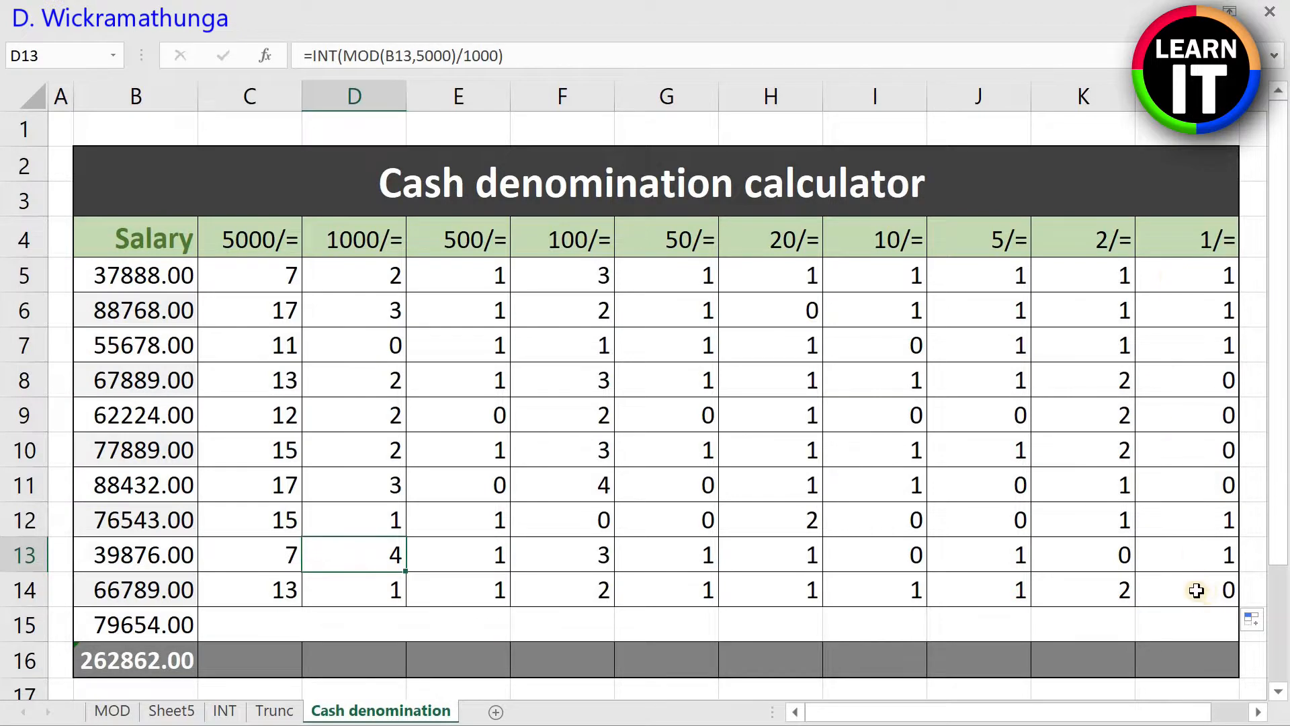
Step: Enter =SUM(C5:C14) in C16 to total the 5000/= note counts
click(265, 660)
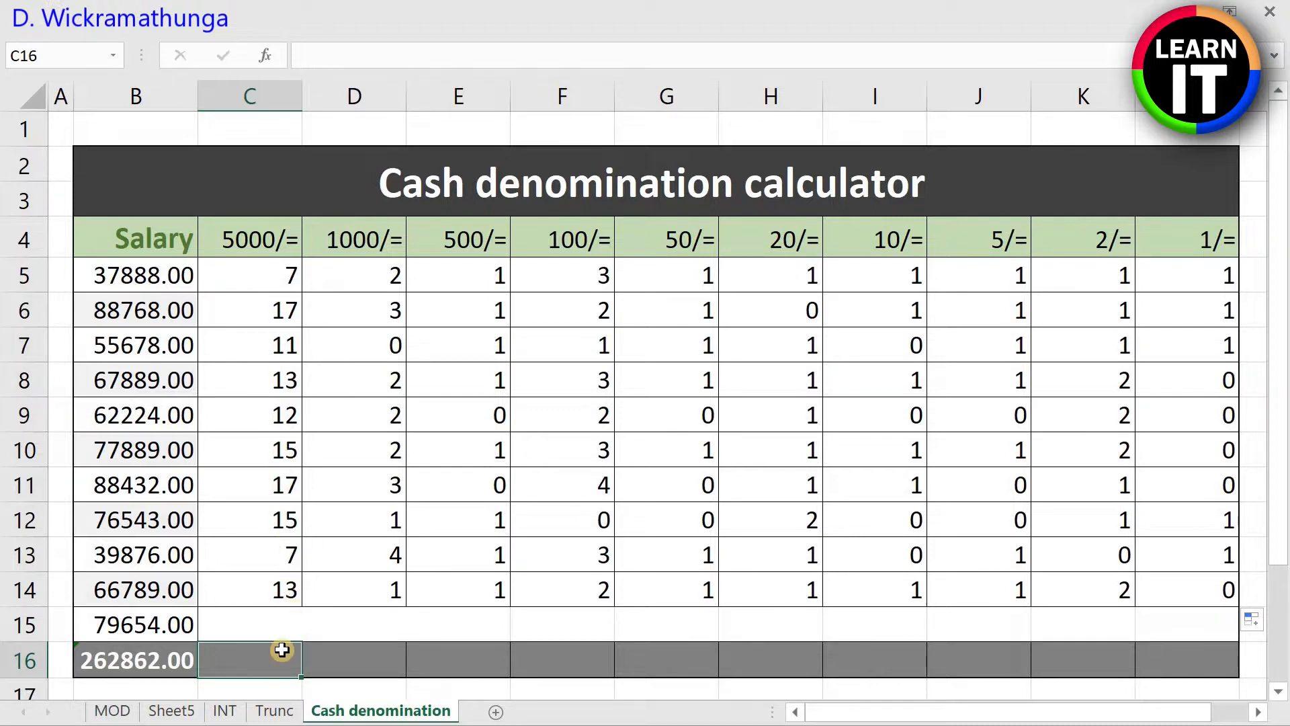
text(=su)
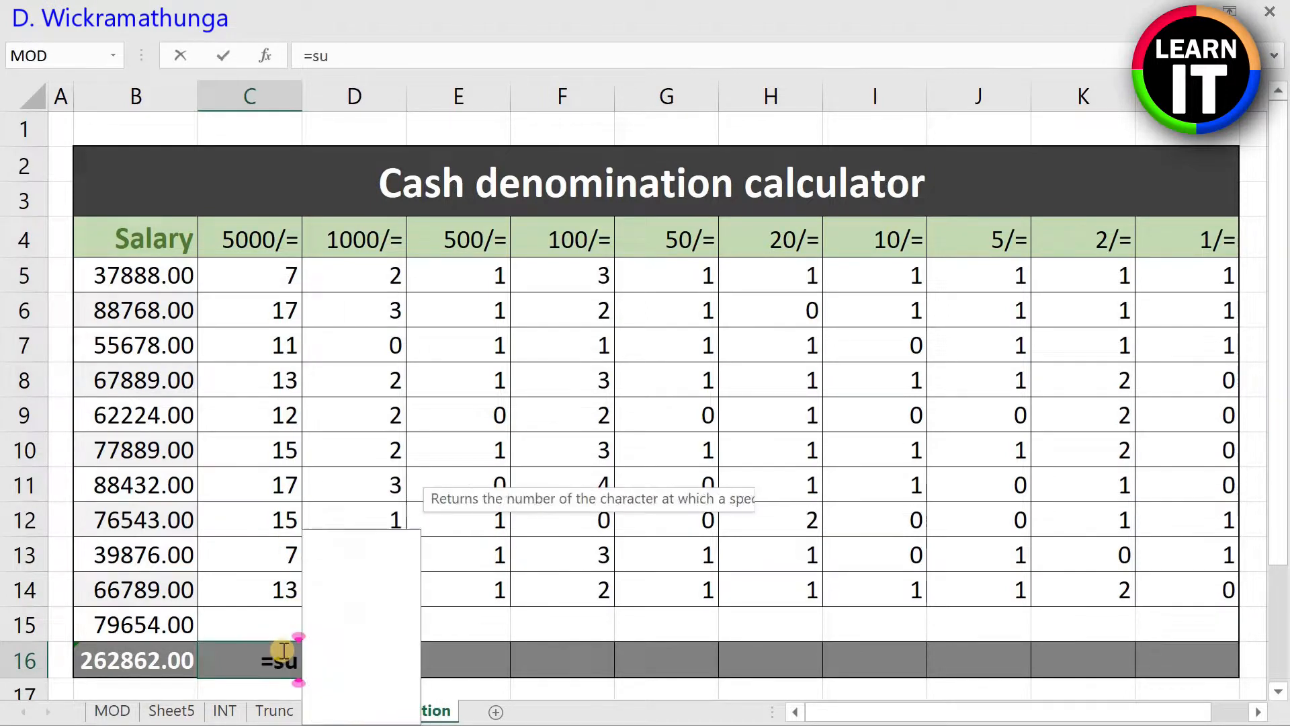
text(m()
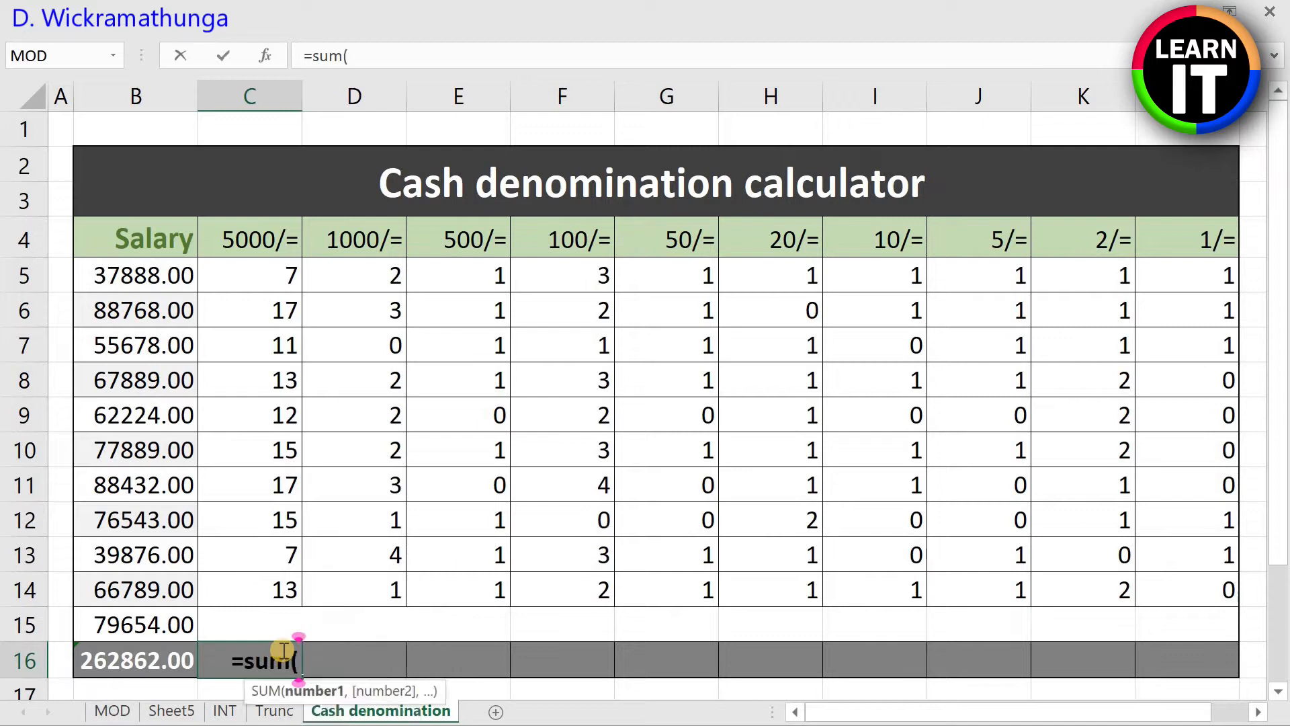
drag(236, 272, 281, 598)
key(Return)
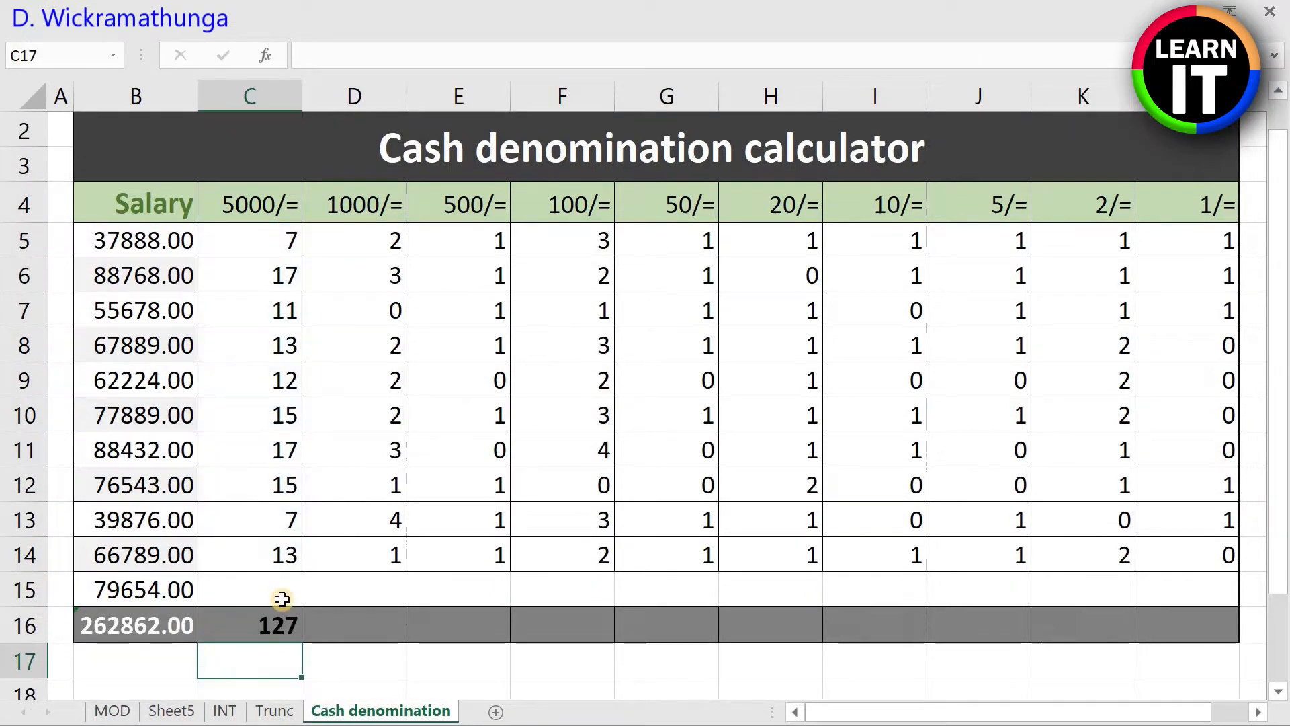
Step: Fill the total formula in C16 across through L16 to total every other denomination
click(394, 624)
scroll(449, 577, up, 1)
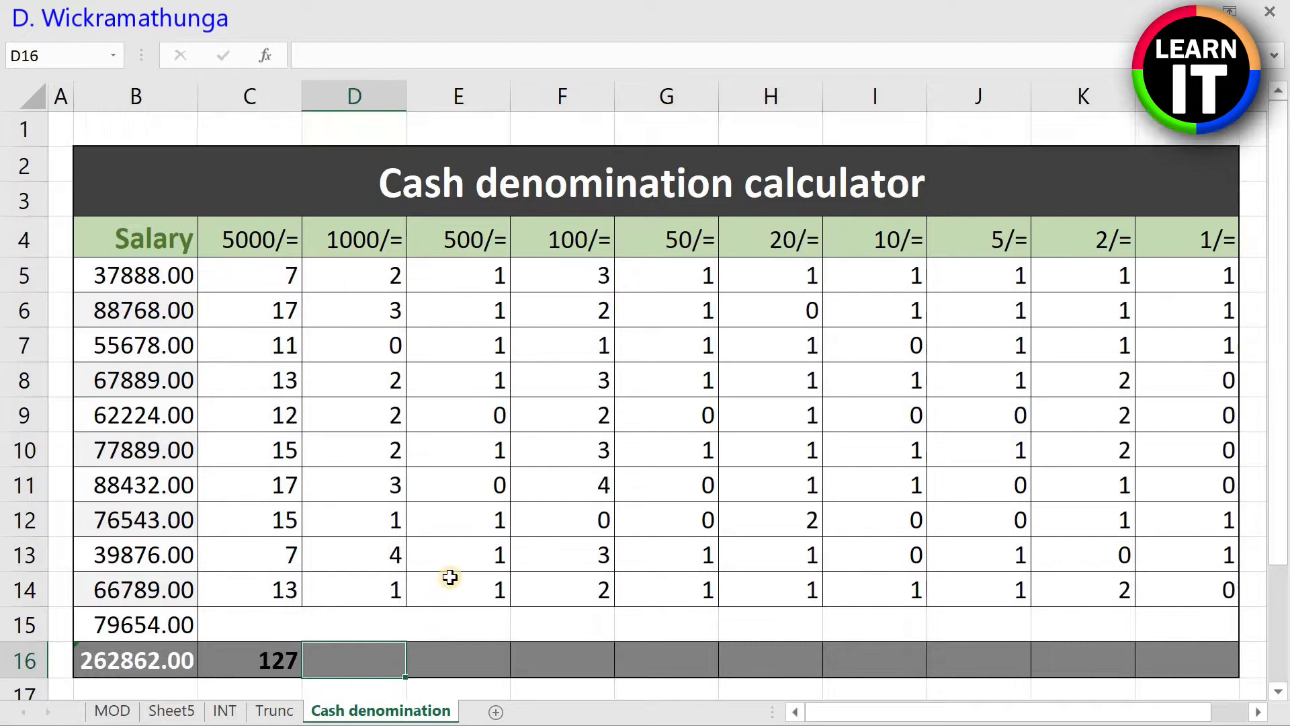
click(266, 661)
drag(305, 679, 1206, 646)
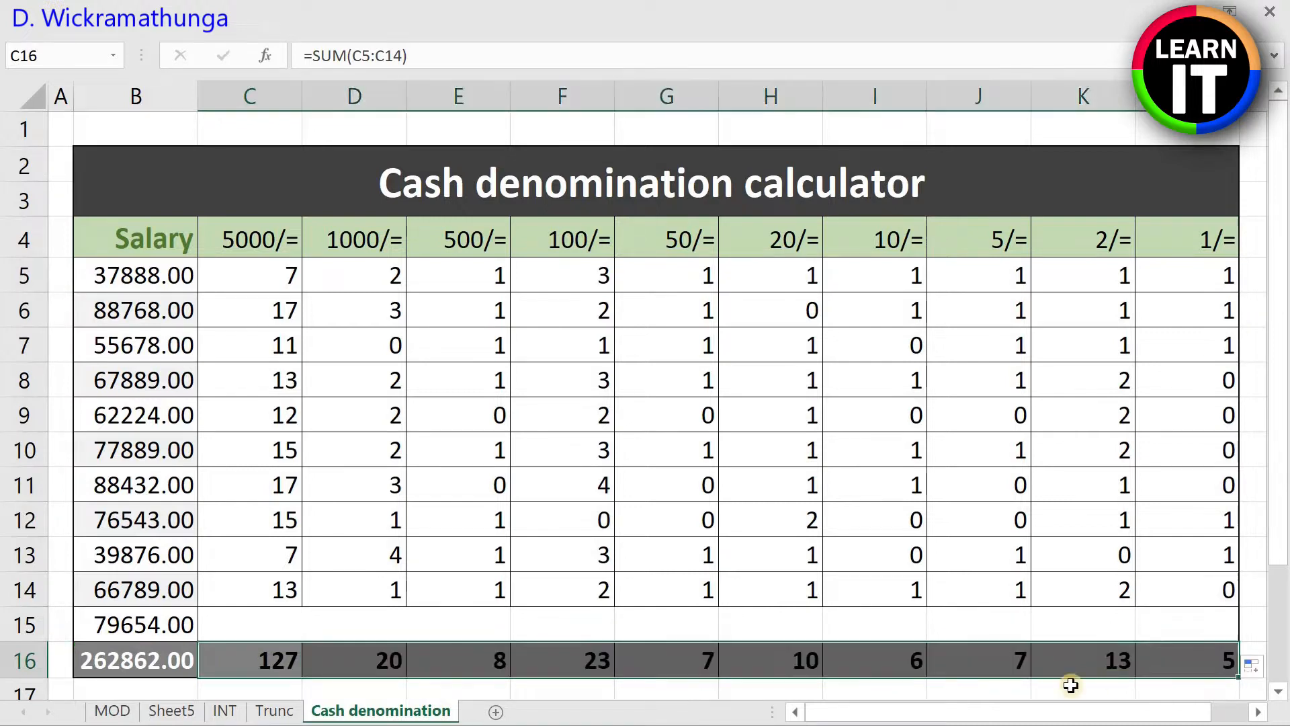
Step: Select the denomination cells C6:L15 below the first salary's row
click(340, 622)
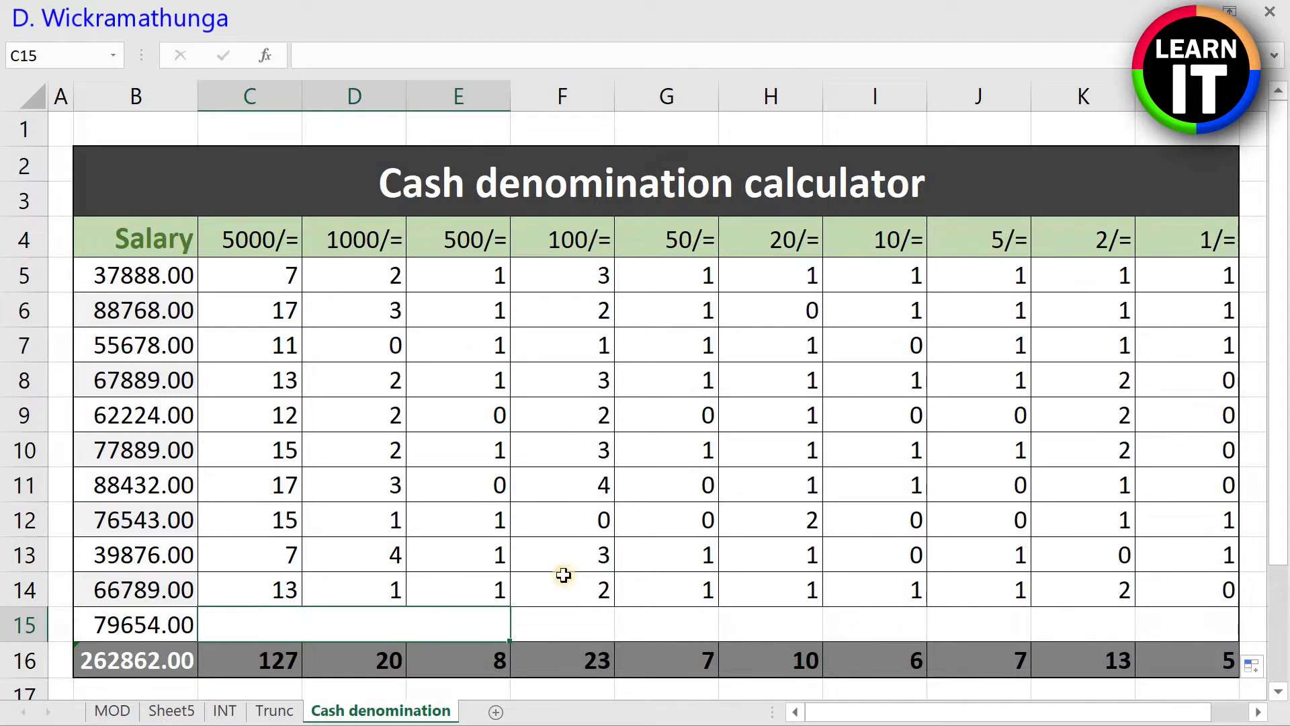
click(250, 310)
drag(433, 451, 1194, 617)
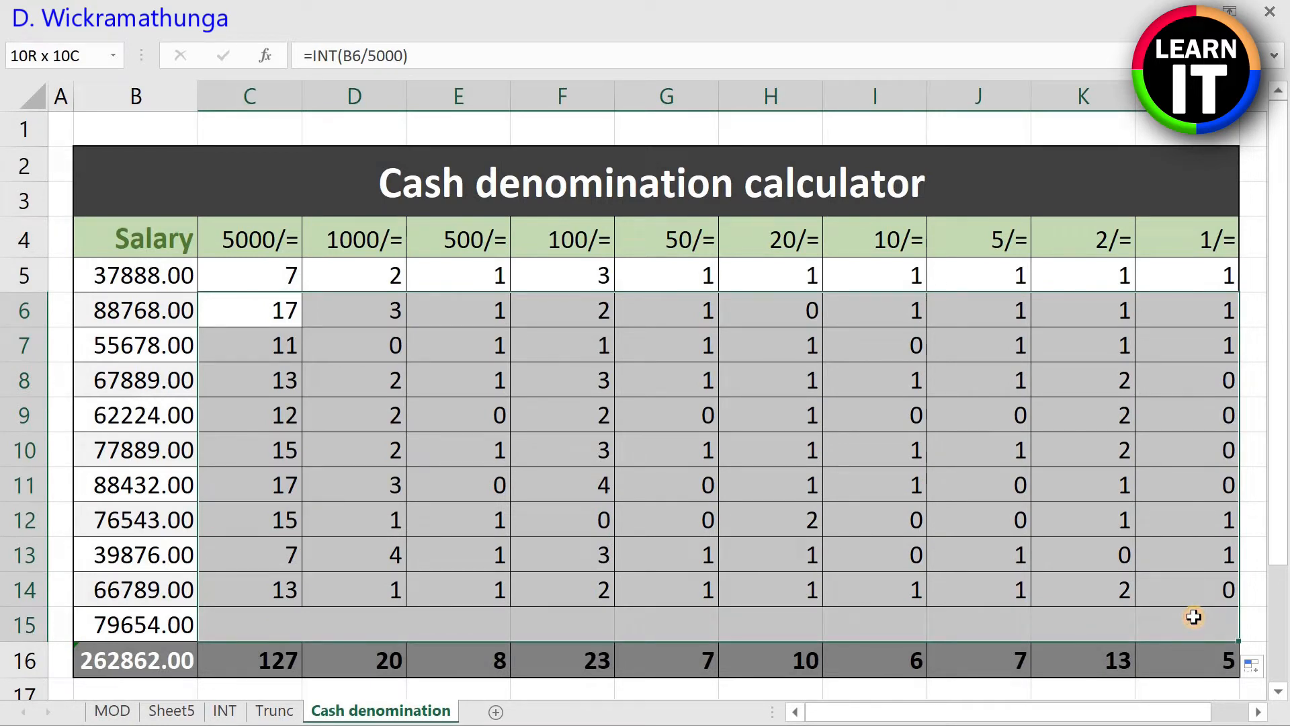